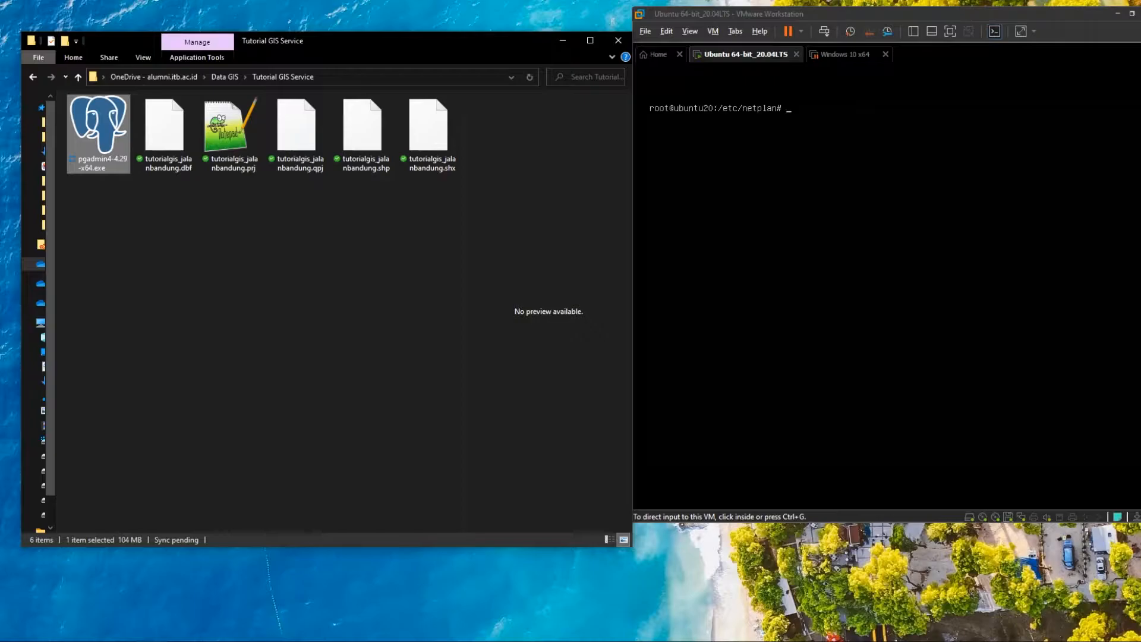
- Look over the pgAdmin home page from the Google results and return to the search results
left_click_drag(1, 321, 545, 54)
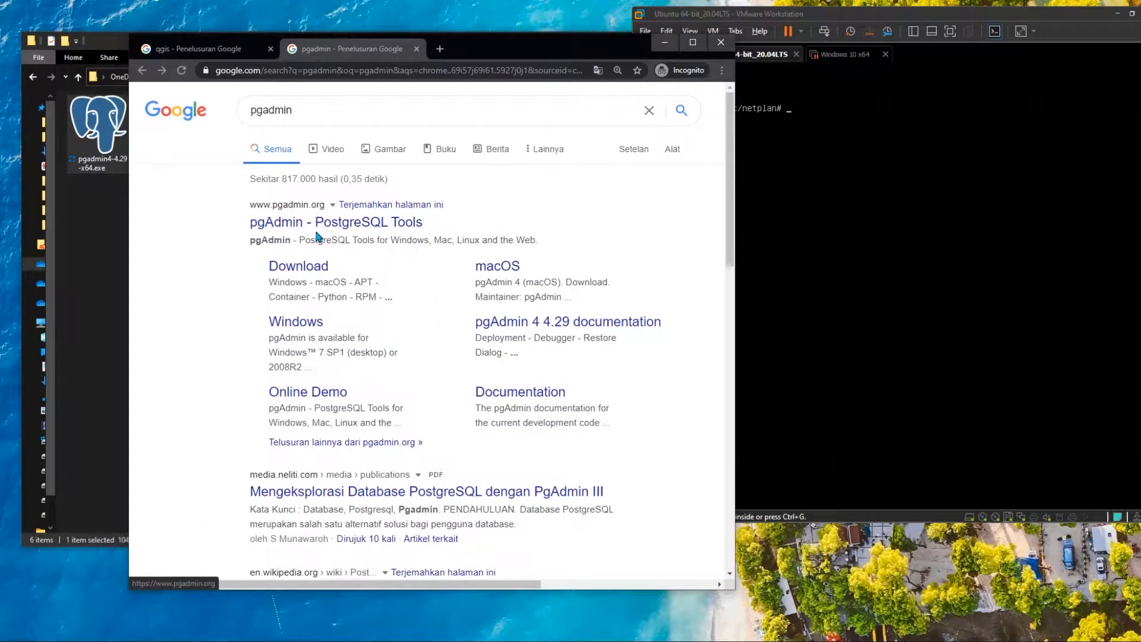
left_click(348, 223)
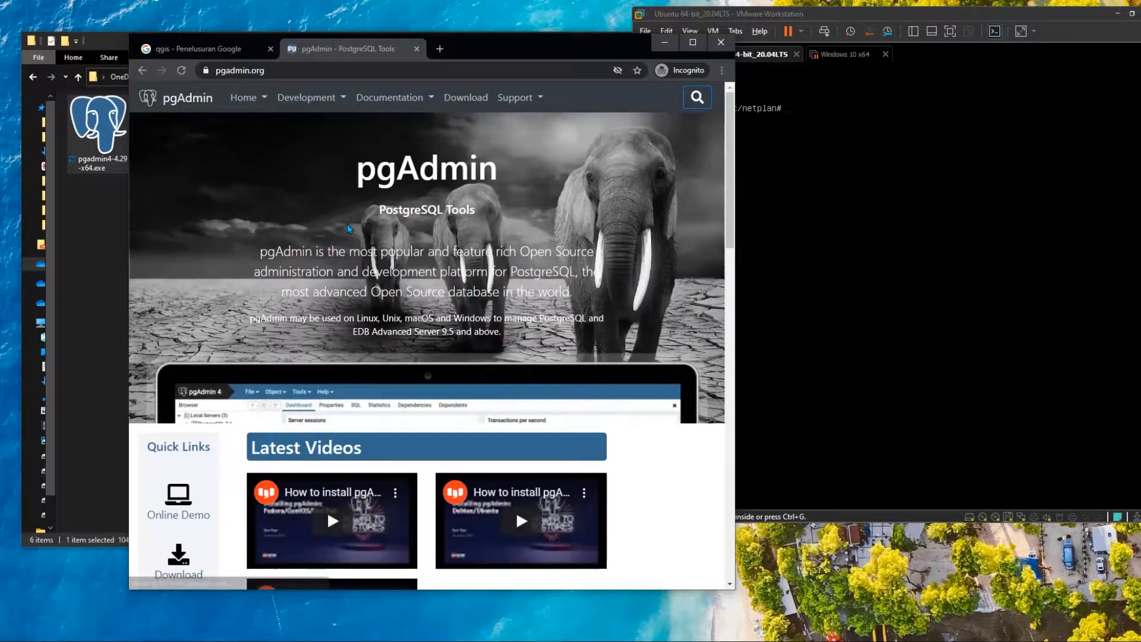
scroll(347, 223, "down", 1)
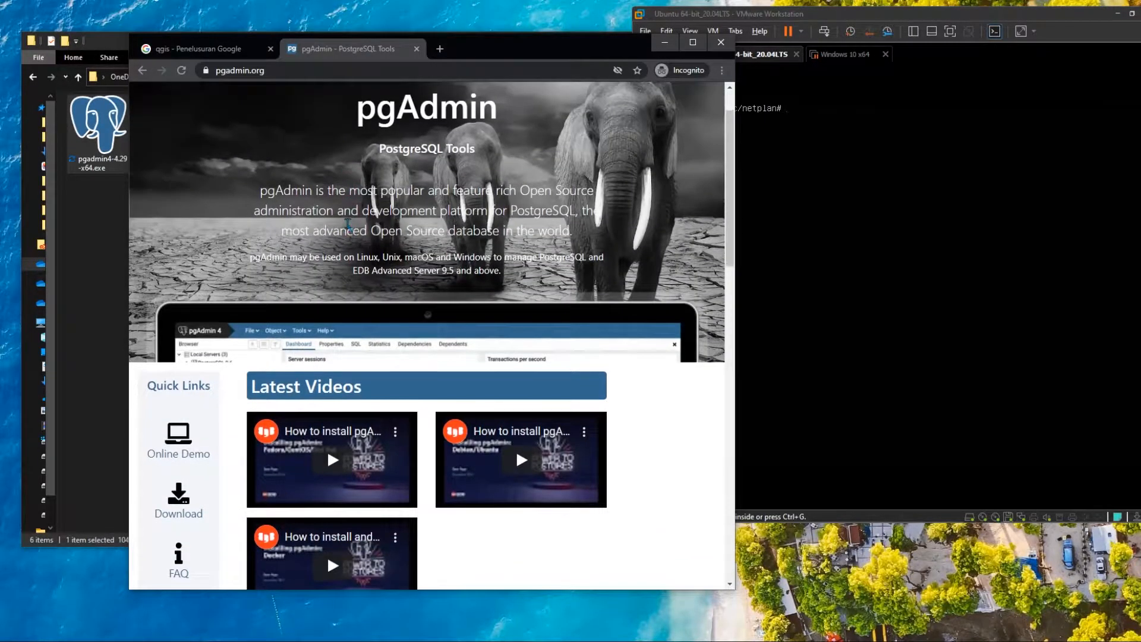
scroll(429, 369, "down", 2)
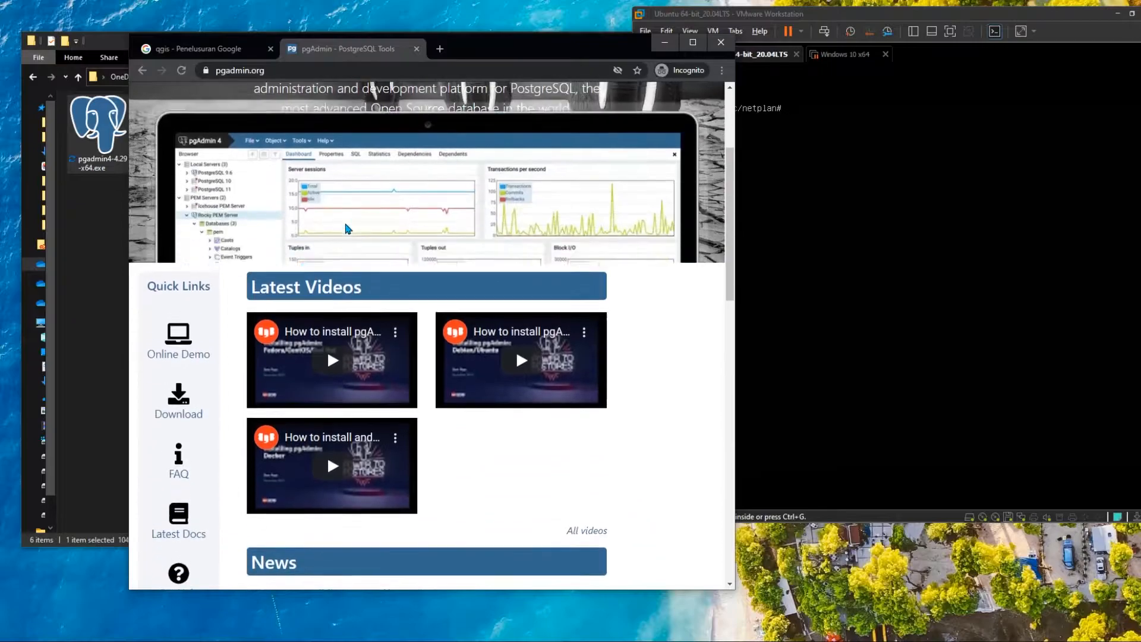
scroll(661, 341, "up", 4)
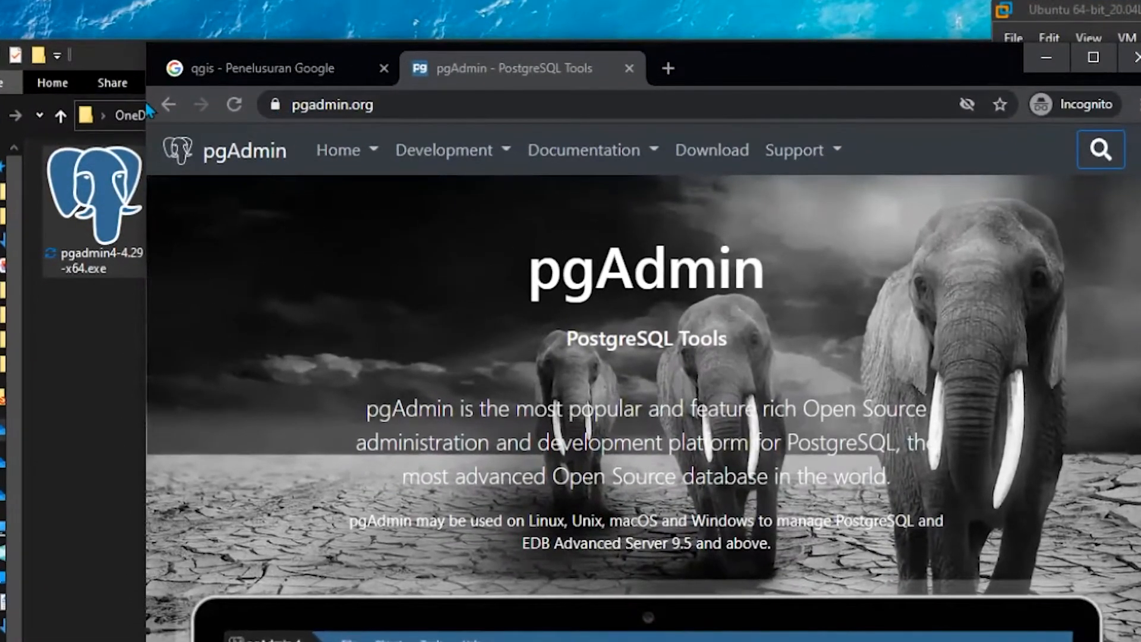
left_click(155, 87)
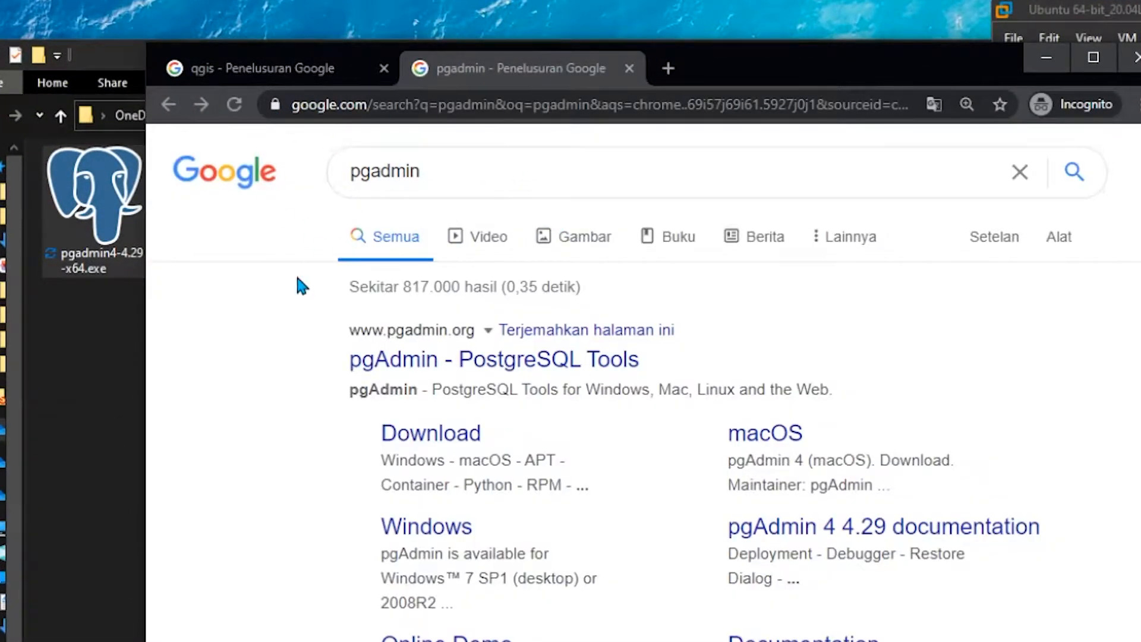
- Open the official pgAdmin - PostgreSQL Tools website from the Google results for "pgadmin"
left_click_drag(453, 181, 207, 181)
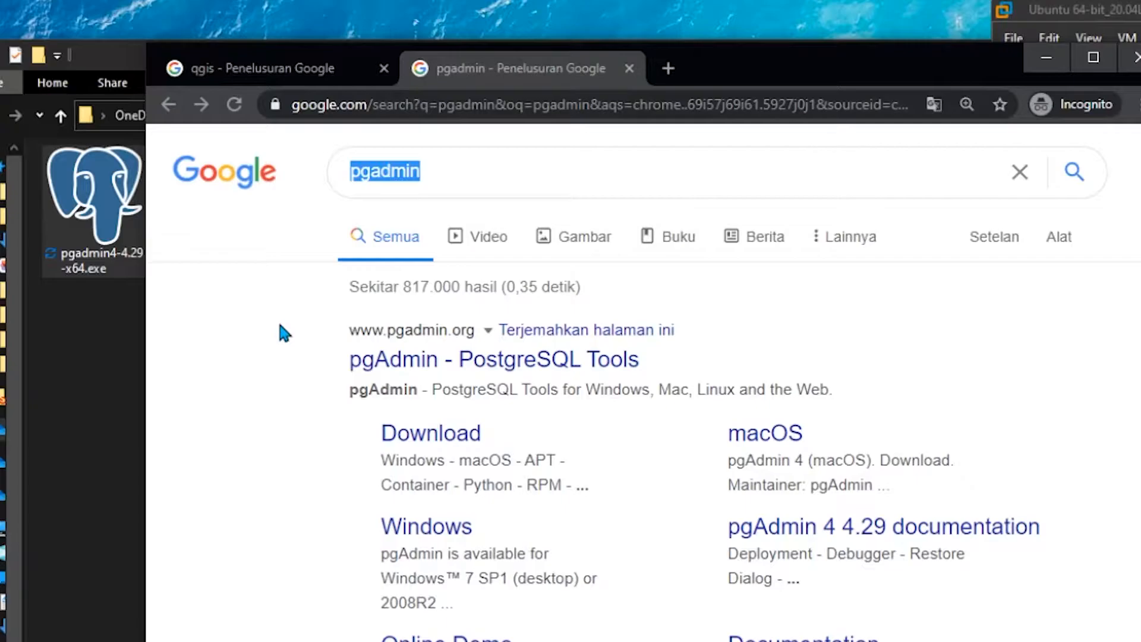
left_click(516, 362)
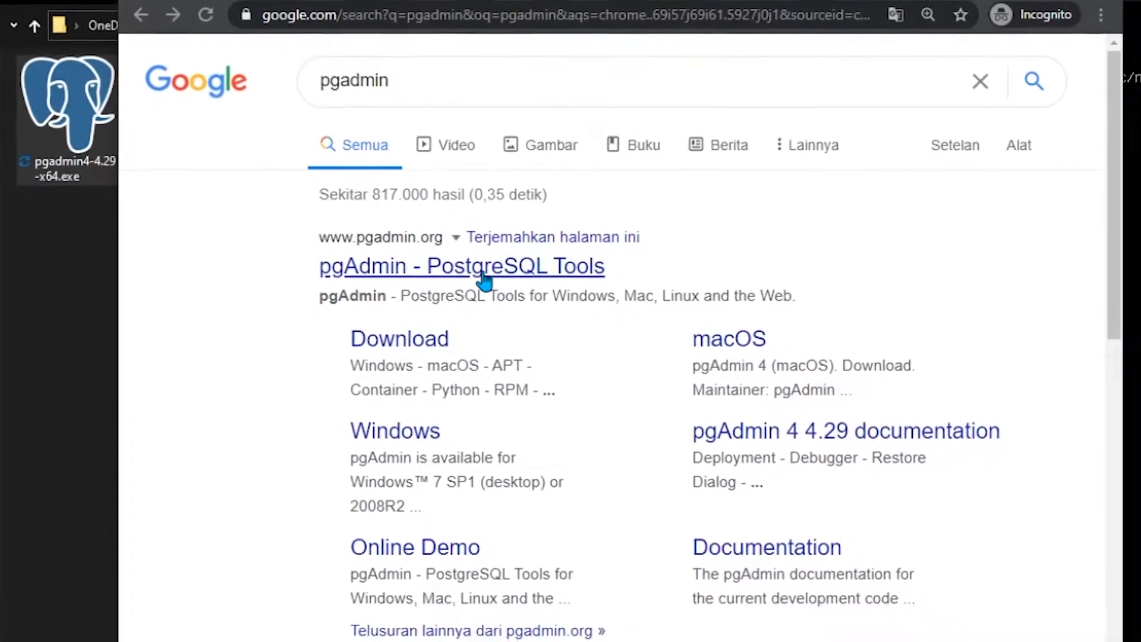
left_click(485, 282)
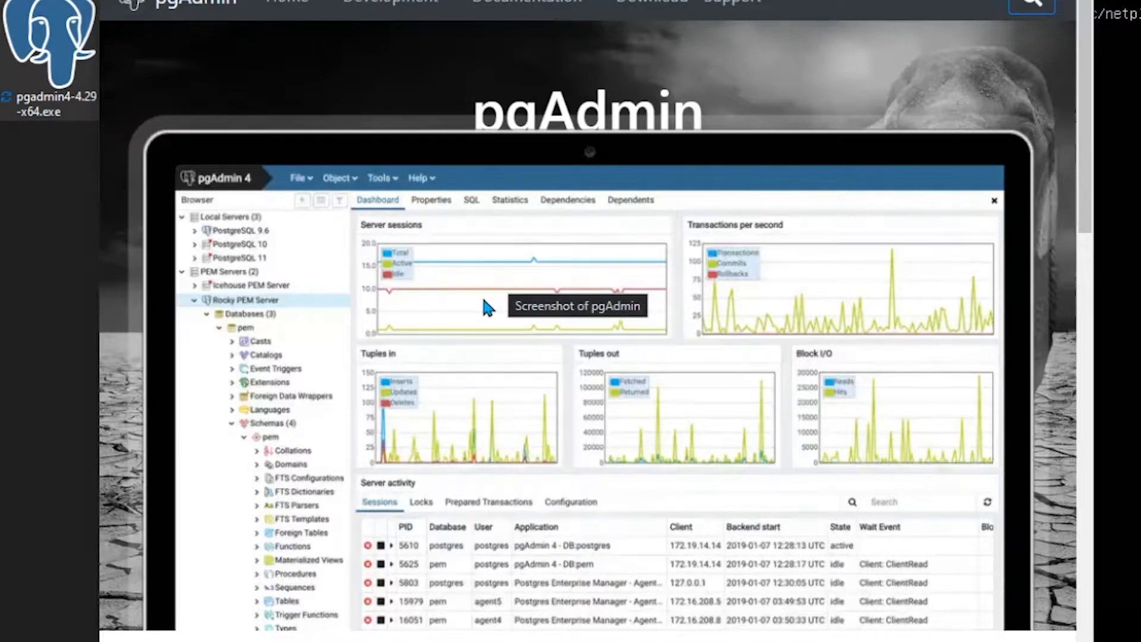
- Open the pgAdmin 4 download page for Windows through the site's download section
scroll(483, 300, "down", 3)
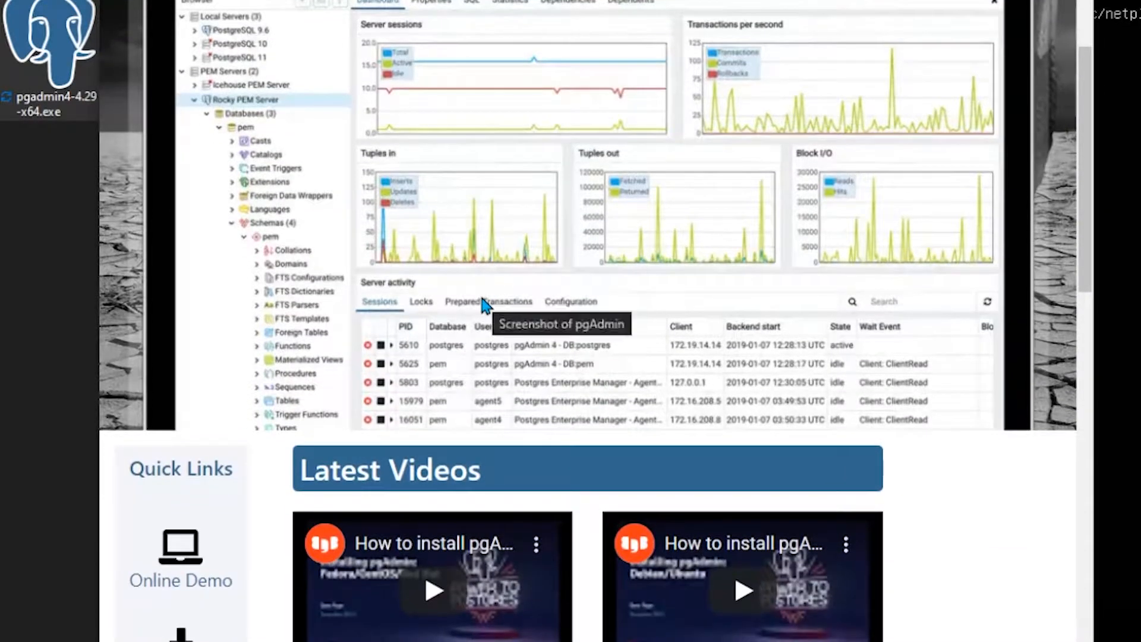
scroll(482, 300, "down", 10)
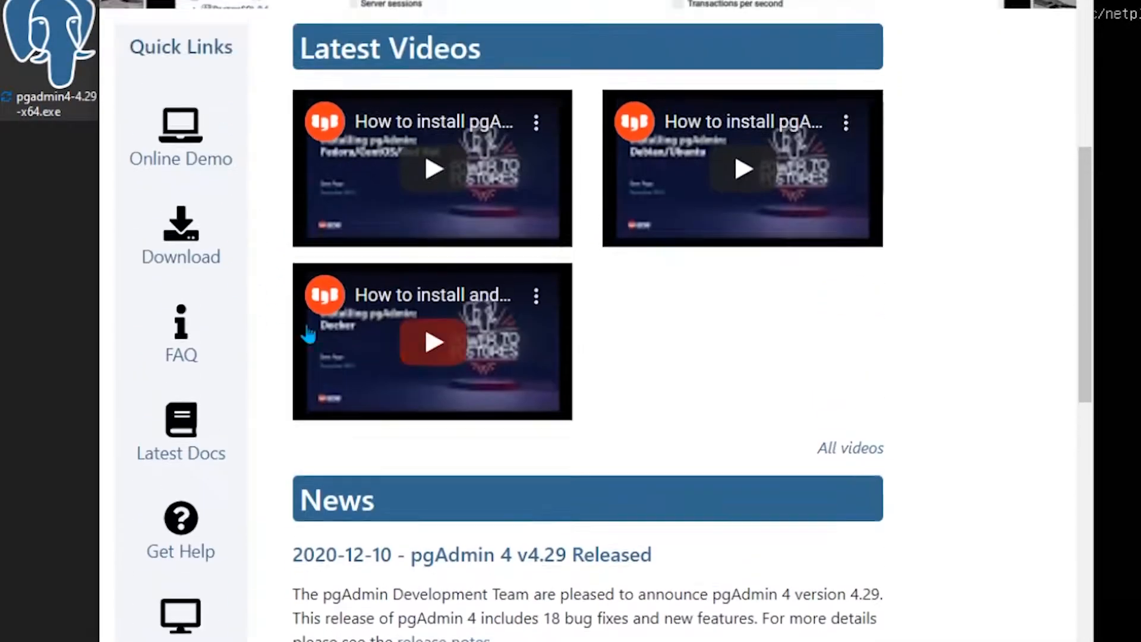
scroll(225, 197, "up", 3)
left_click(167, 289)
scroll(720, 321, "down", 2)
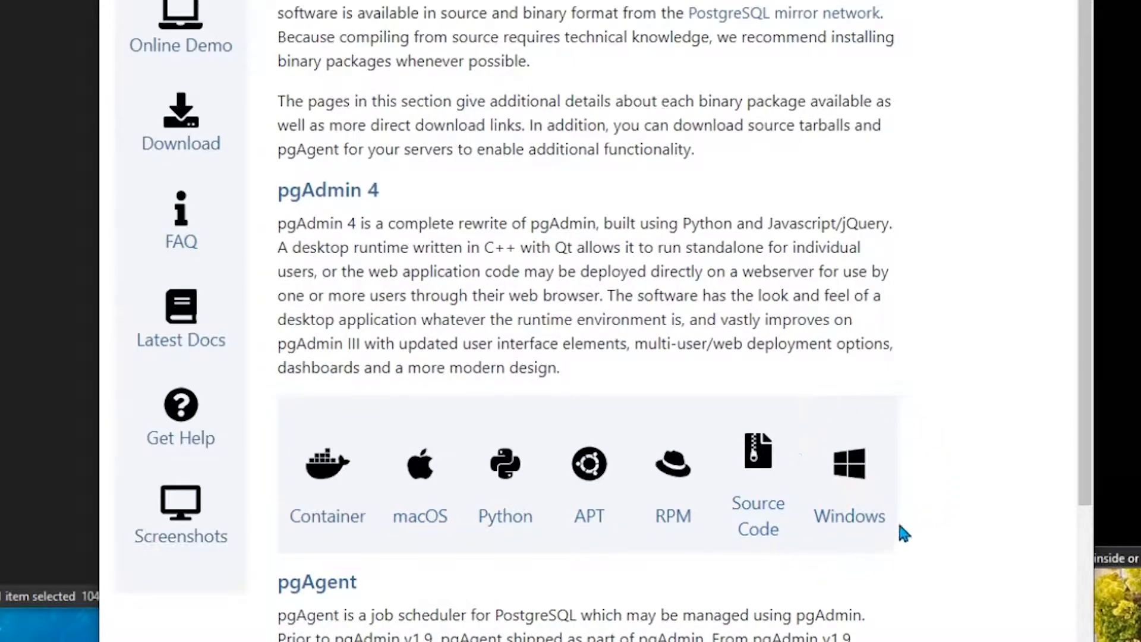
left_click(849, 515)
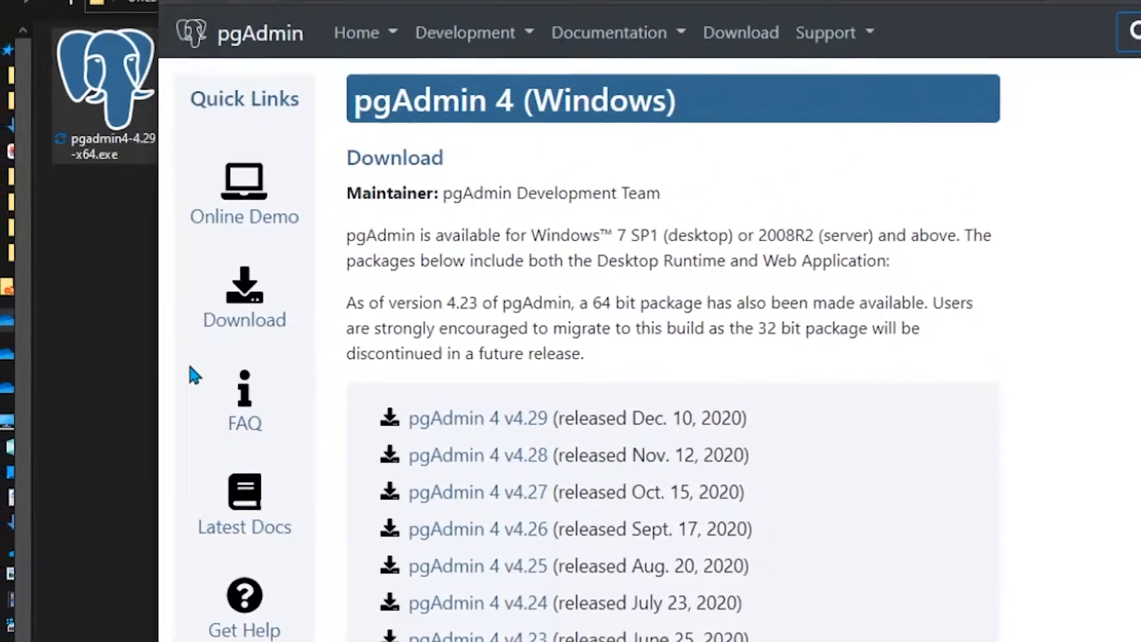
- Check the pgadmin4-4.29-x64.exe installer in the Tutorial GIS Service folder and return to the pgAdmin download page
left_click(19, 150)
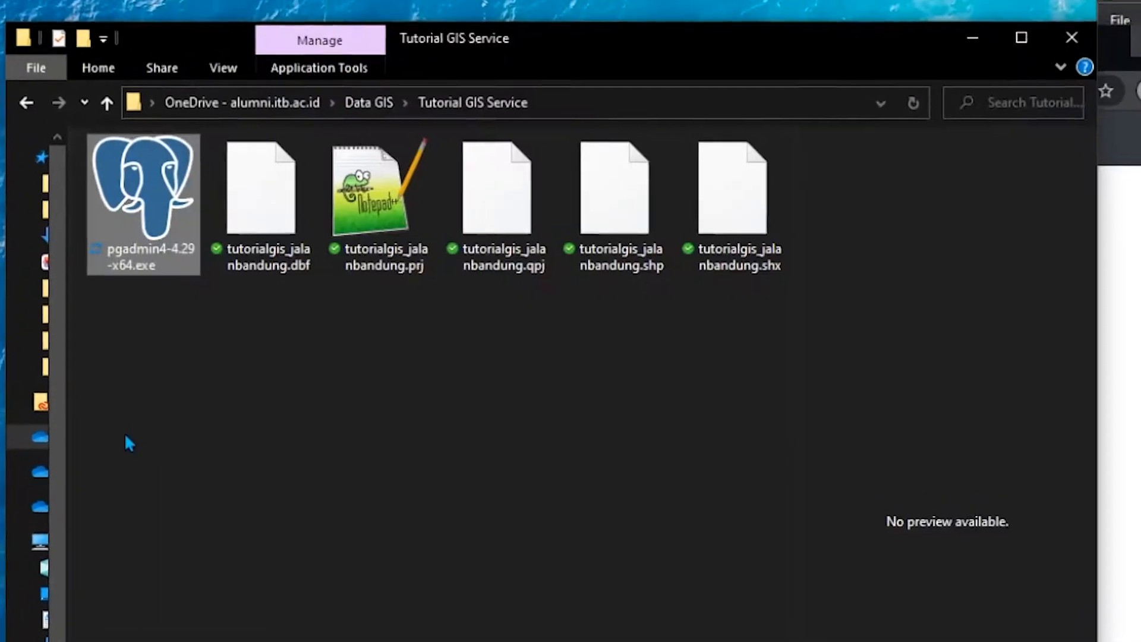
left_click(165, 178)
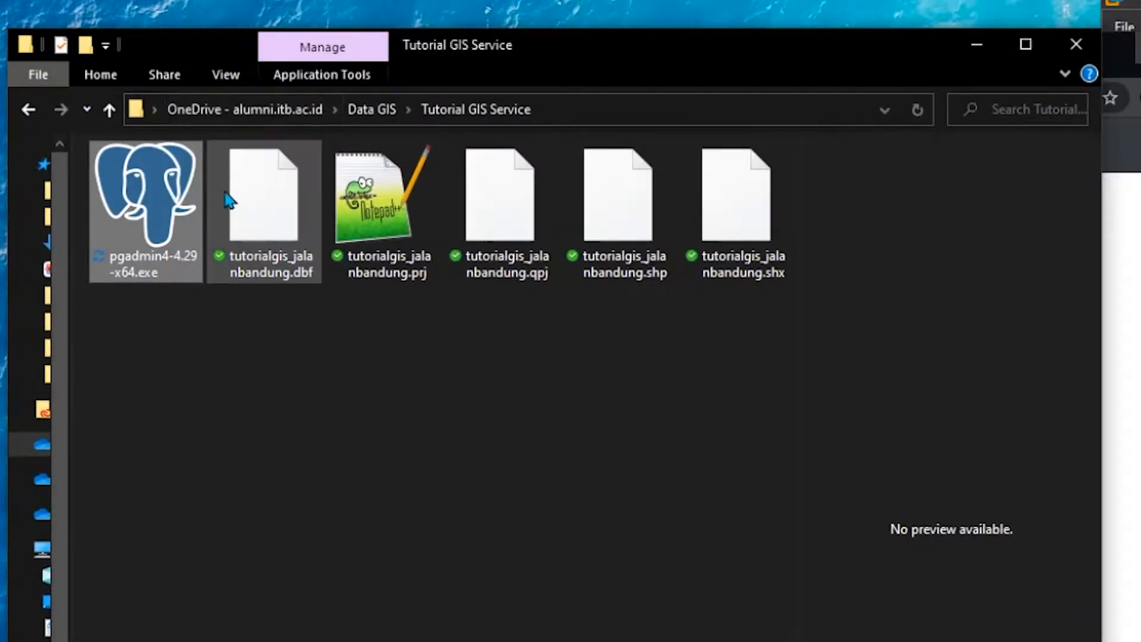
left_click(220, 369)
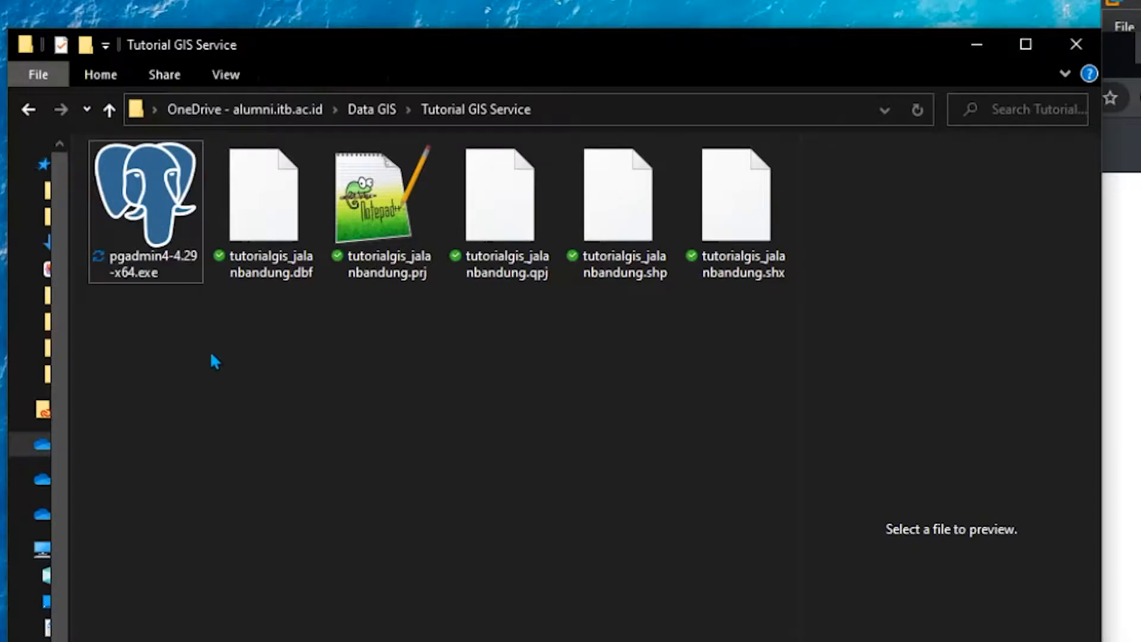
left_click(1138, 423)
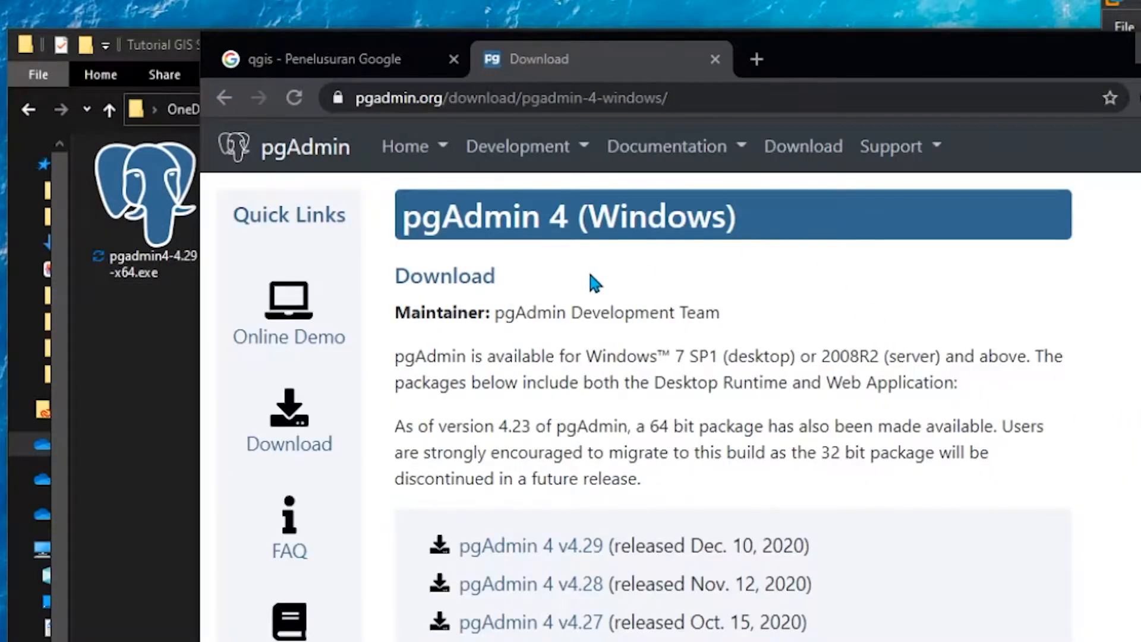
- Run pgadmin4-4.29-x64.exe from the Tutorial GIS Service folder, accept the license agreement and start the pgAdmin 4 installation
left_click(150, 404)
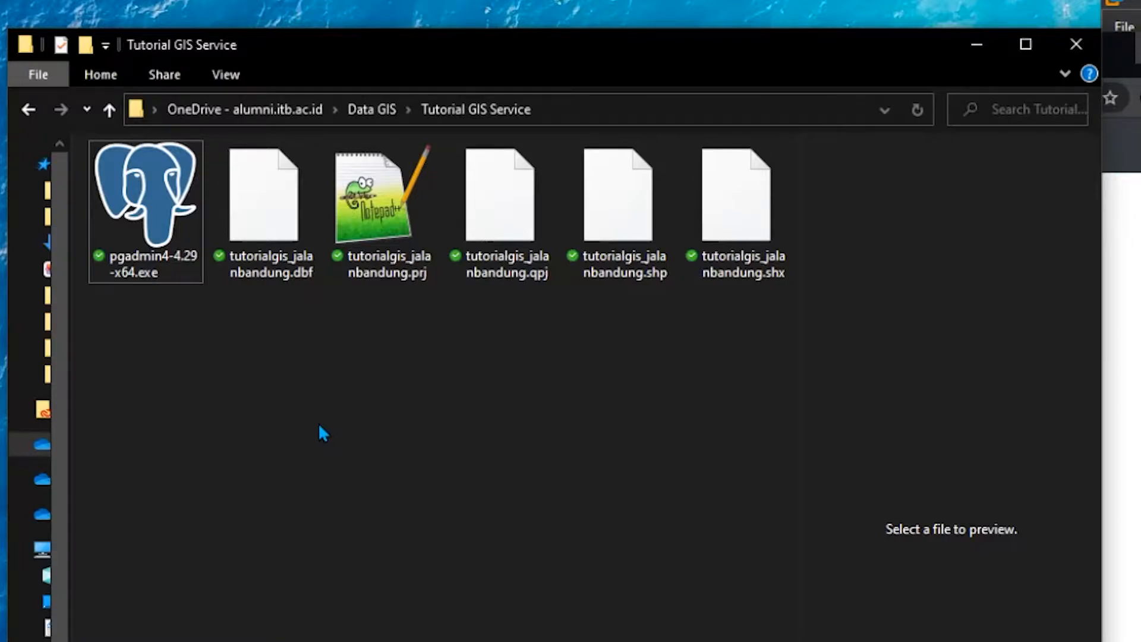
double_click(135, 271)
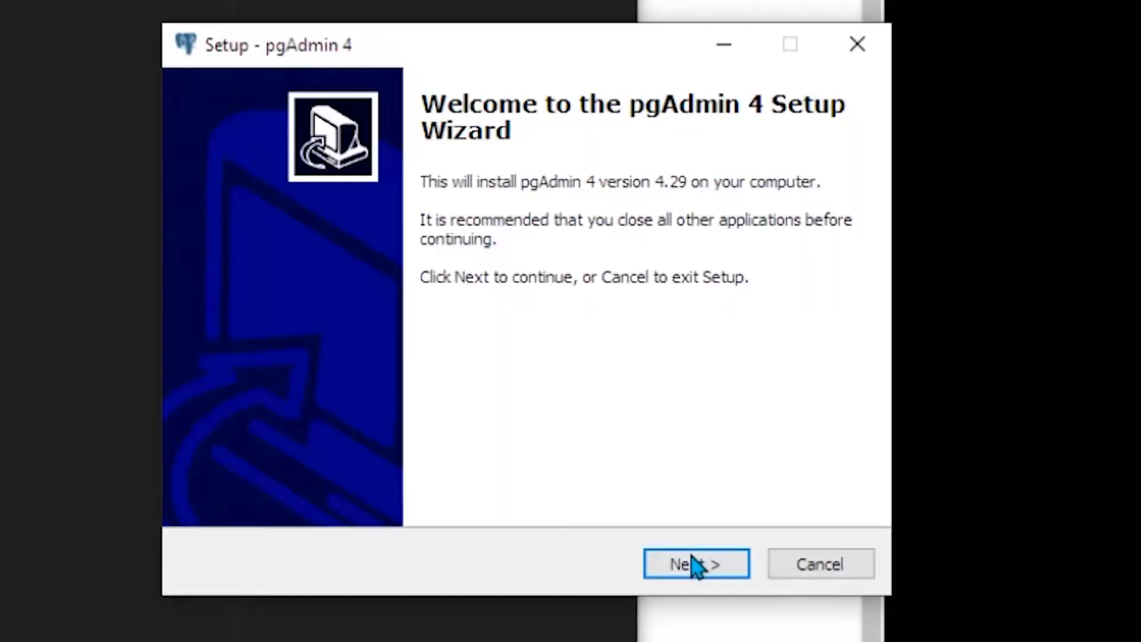
left_click(694, 563)
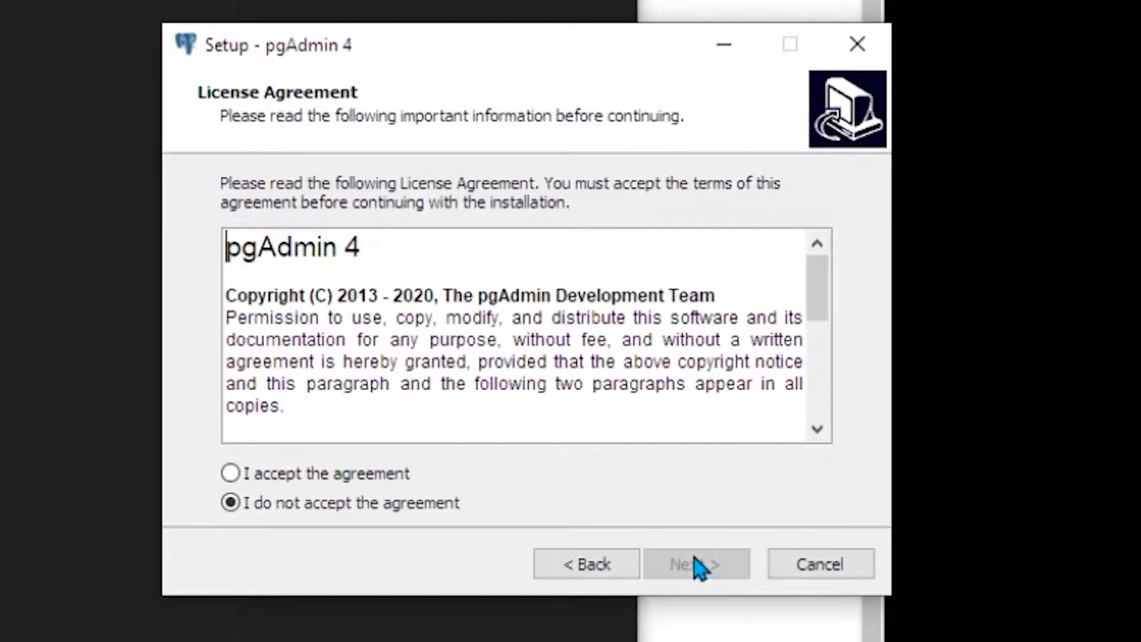
left_click(364, 474)
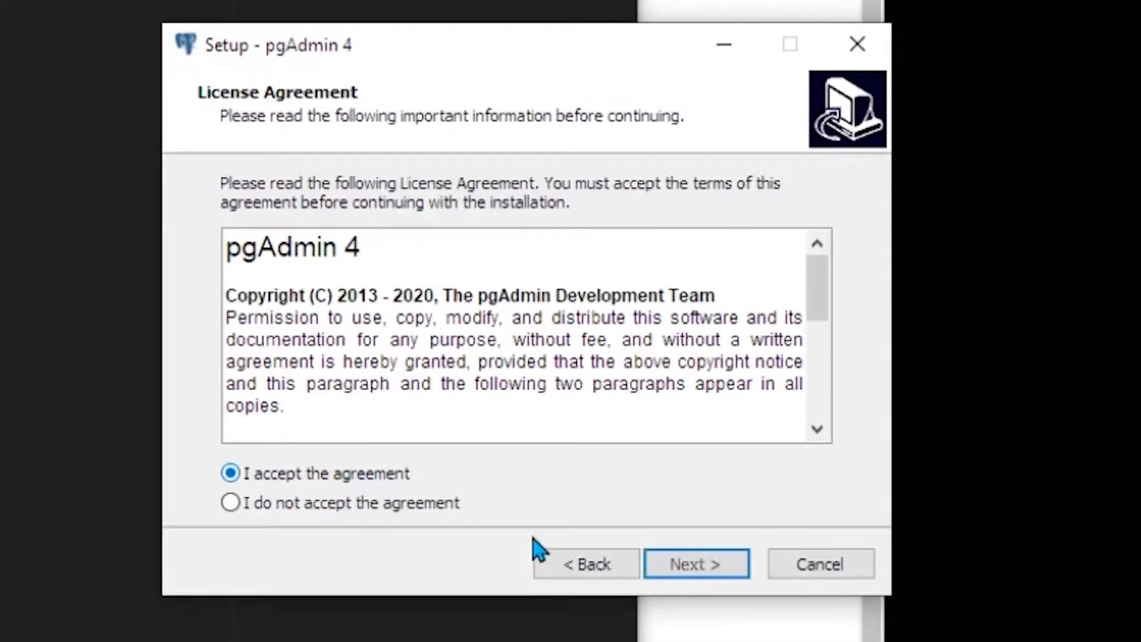
left_click(710, 565)
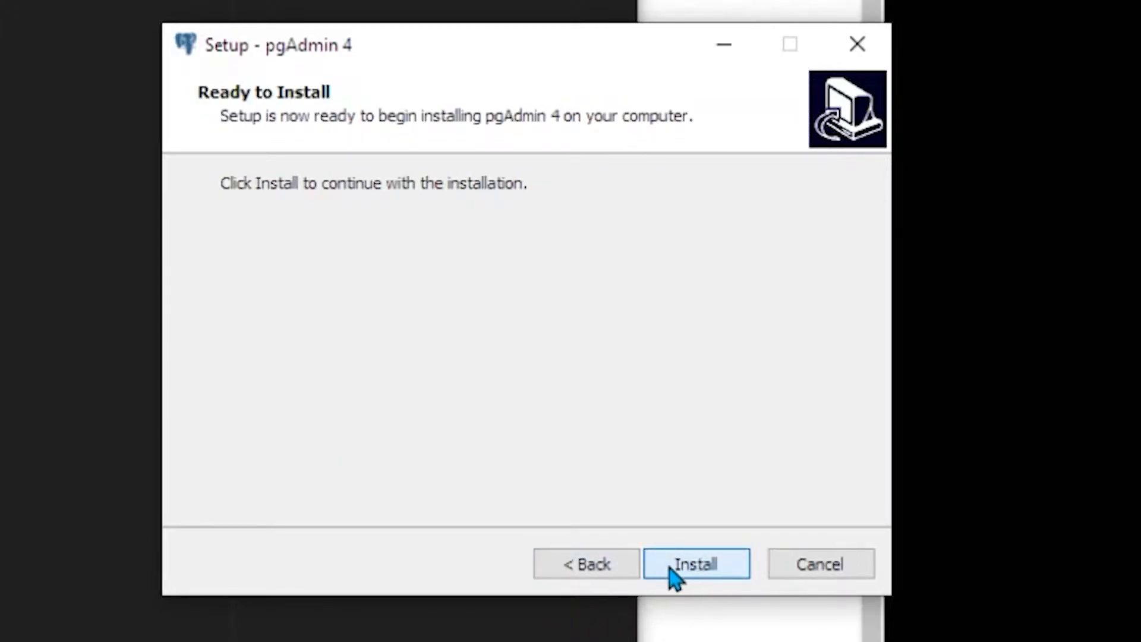
left_click(645, 563)
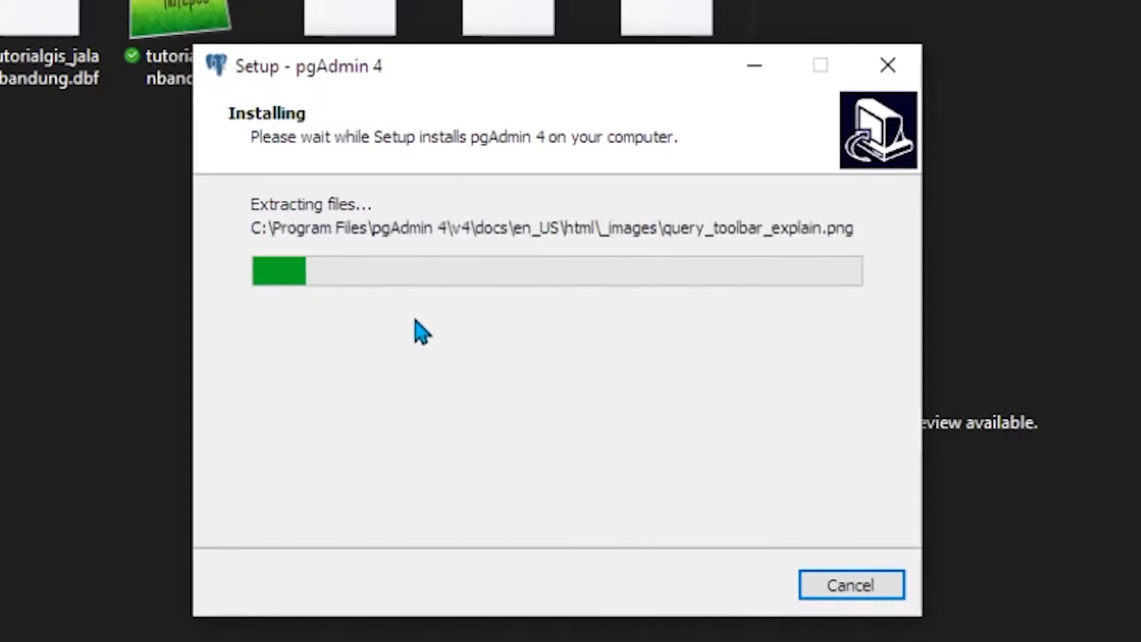
- Move the pgAdmin 4 setup window and open the QGIS project website from the Google results for "qgis" in the browser
left_click_drag(527, 77, 645, 178)
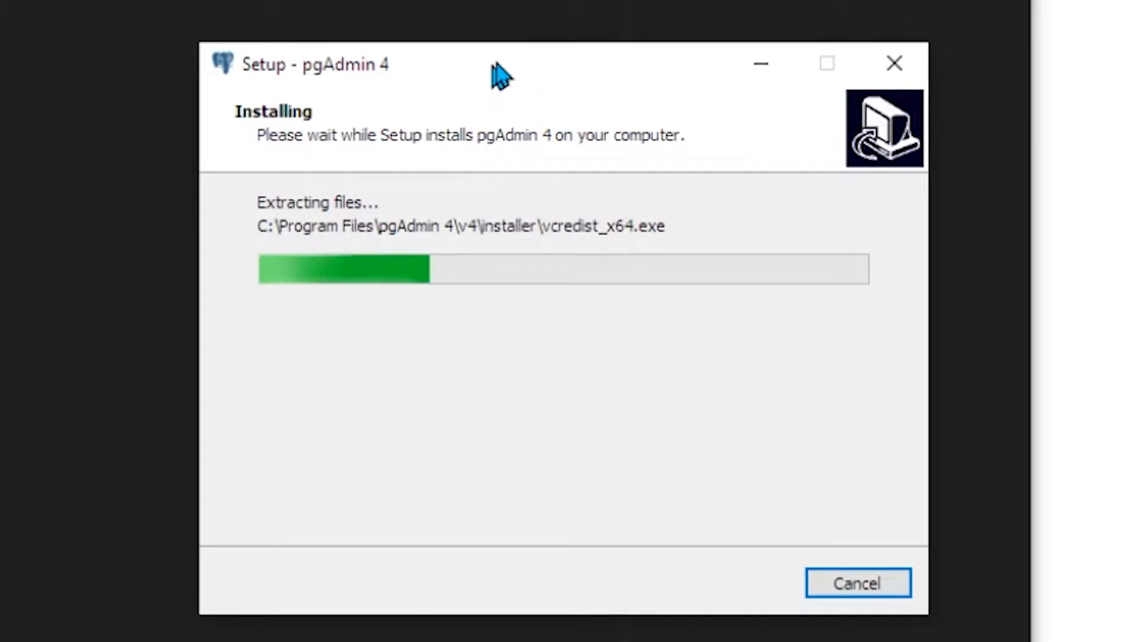
left_click_drag(489, 69, 538, 31)
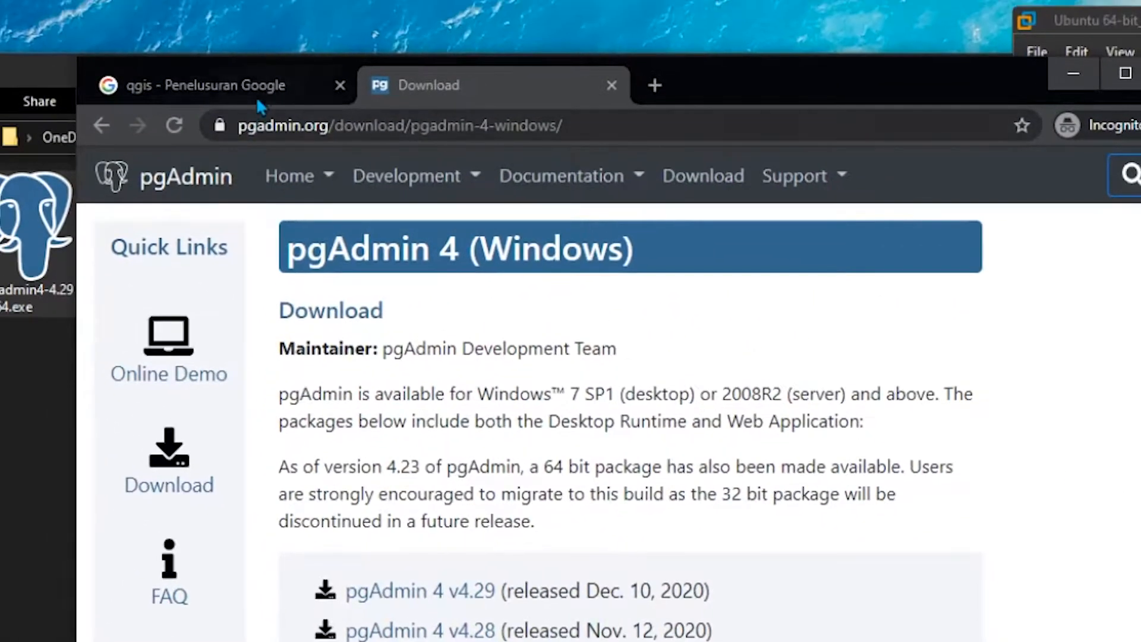
left_click(258, 103)
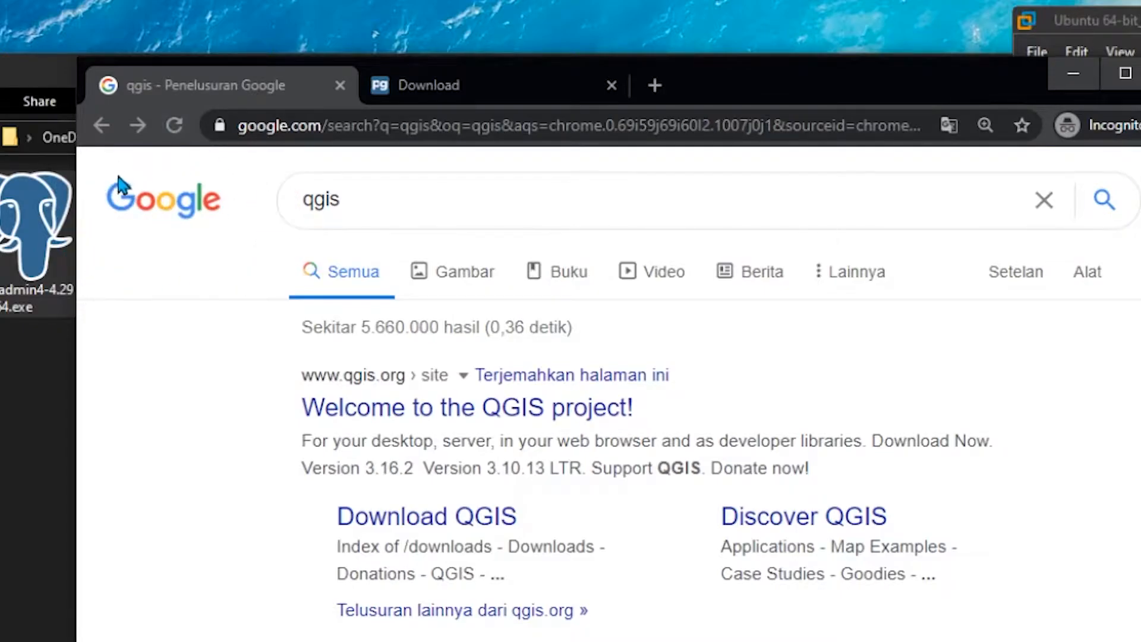
left_click_drag(387, 202, 275, 201)
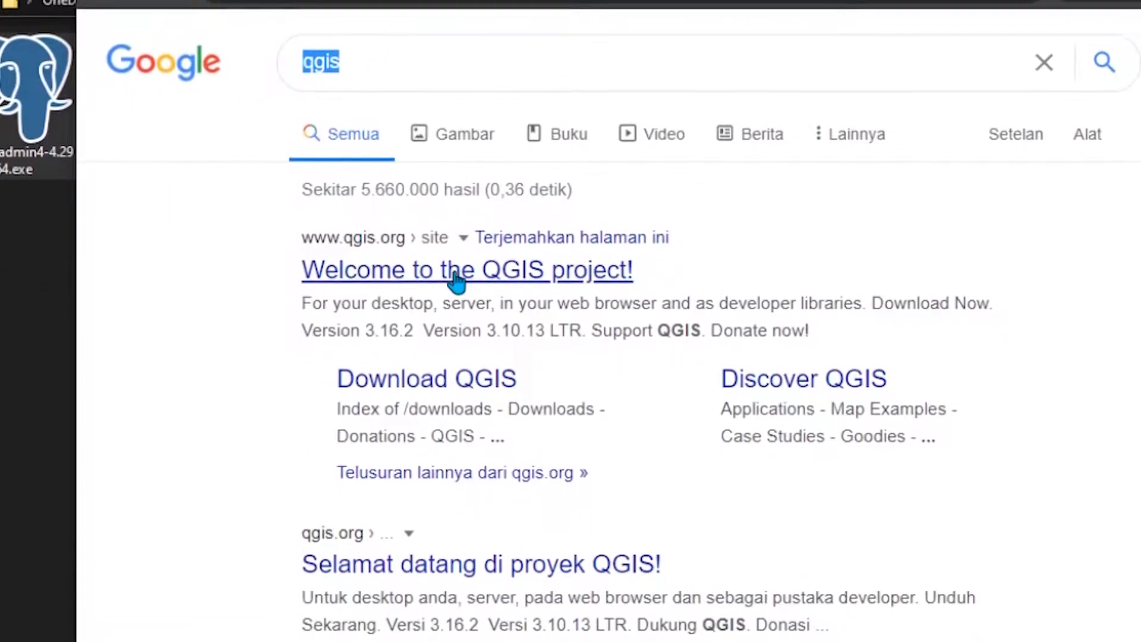
left_click(455, 278)
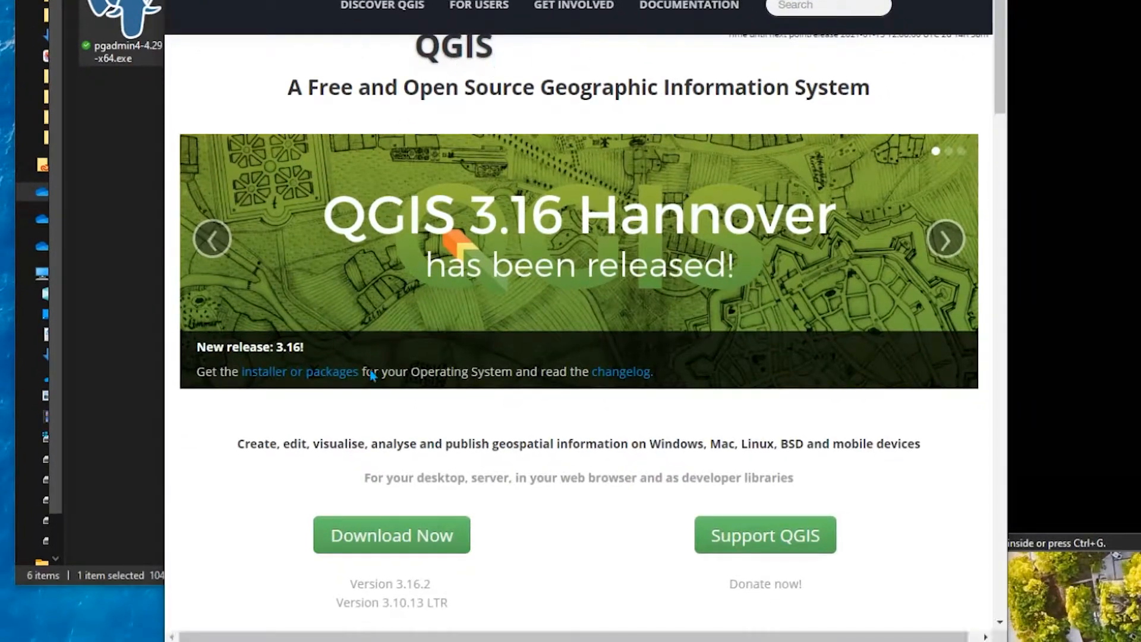
- Open the QGIS download page and examine the Windows standalone installers for the latest and long term releases
left_click(362, 537)
scroll(537, 356, "down", 1)
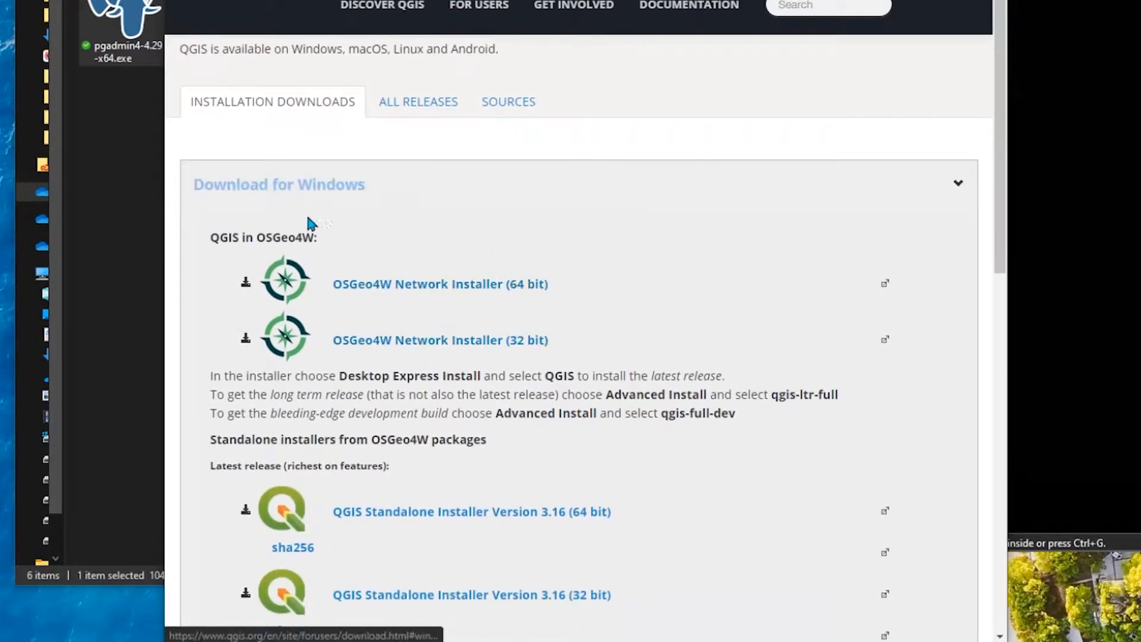
scroll(450, 262, "down", 4)
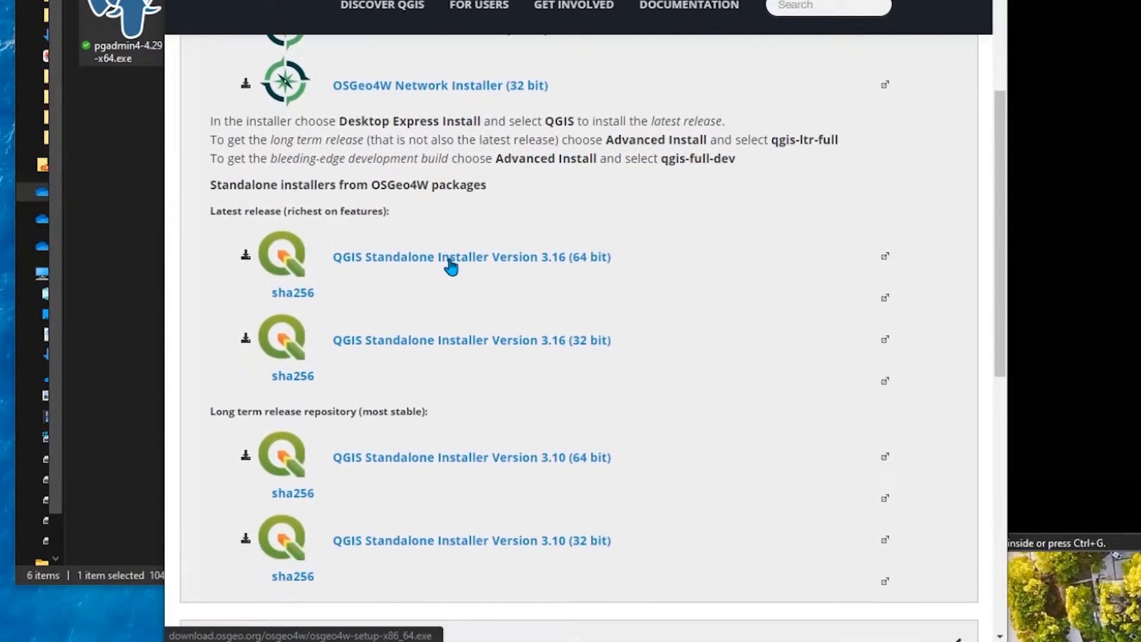
scroll(451, 264, "down", 1)
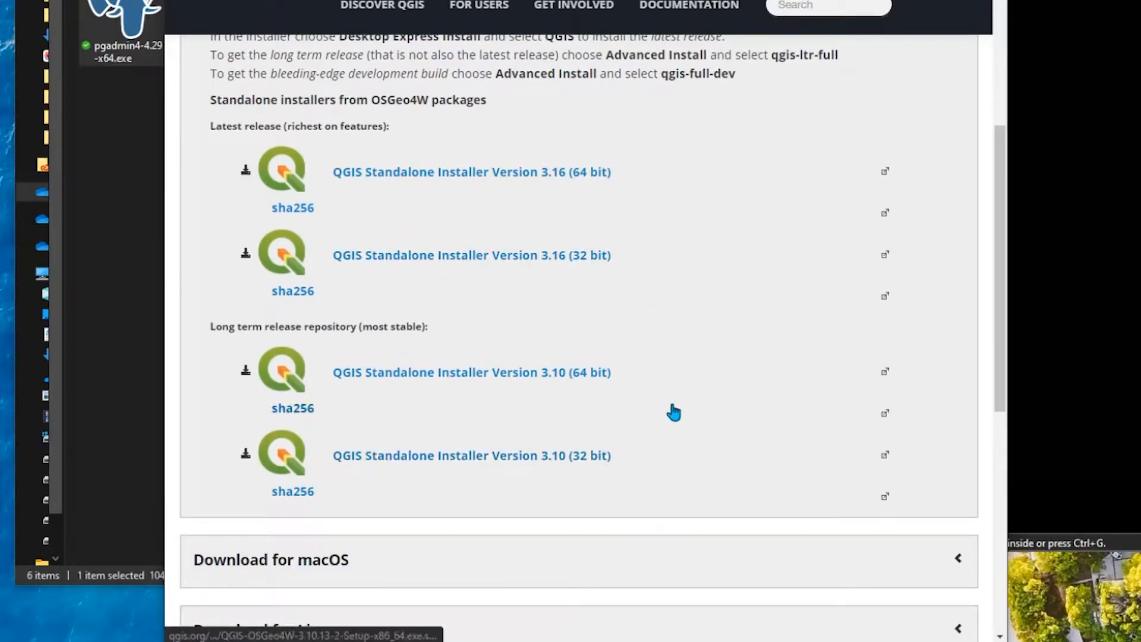
left_click_drag(211, 326, 300, 321)
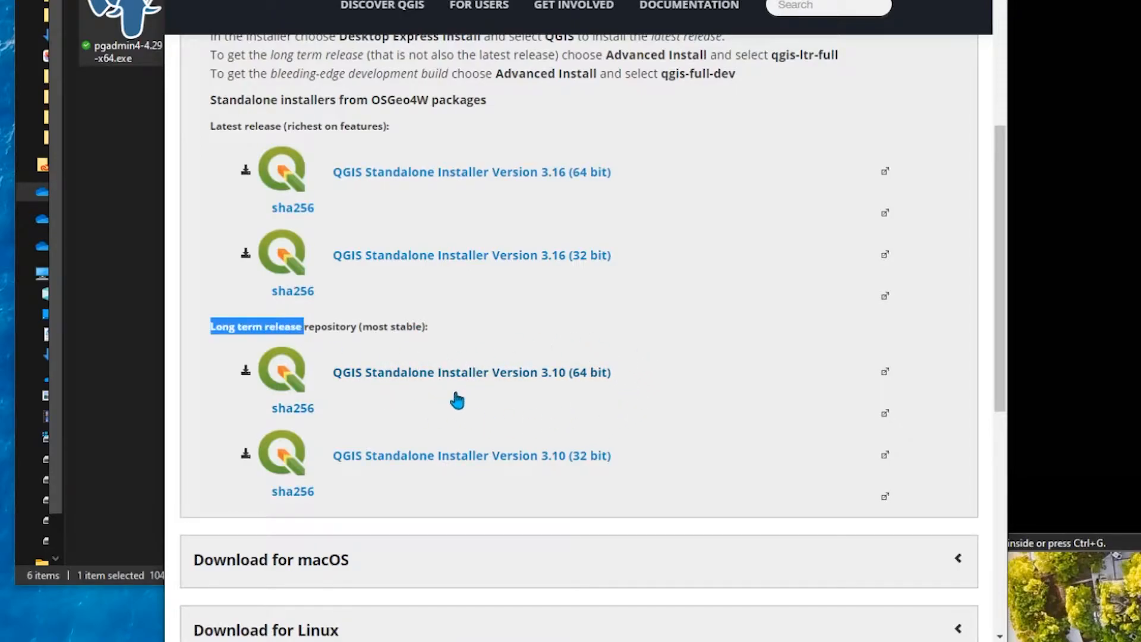
scroll(585, 371, "up", 2)
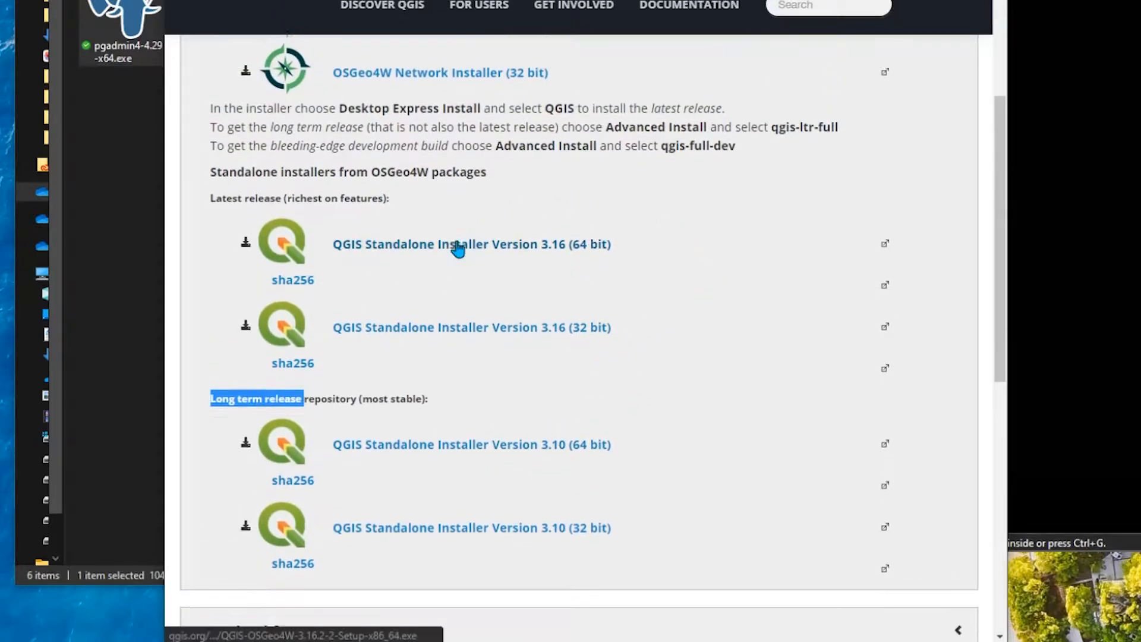
- Expand the macOS downloads section on the QGIS page and review the installers offered for it and other platforms
scroll(458, 247, "down", 5)
left_click(330, 305)
scroll(453, 272, "down", 5)
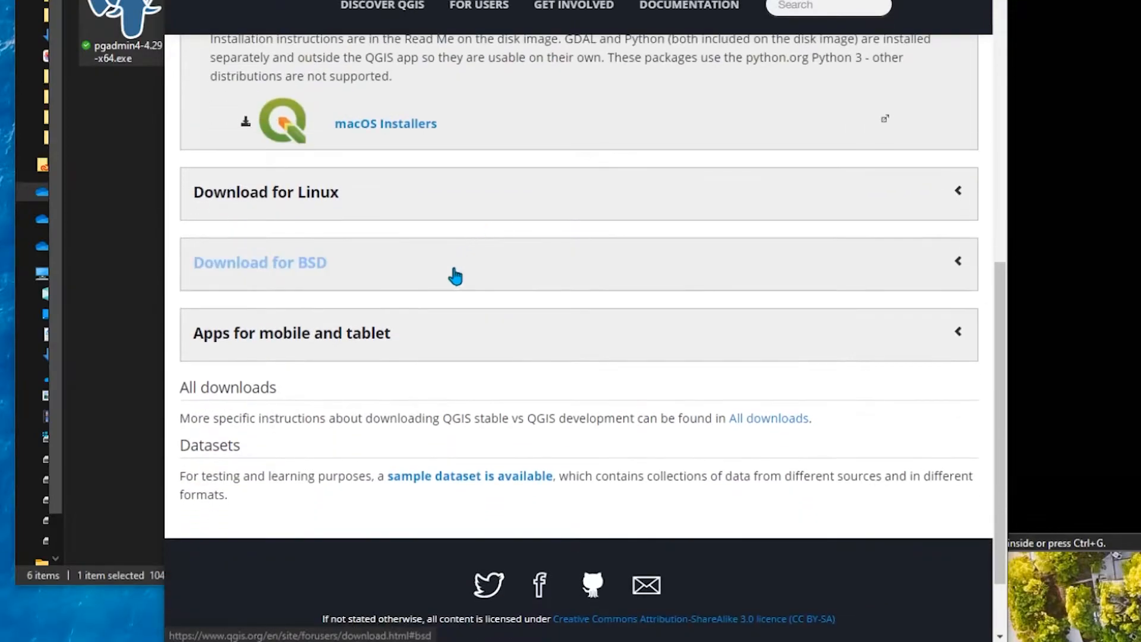
scroll(458, 275, "up", 5)
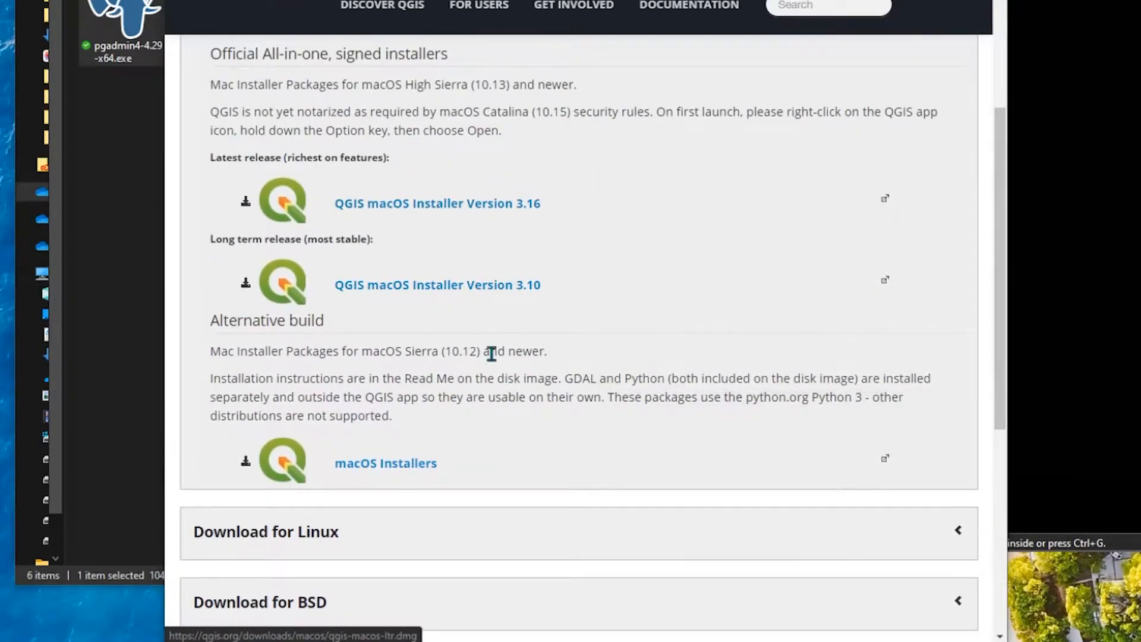
- Examine the Linux, BSD and Windows sections of the QGIS download page for the installers offered on each platform
scroll(368, 416, "down", 2)
left_click(352, 443)
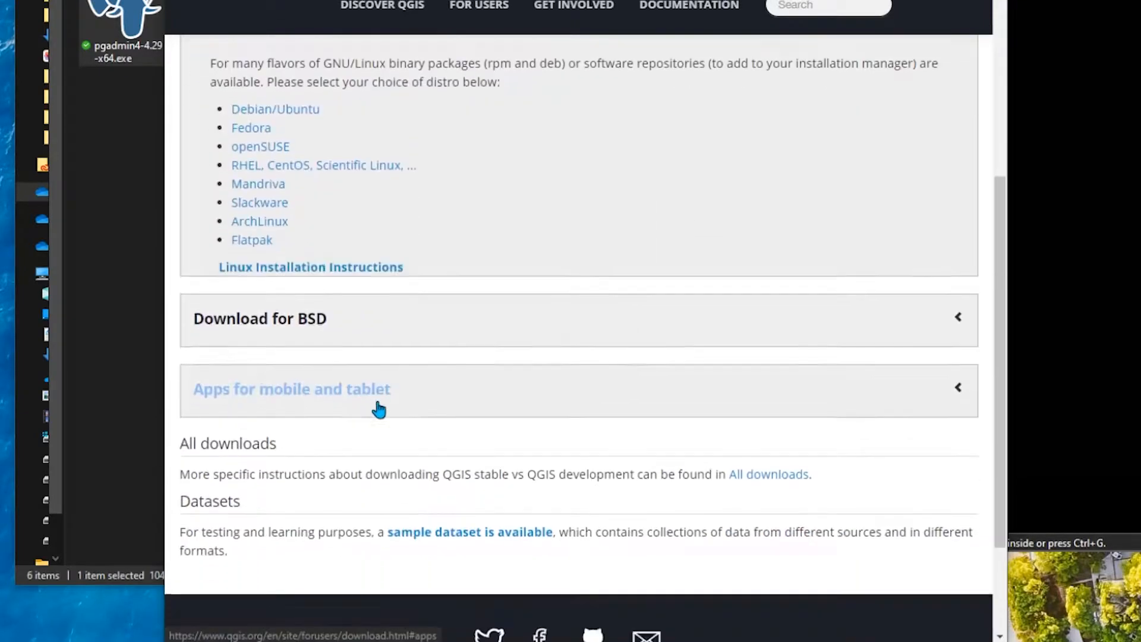
scroll(357, 268, "down", 3)
left_click(351, 231)
scroll(470, 273, "up", 5)
left_click(387, 288)
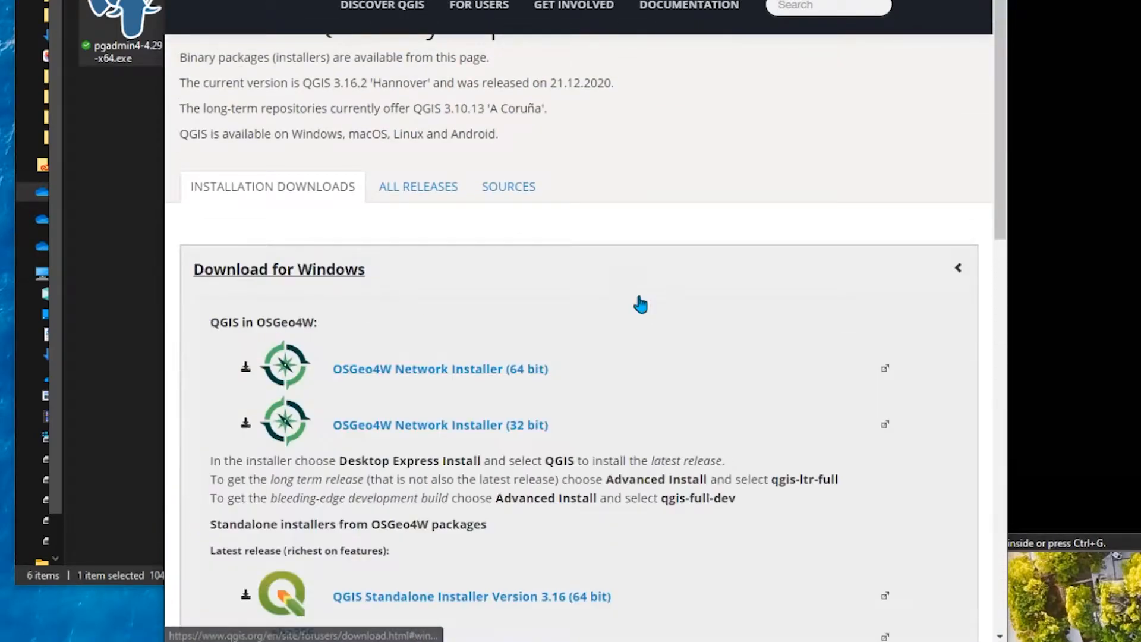
scroll(594, 300, "down", 4)
scroll(452, 523, "down", 2)
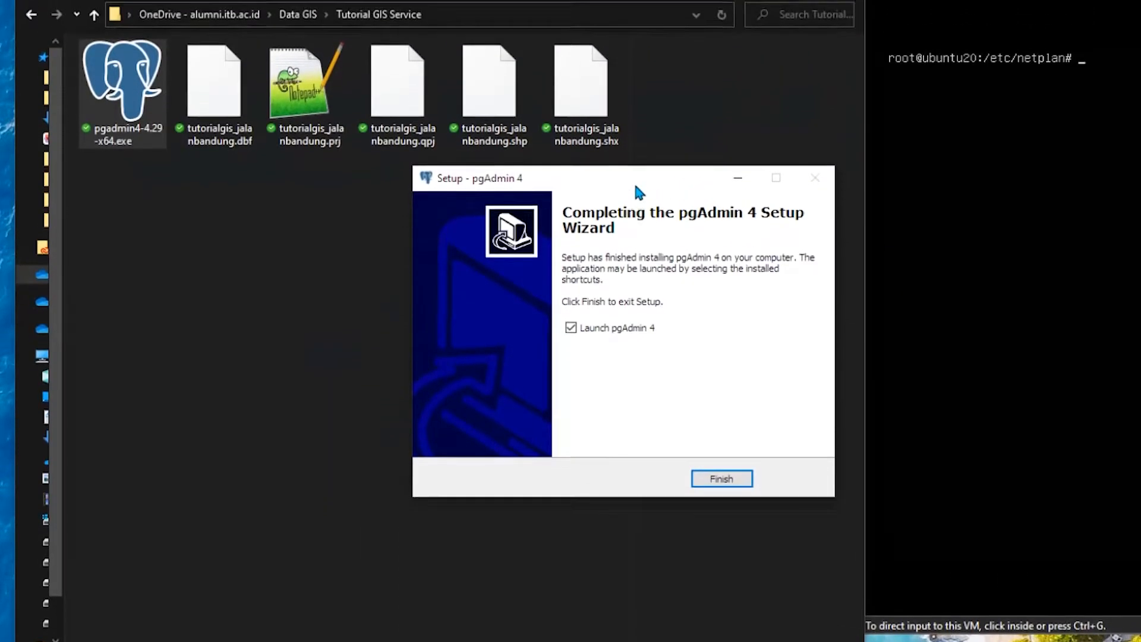
- Finish the pgAdmin 4 setup with launching enabled, arrange the windows and enter the master password to unlock the saved passwords
left_click_drag(634, 181, 522, 160)
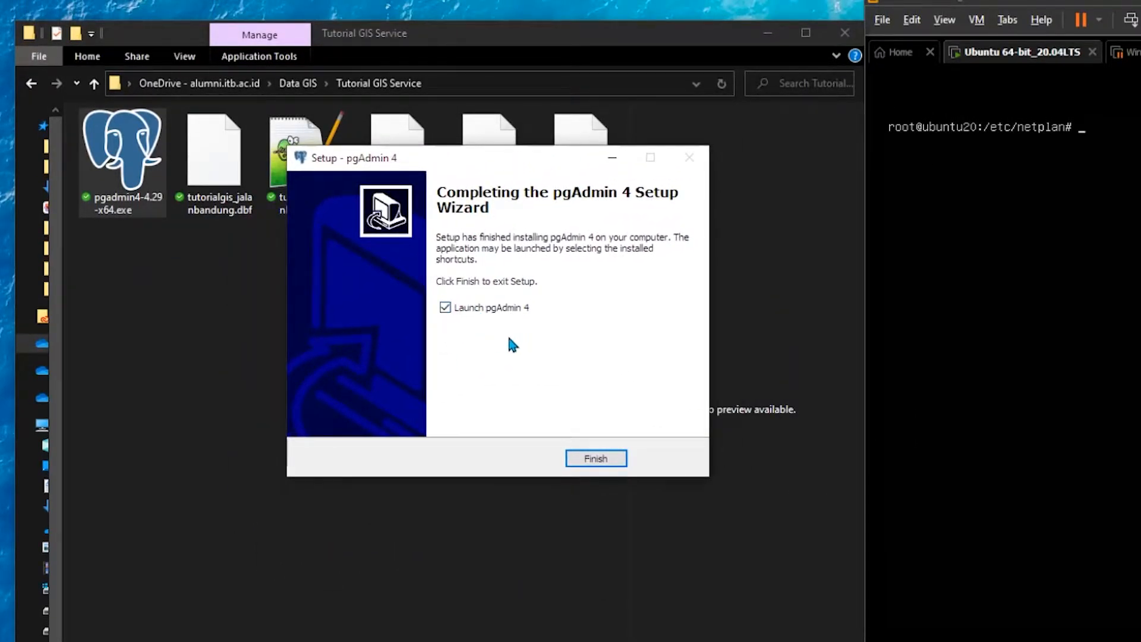
left_click(593, 460)
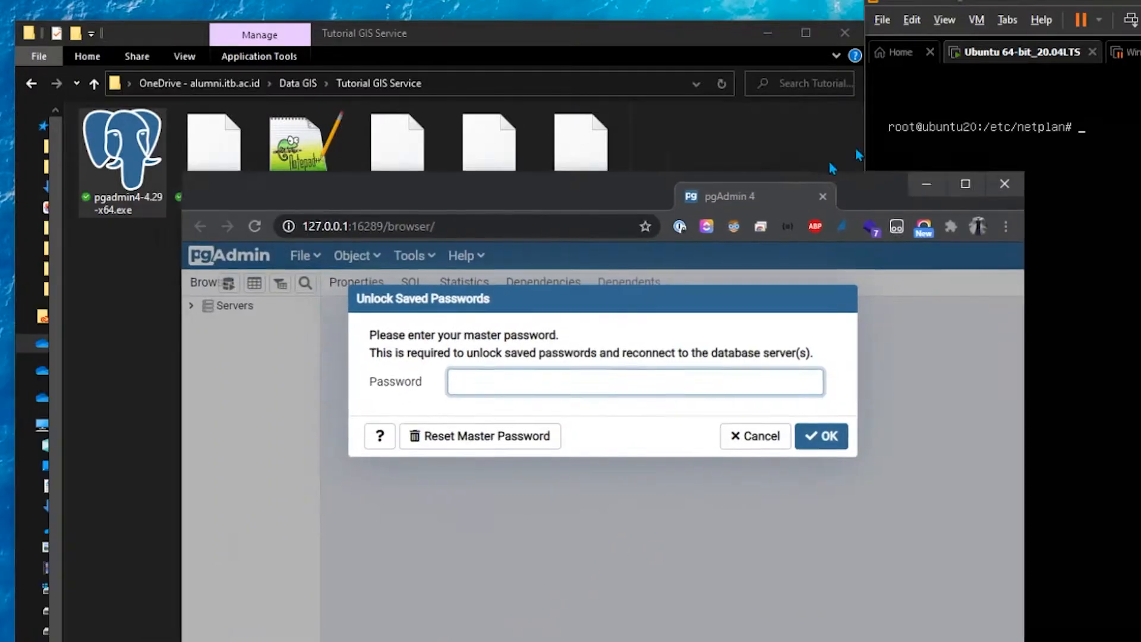
left_click_drag(829, 162, 827, 126)
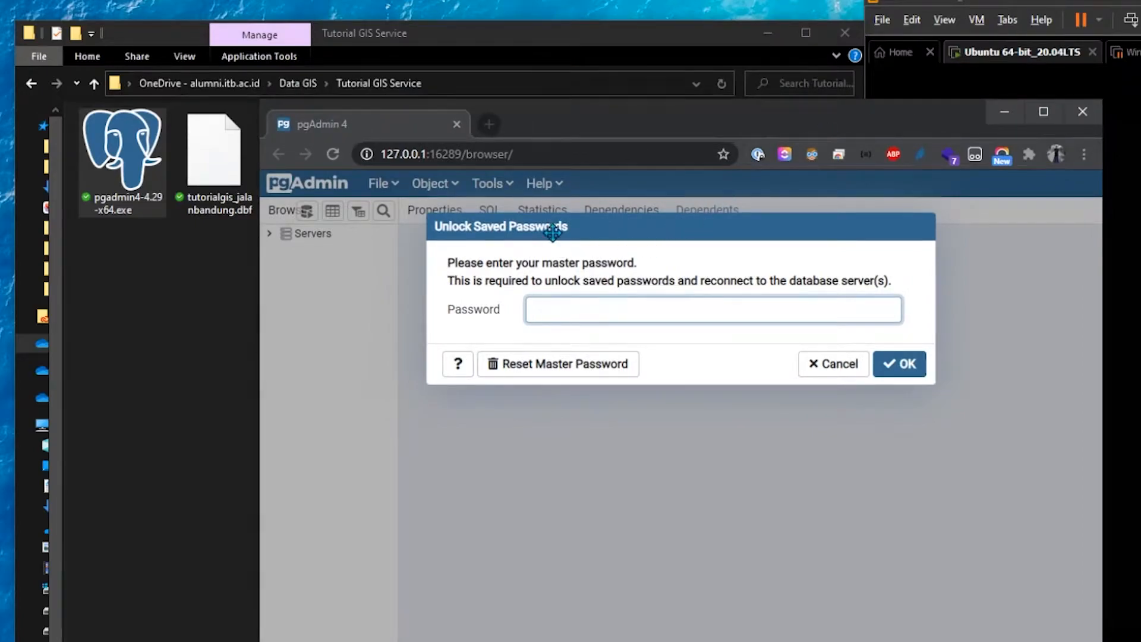
left_click_drag(700, 126, 500, 124)
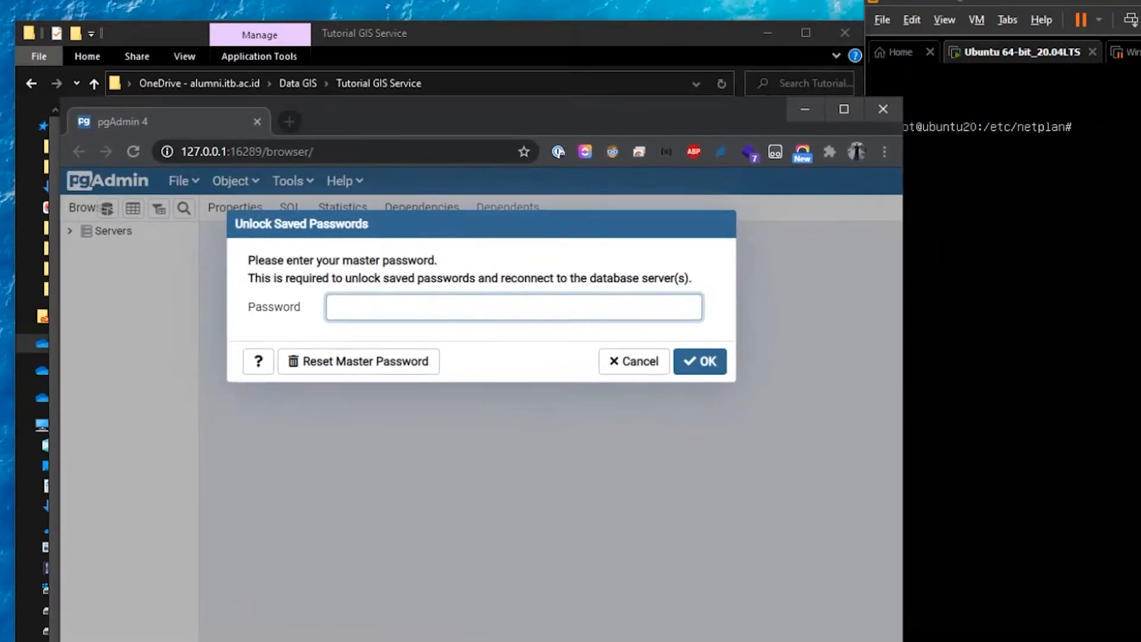
left_click_drag(1040, 5, 1140, 30)
left_click(508, 306)
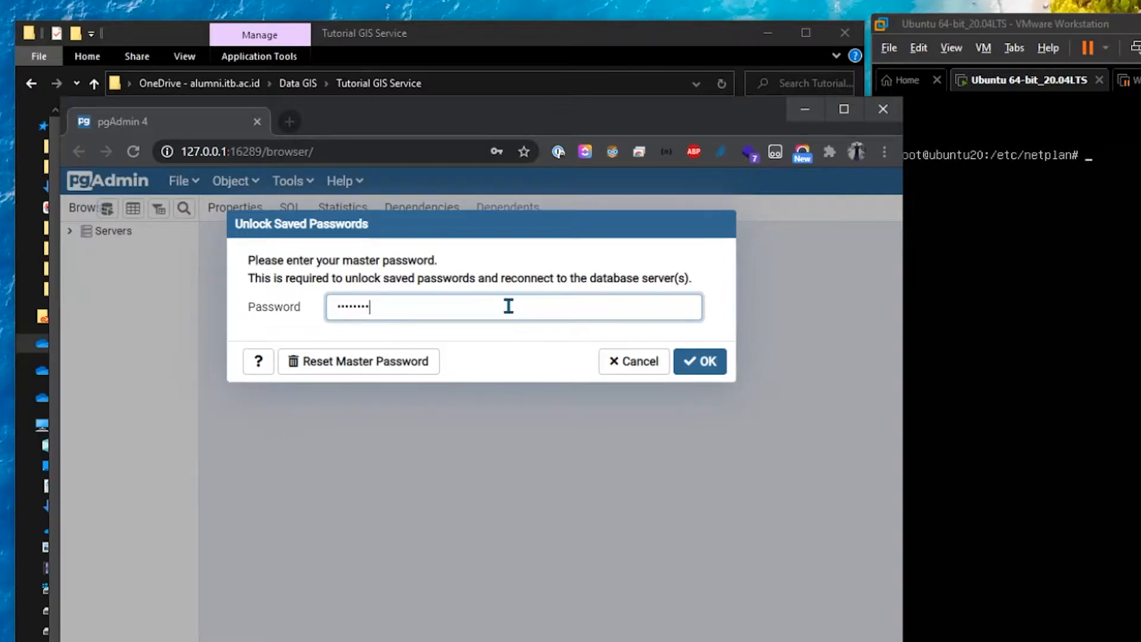
key("Return")
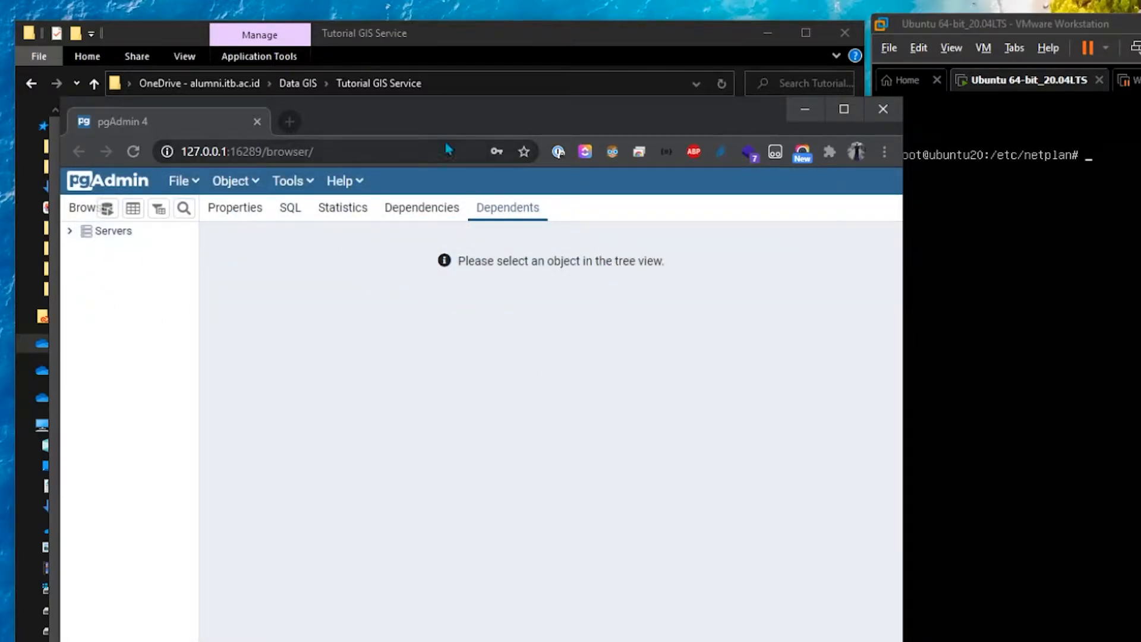
- Reposition the pgAdmin window and expand the Servers group in the object tree
left_click_drag(477, 121, 557, 57)
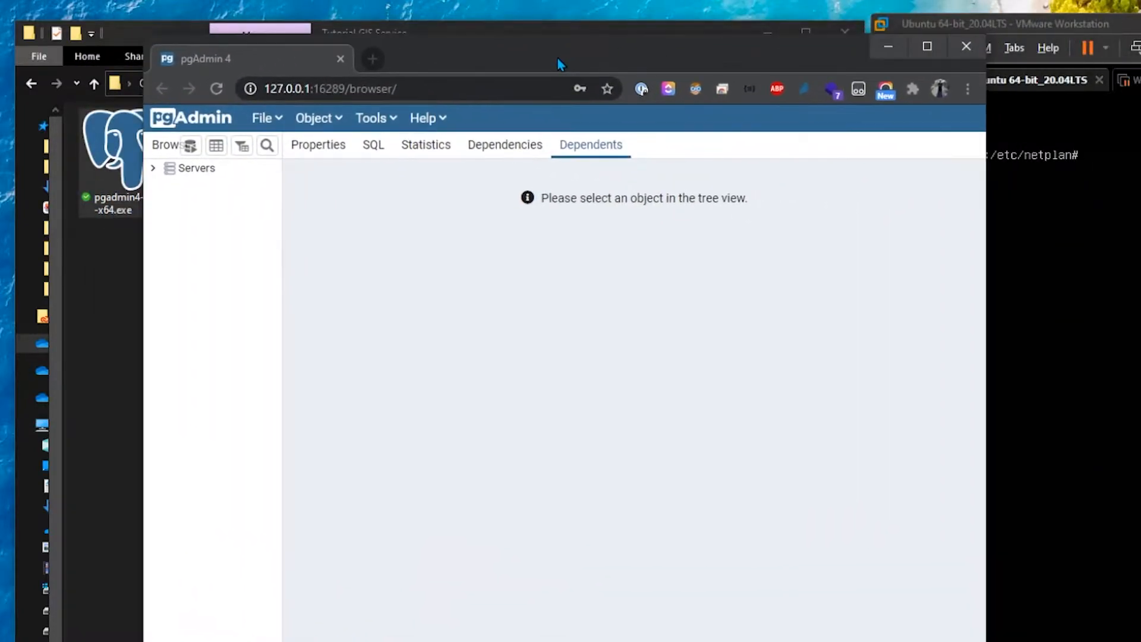
left_click(163, 170)
left_click(155, 170)
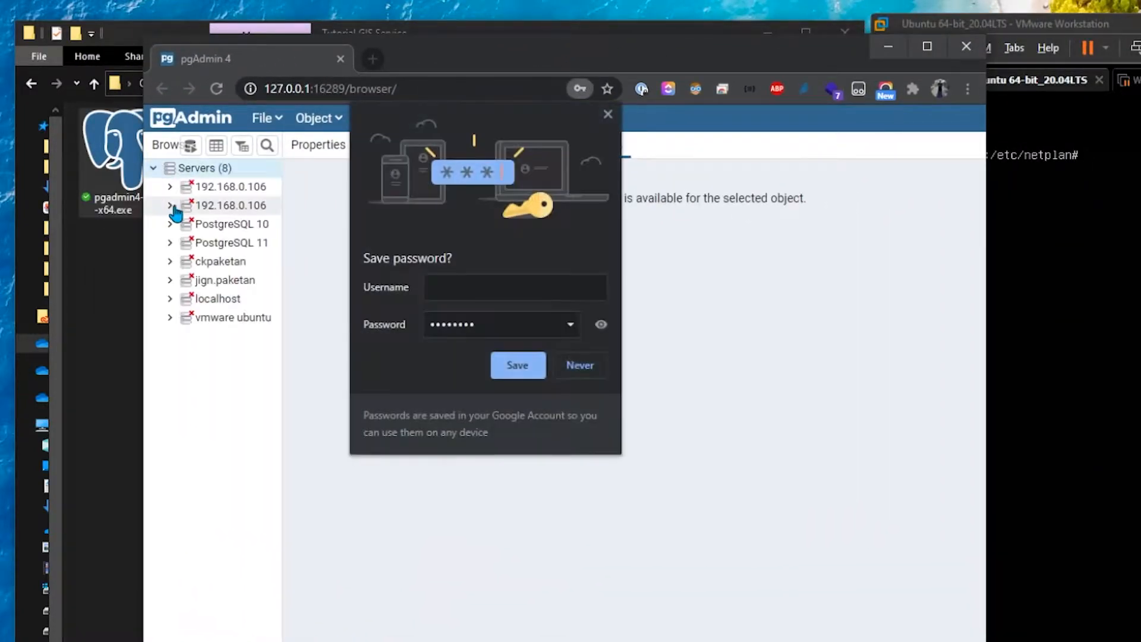
right_click(218, 173)
mouse_move(261, 188)
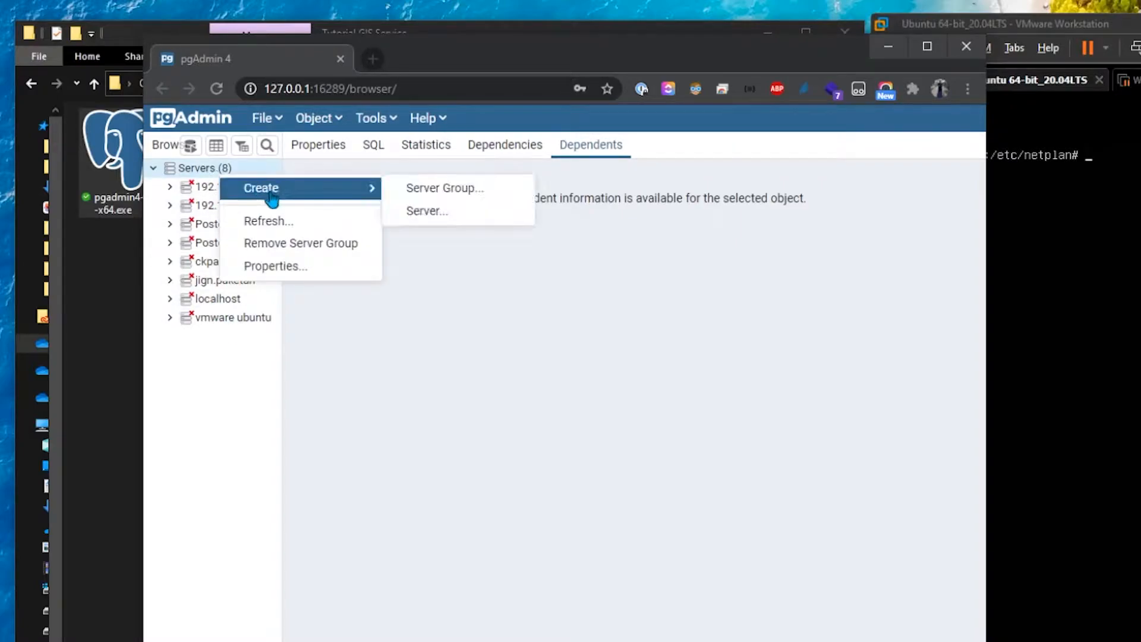
left_click(440, 224)
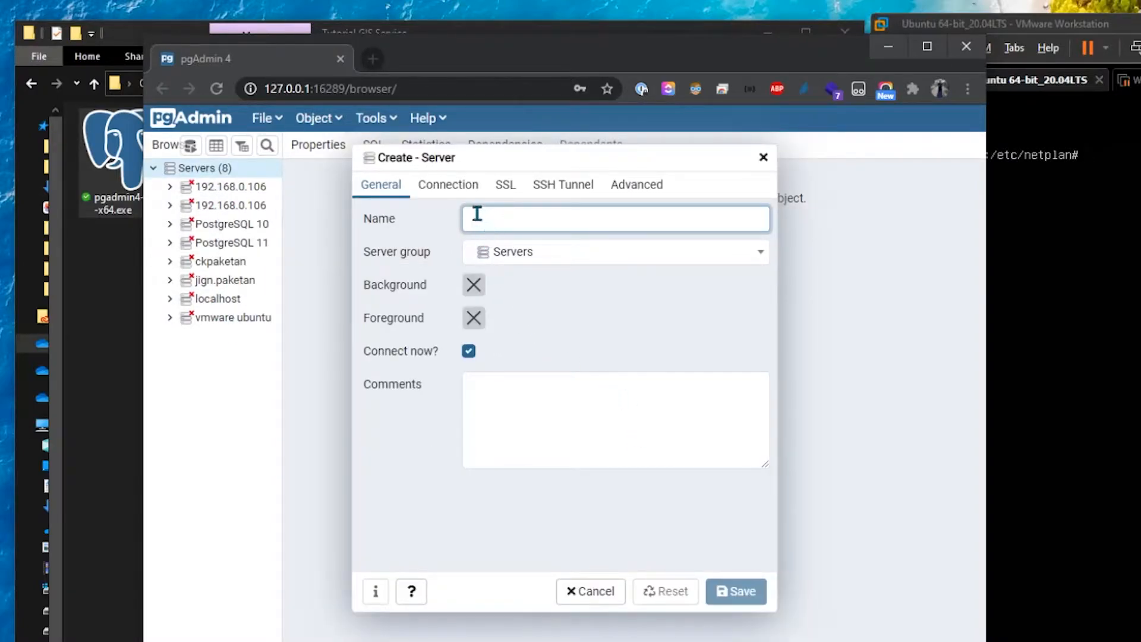
left_click(455, 189)
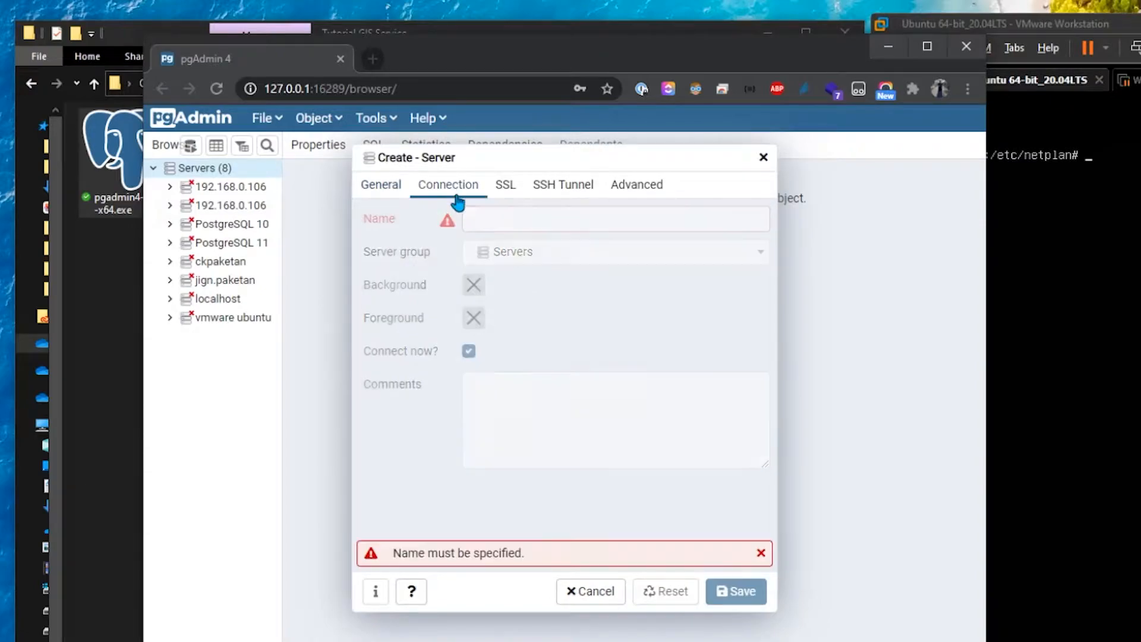
left_click(603, 594)
- Open the properties of the vmware ubuntu server and examine its name and connection host address
left_click(221, 320)
right_click(224, 324)
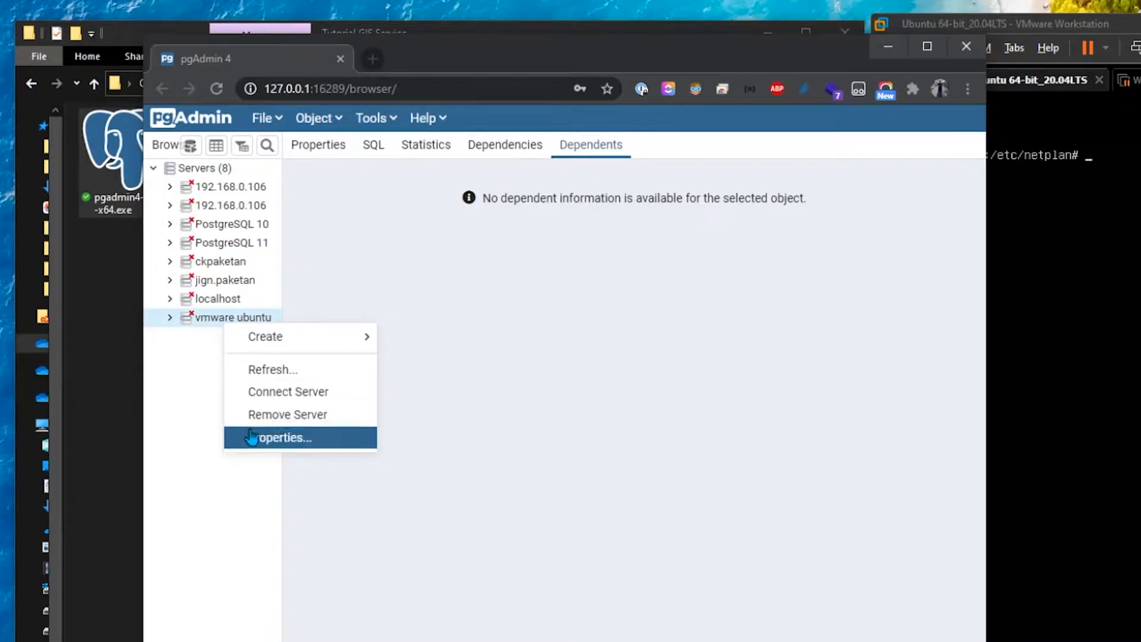
left_click(249, 438)
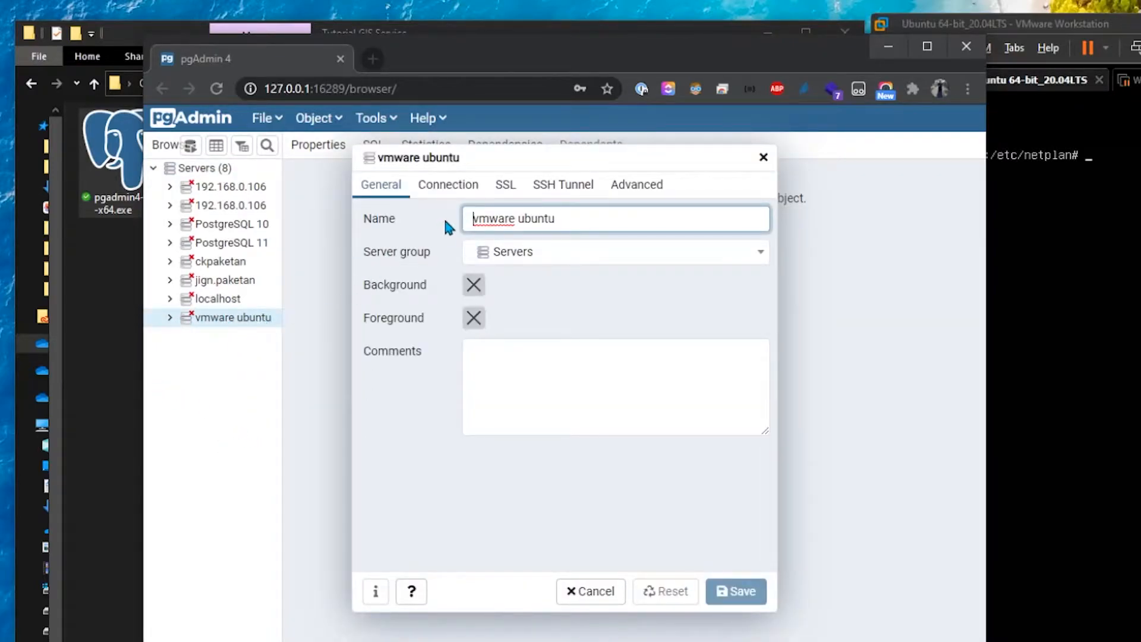
left_click_drag(607, 219, 459, 229)
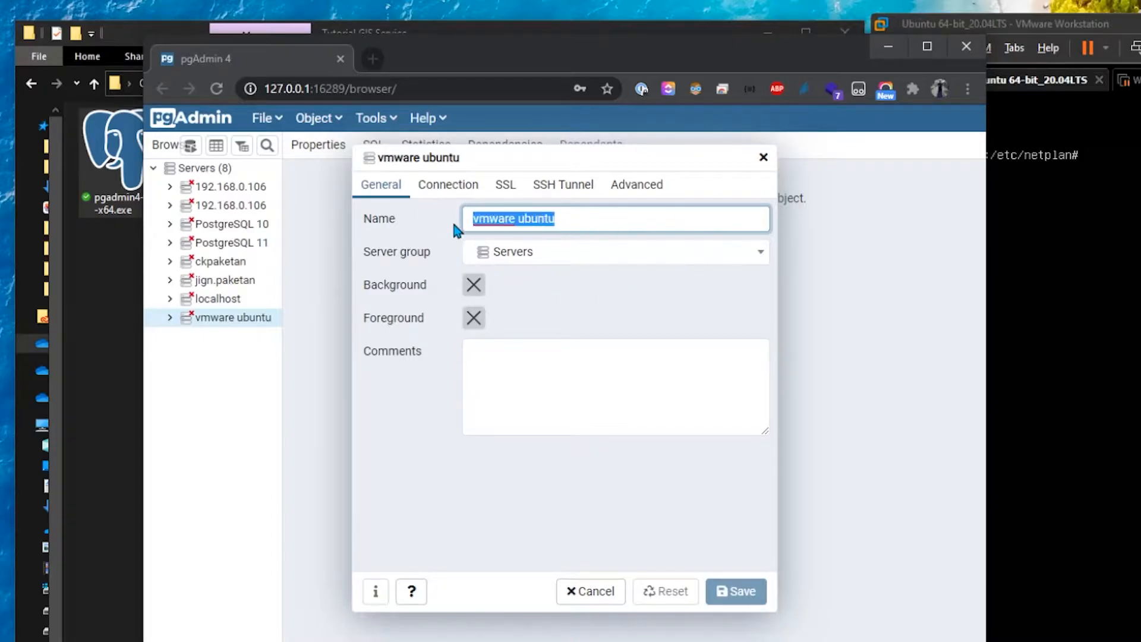
left_click(448, 184)
left_click_drag(555, 220, 457, 233)
mouse_move(1140, 19)
left_mouse_down()
mouse_move(1110, 100)
mouse_move(1140, 78)
mouse_move(1134, 10)
left_mouse_up()
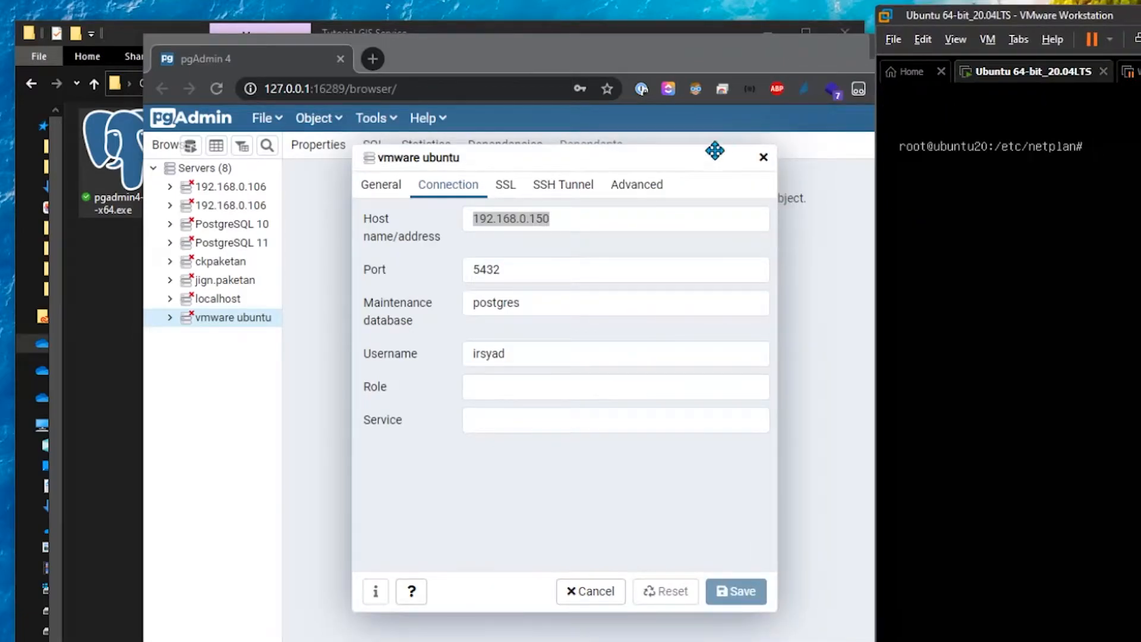
- Try a domain-style host name in the vmware ubuntu connection settings, and set the host back to 192.168.0.150
left_click(595, 224)
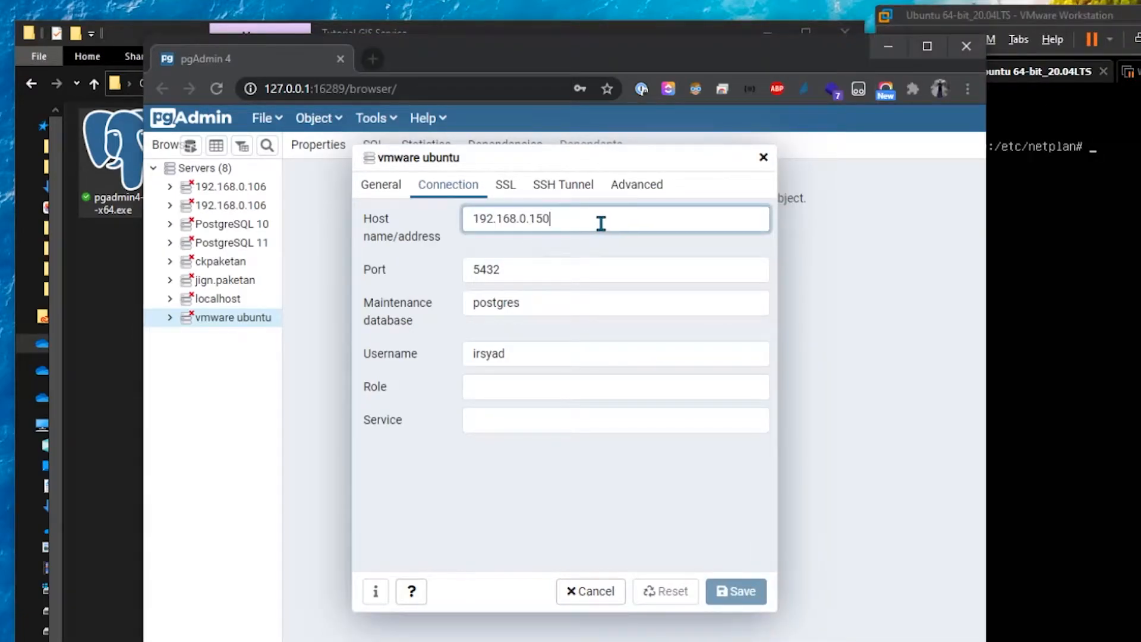
left_click_drag(601, 223, 342, 240)
type("local")
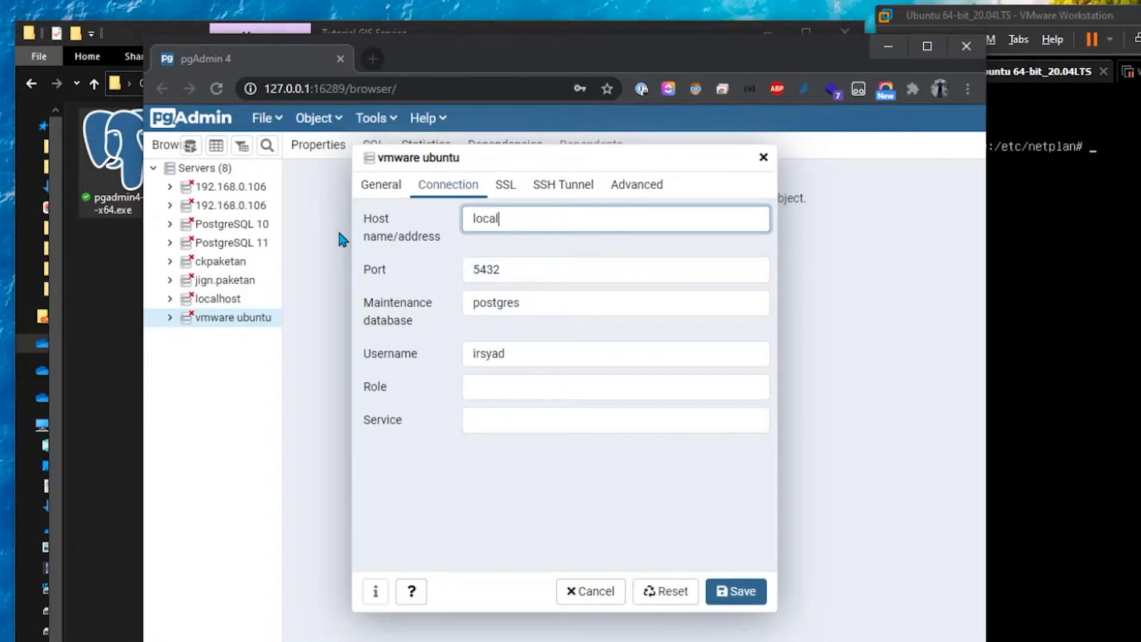
type("php72.net")
triple_click(526, 217)
type("192.168.0.150")
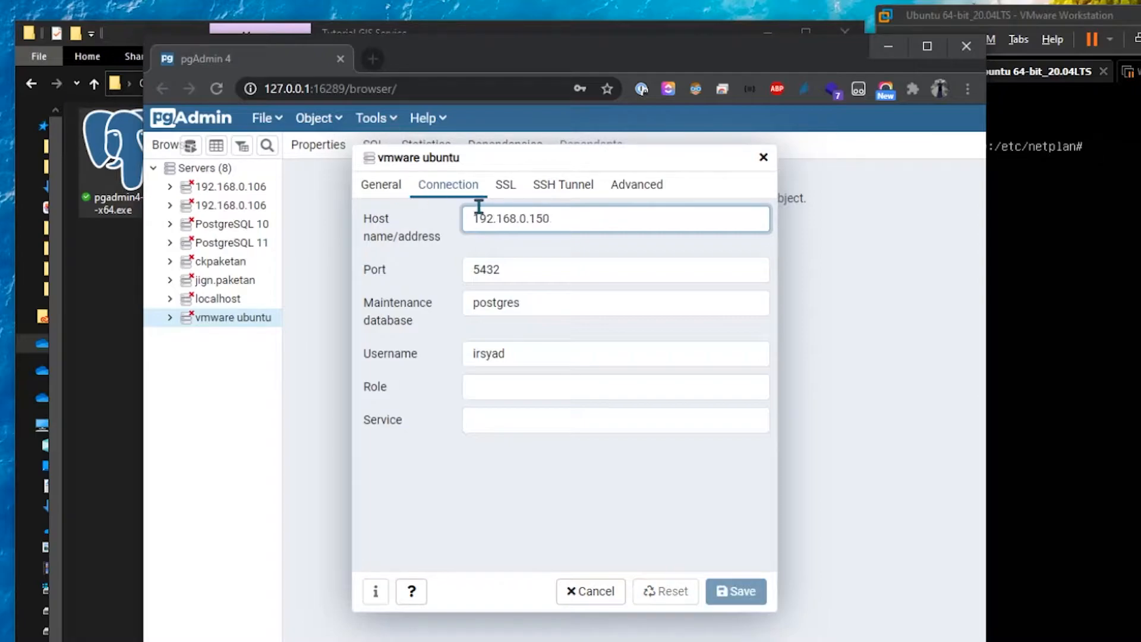
- Review the username and maintenance database in the vmware ubuntu connection settings, and close the properties without saving
left_click_drag(585, 155, 584, 210)
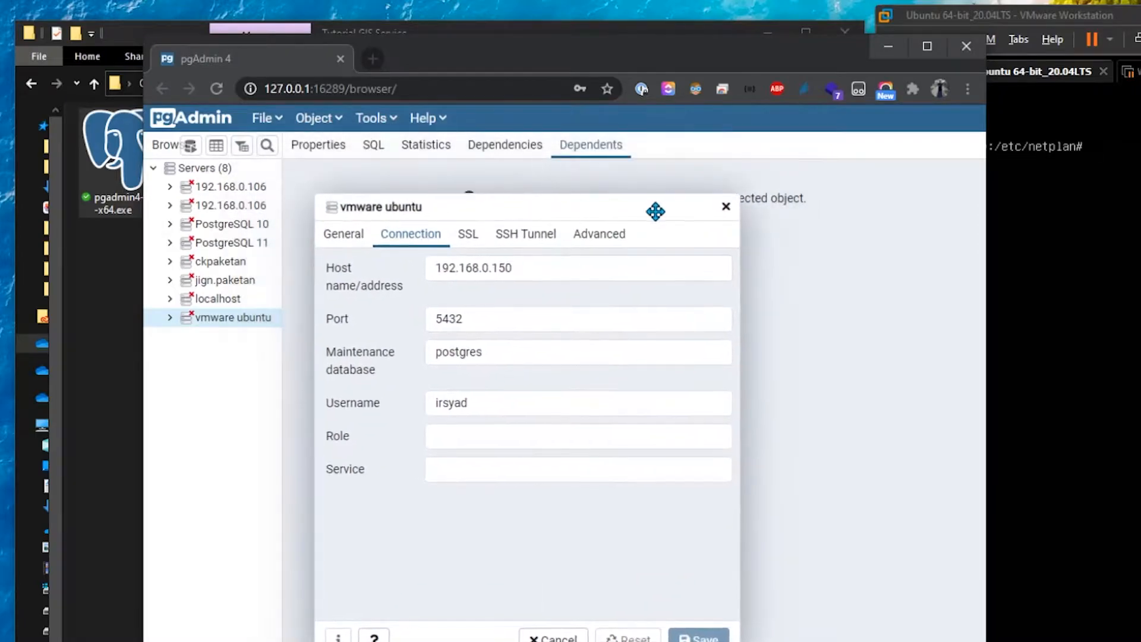
key("alt+Tab")
left_click_drag(1010, 16, 979, 14)
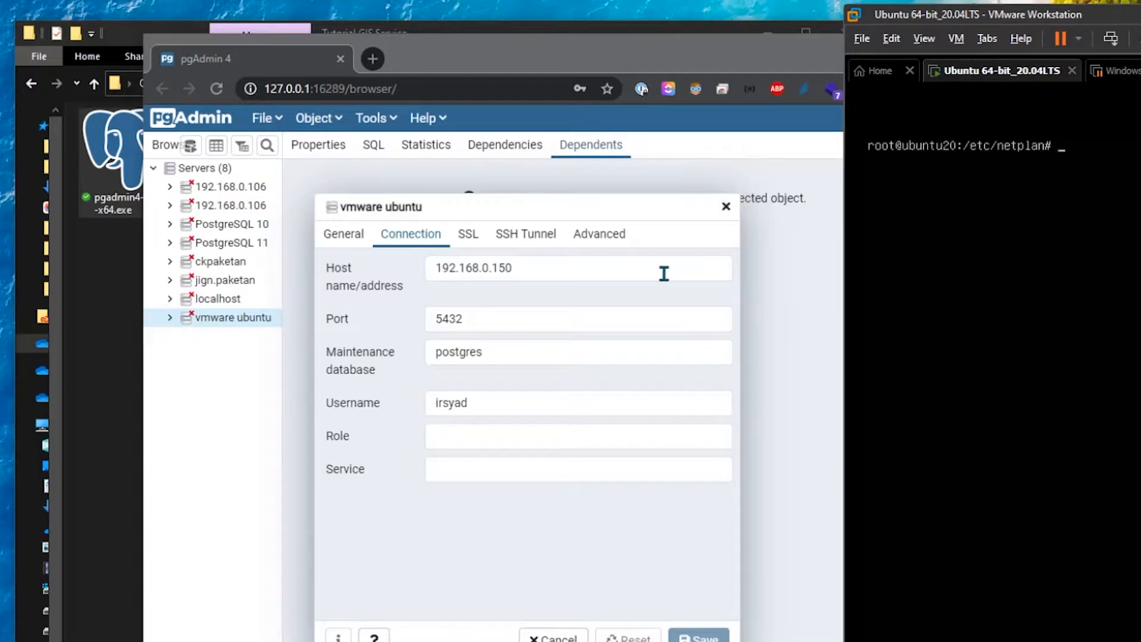
left_click(542, 411)
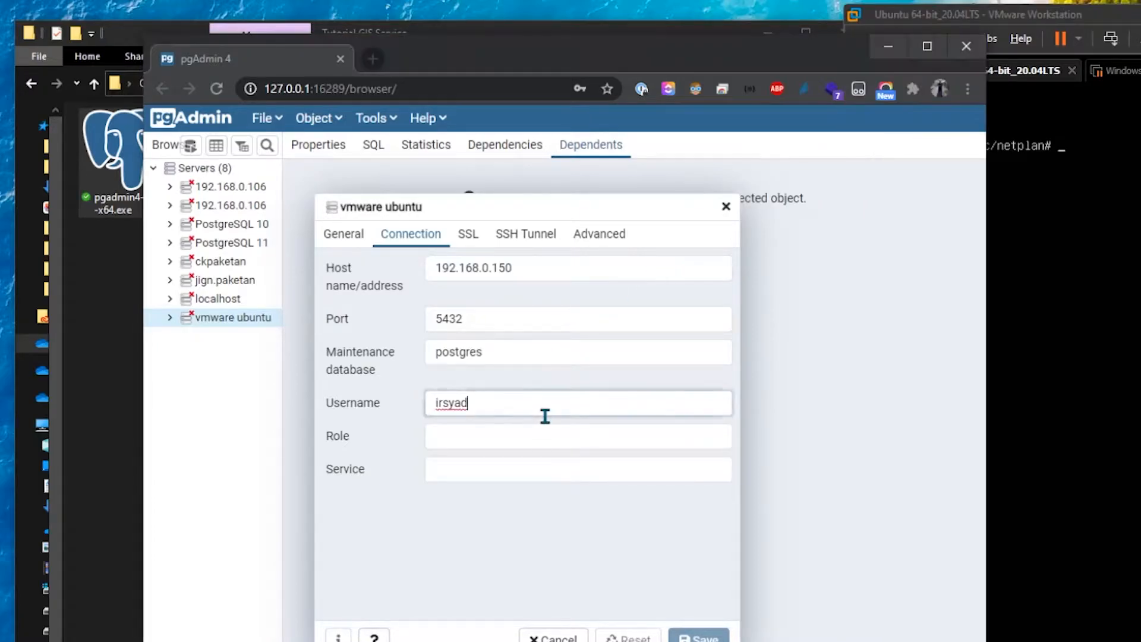
left_click_drag(529, 406, 404, 394)
double_click(511, 351)
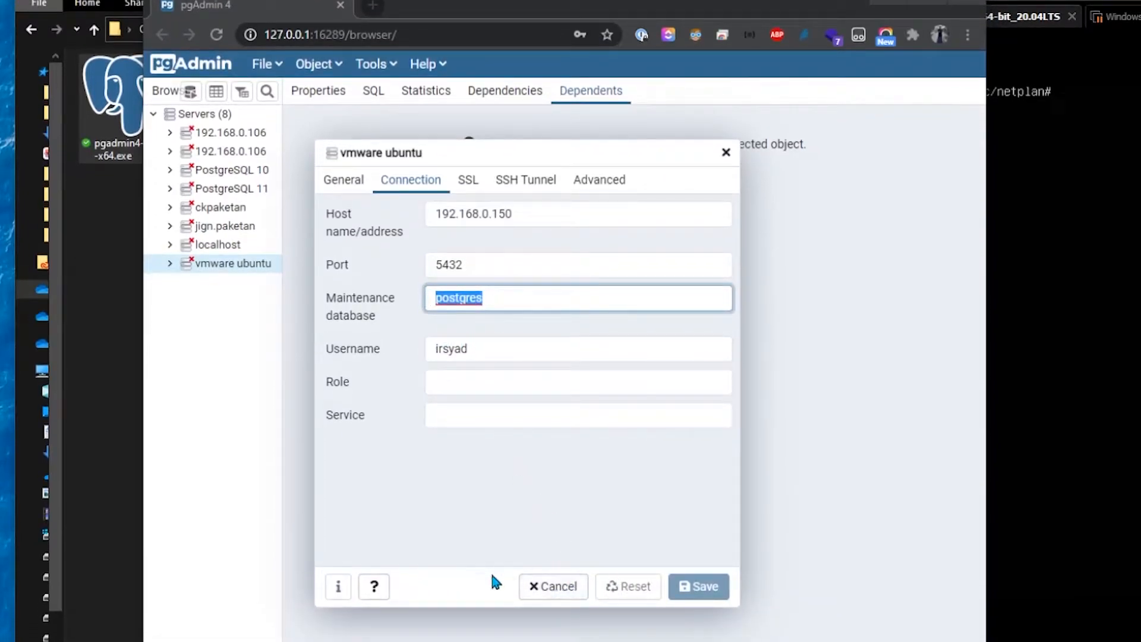
left_click(553, 588)
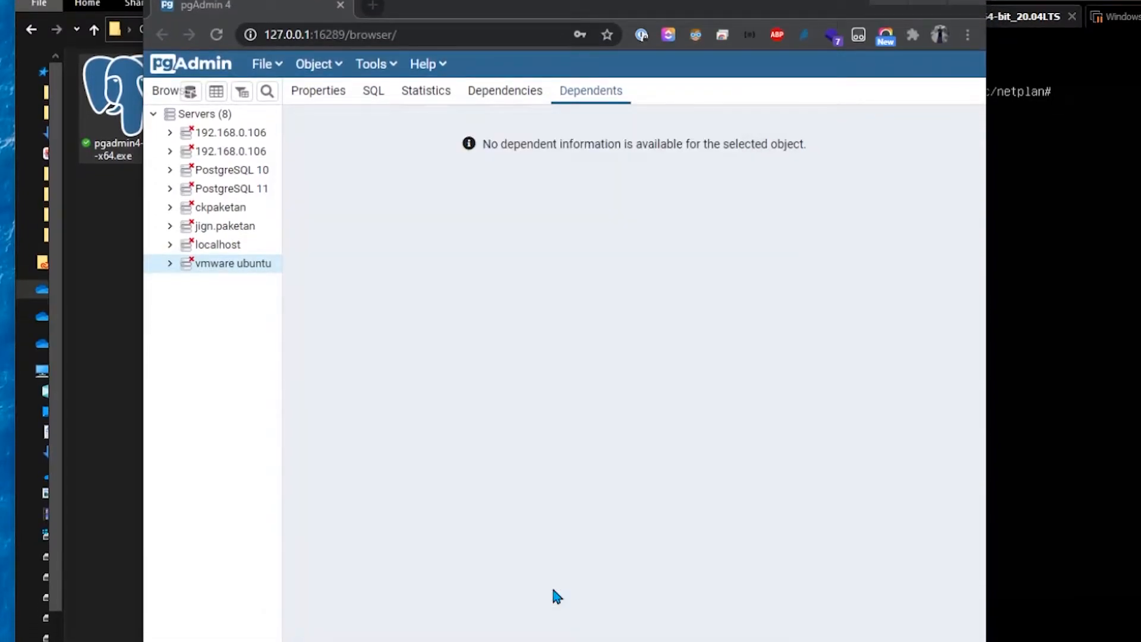
- Connect to the vmware ubuntu server by entering the database user's password
right_click(206, 272)
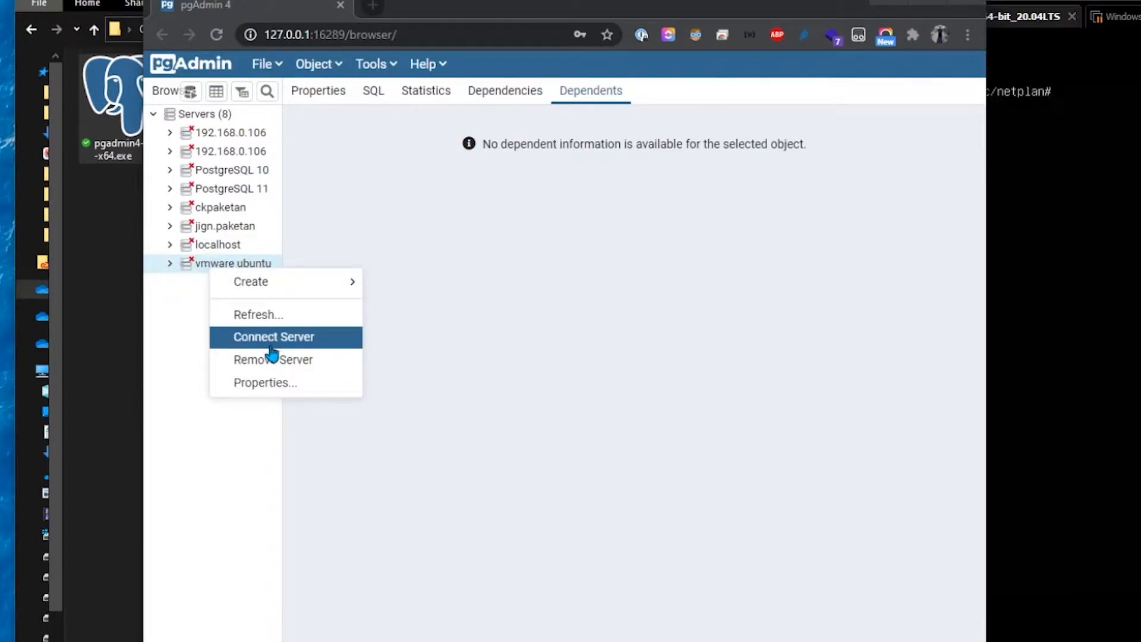
left_click(153, 292)
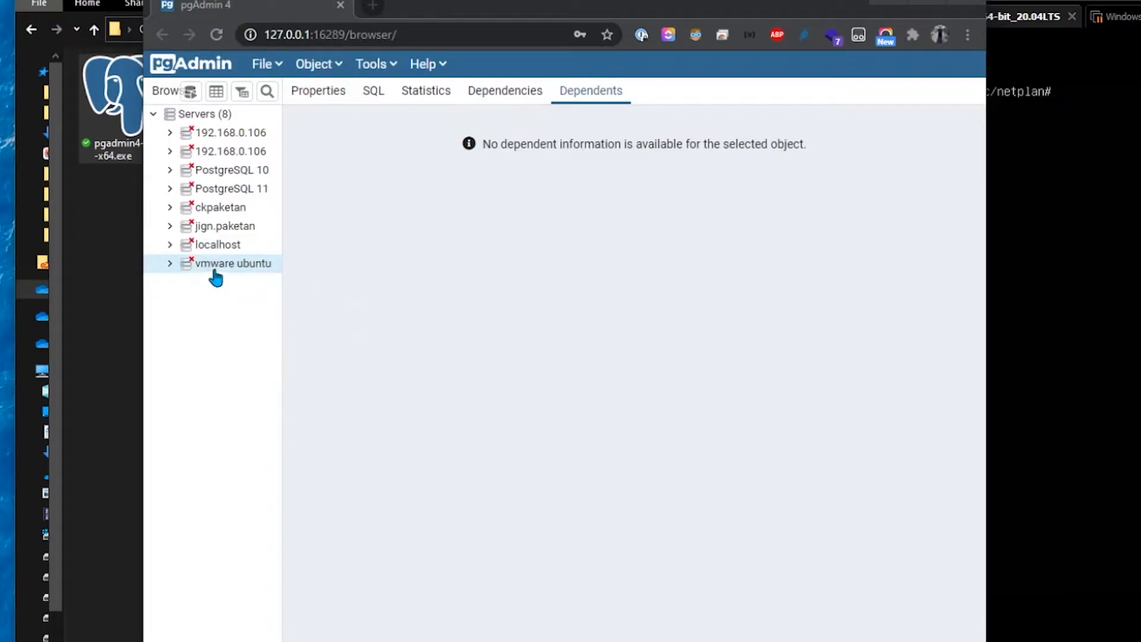
double_click(213, 268)
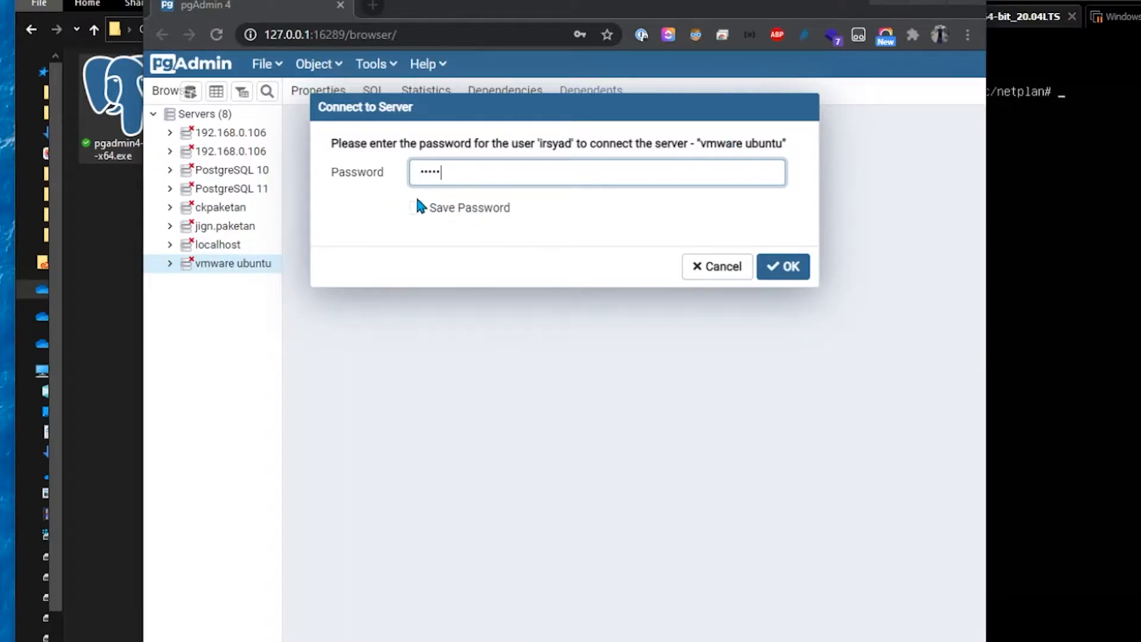
left_click(783, 266)
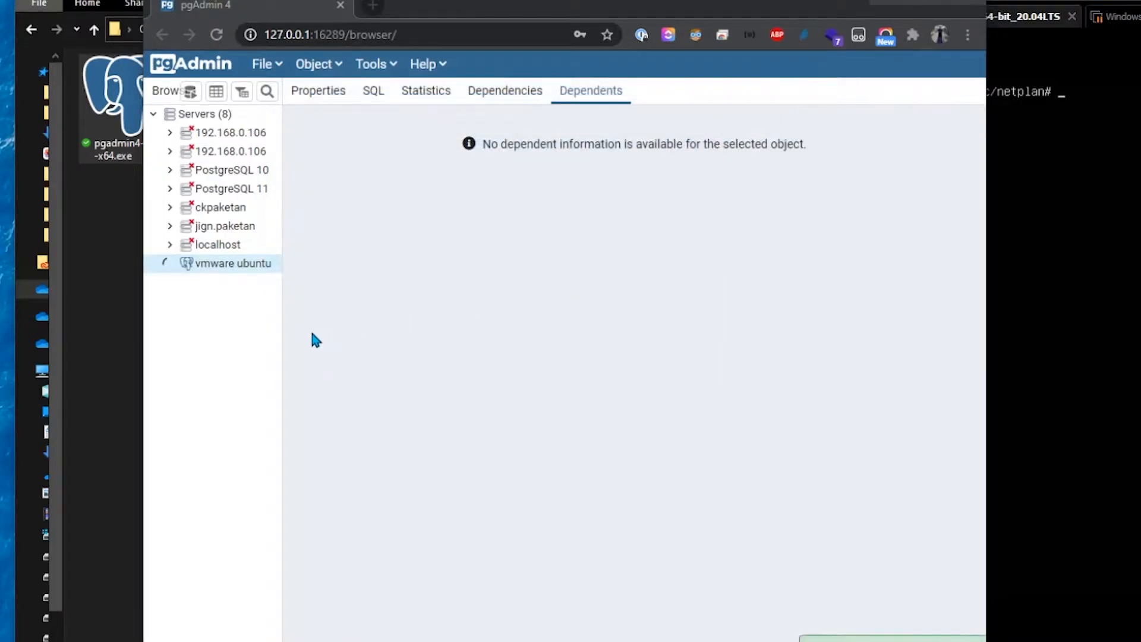
left_click(607, 60)
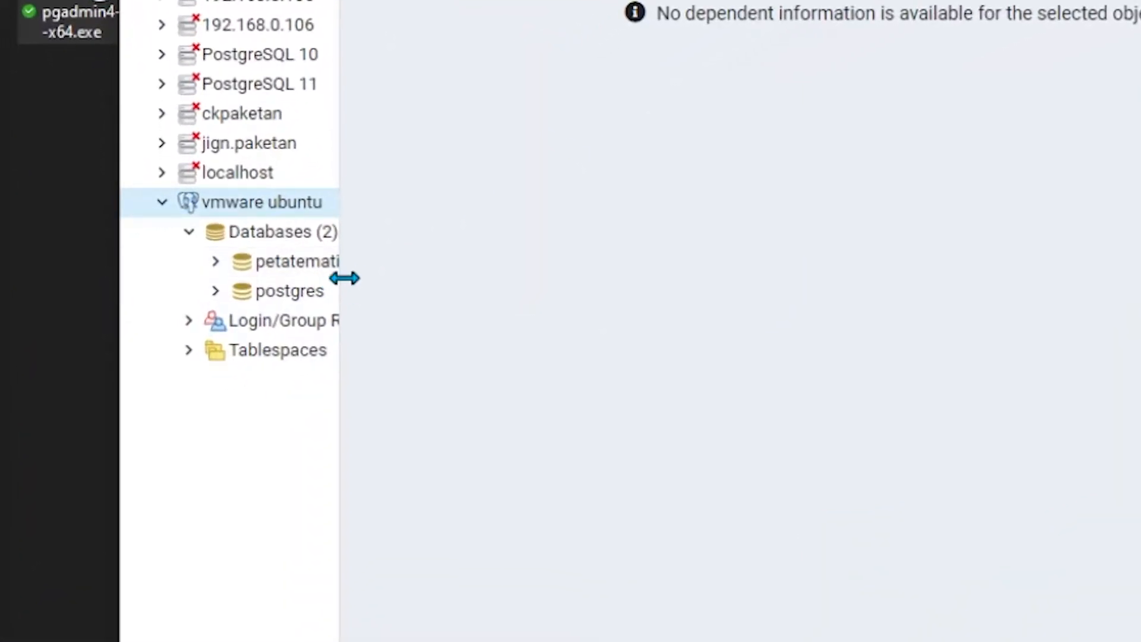
- Widen the object tree, expand the petatematik database and examine its postgis extension and public schema
left_click_drag(344, 275, 519, 295)
left_click(224, 256)
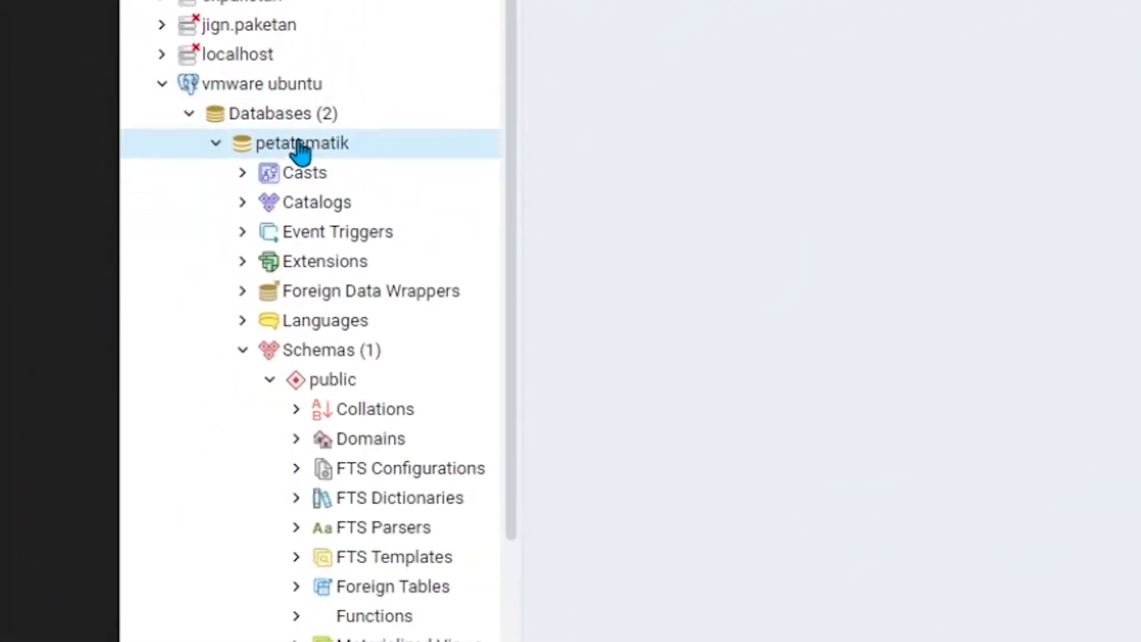
left_click(243, 351)
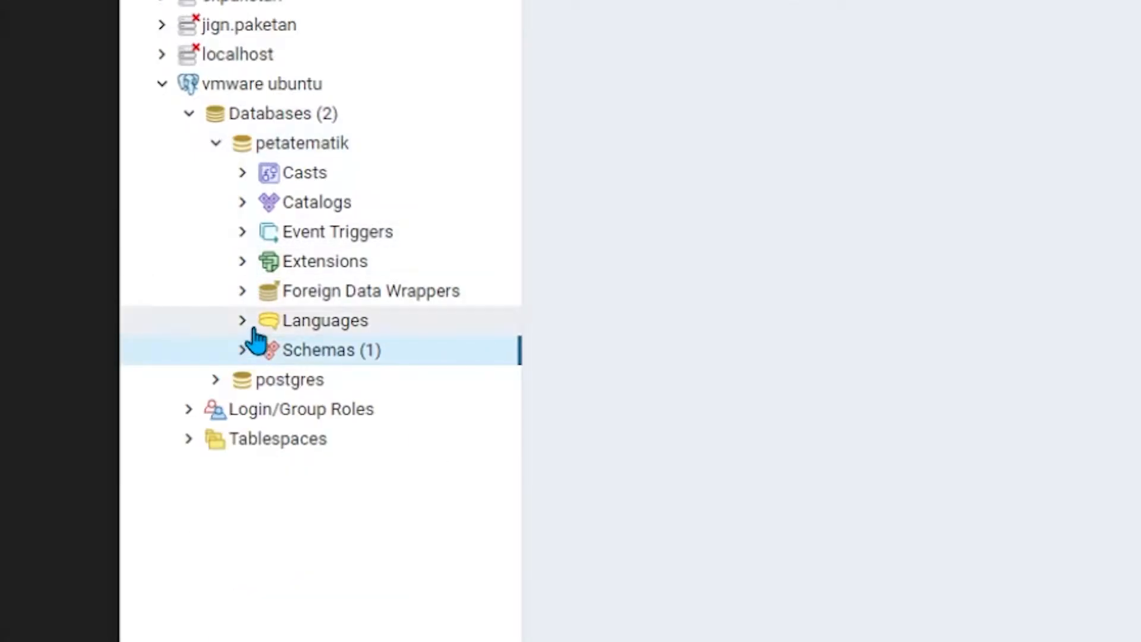
left_click(243, 263)
left_click(350, 332)
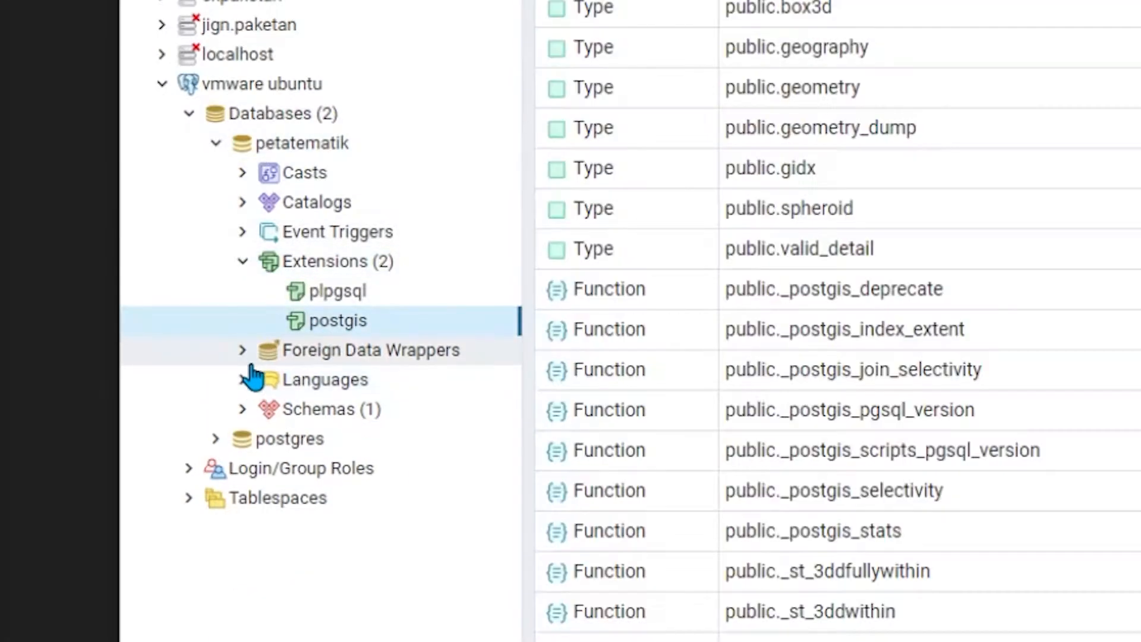
left_click(243, 394)
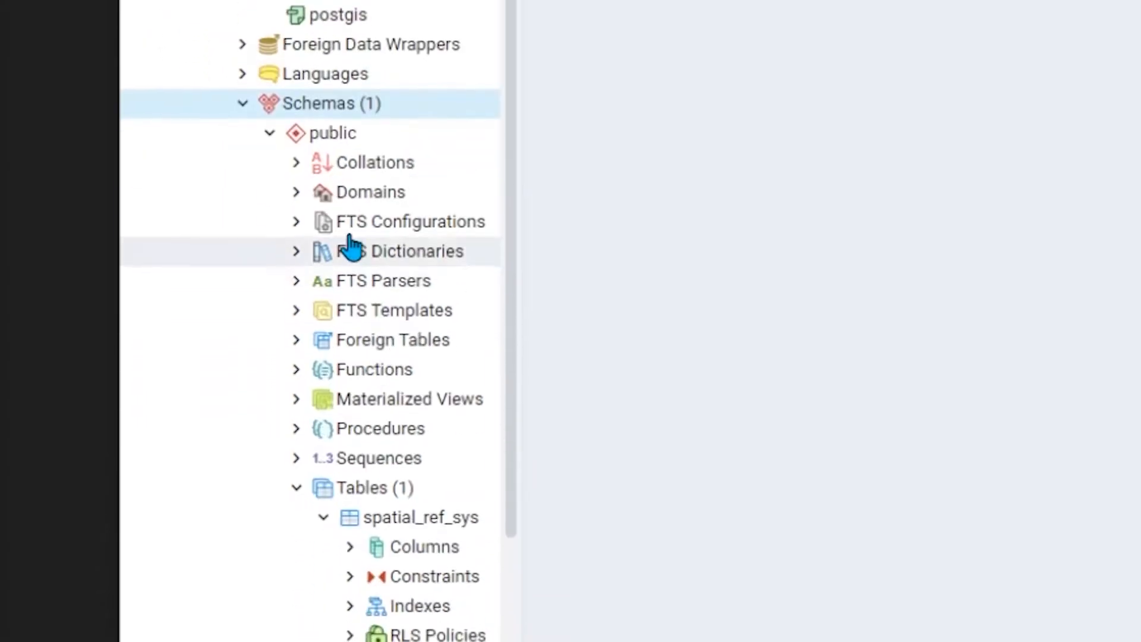
- Display the first 100 rows of the spatial_ref_sys table in the petatematik database's public schema
left_click(267, 119)
left_click(267, 119)
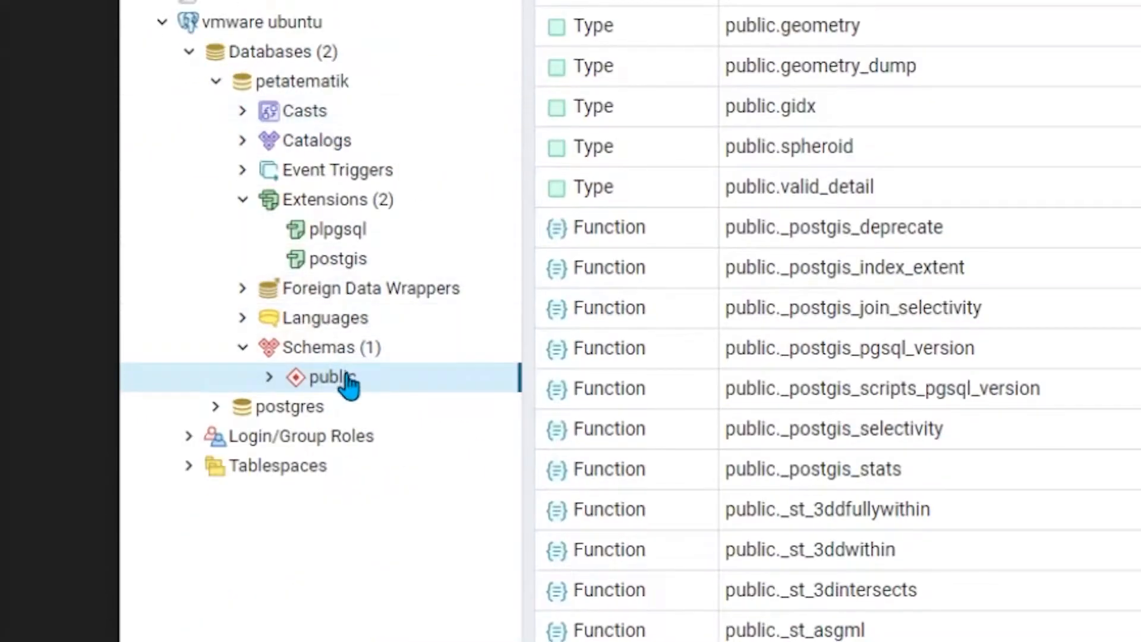
left_click(267, 383)
scroll(321, 345, "down", 5)
left_click(398, 361)
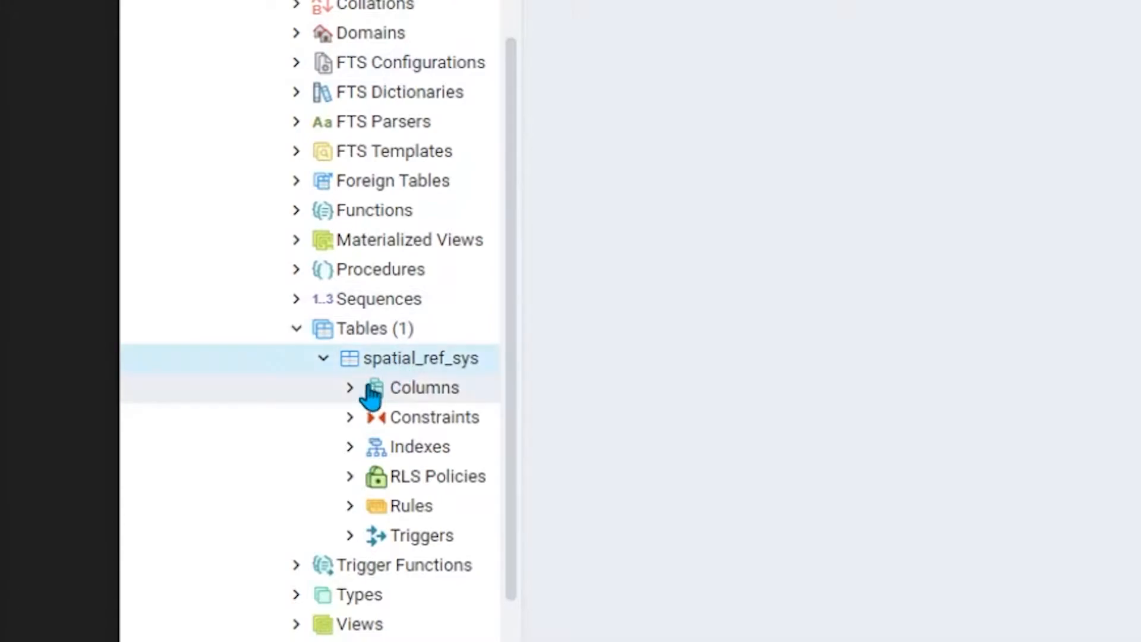
right_click(429, 390)
right_click(426, 360)
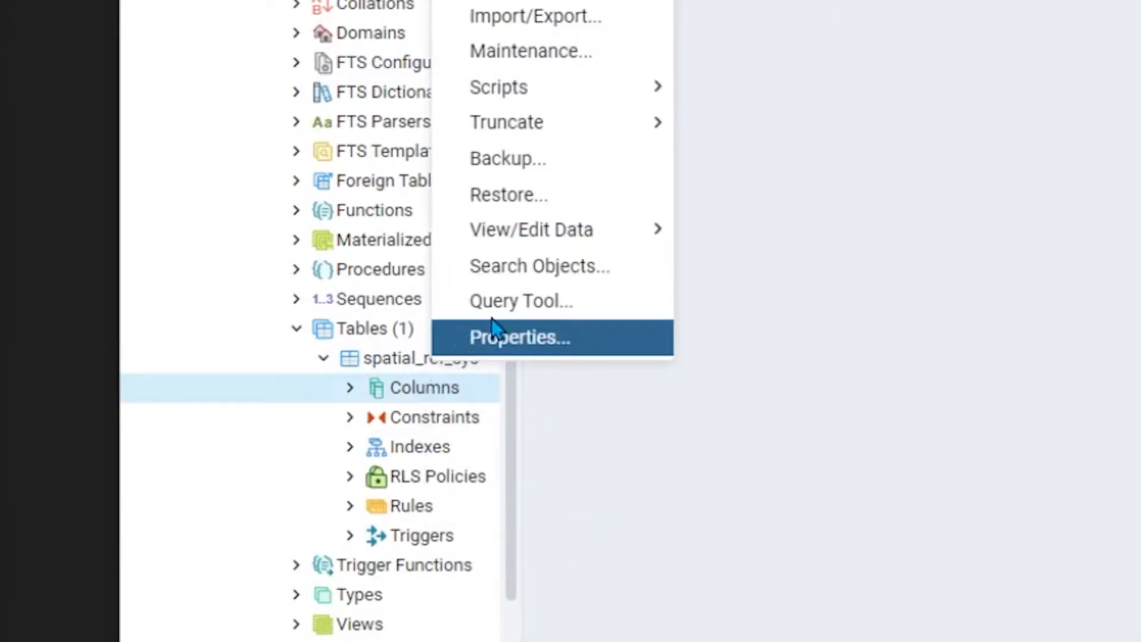
mouse_move(624, 230)
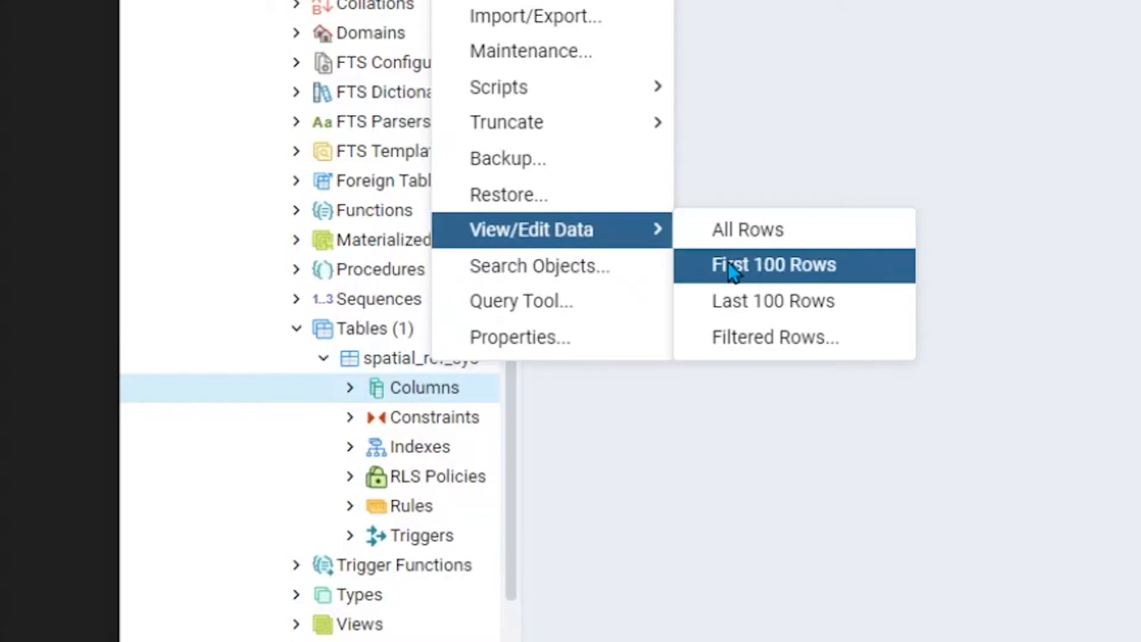
left_click(761, 265)
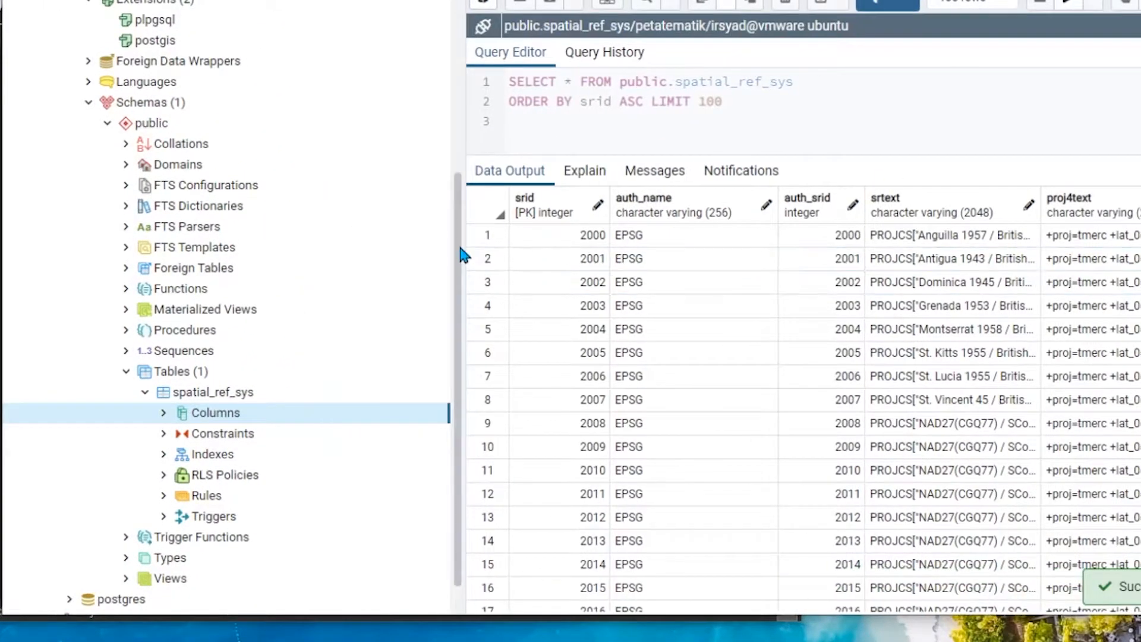
- Narrow the object tree, examine the spatial_ref_sys rows through to the last one, and locate the postgis extension
left_click_drag(461, 244, 279, 259)
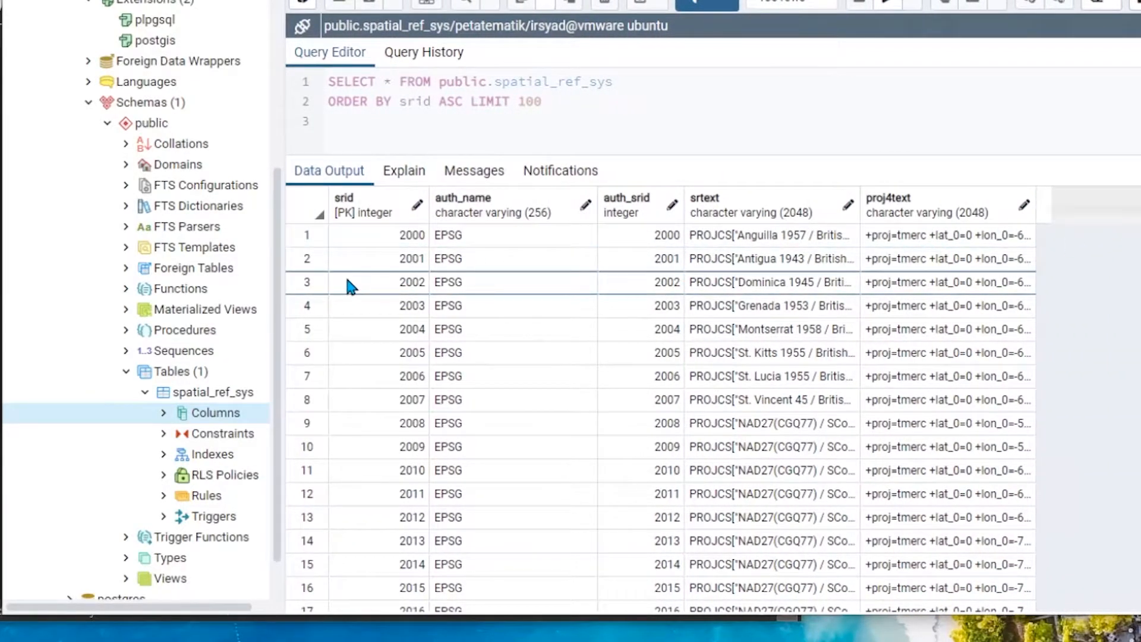
scroll(347, 284, "down", 4)
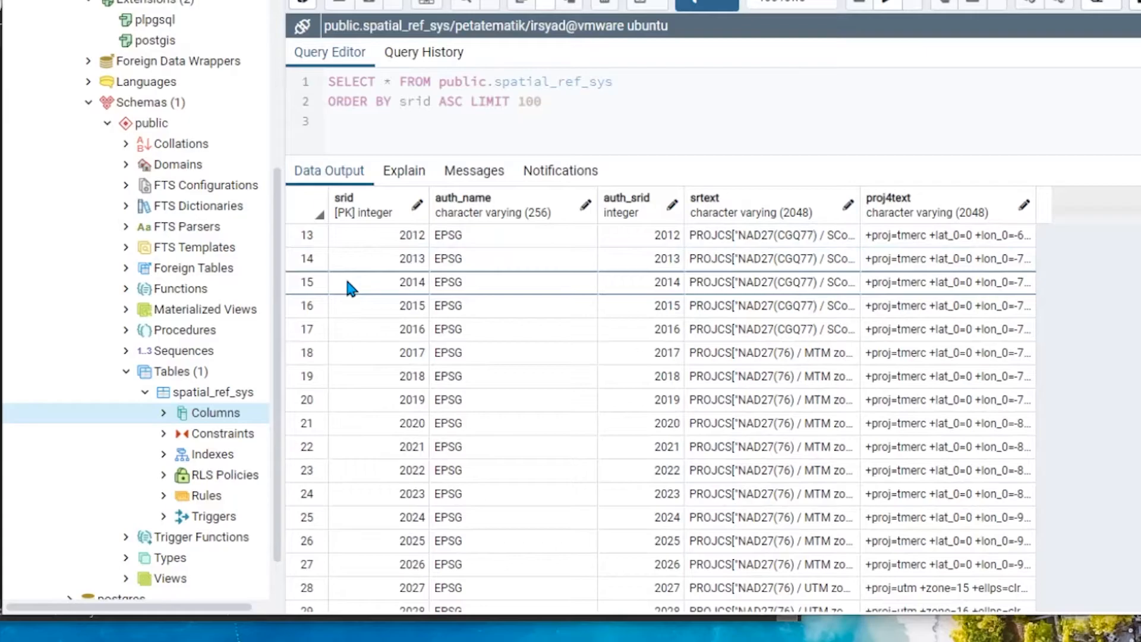
scroll(348, 286, "down", 5)
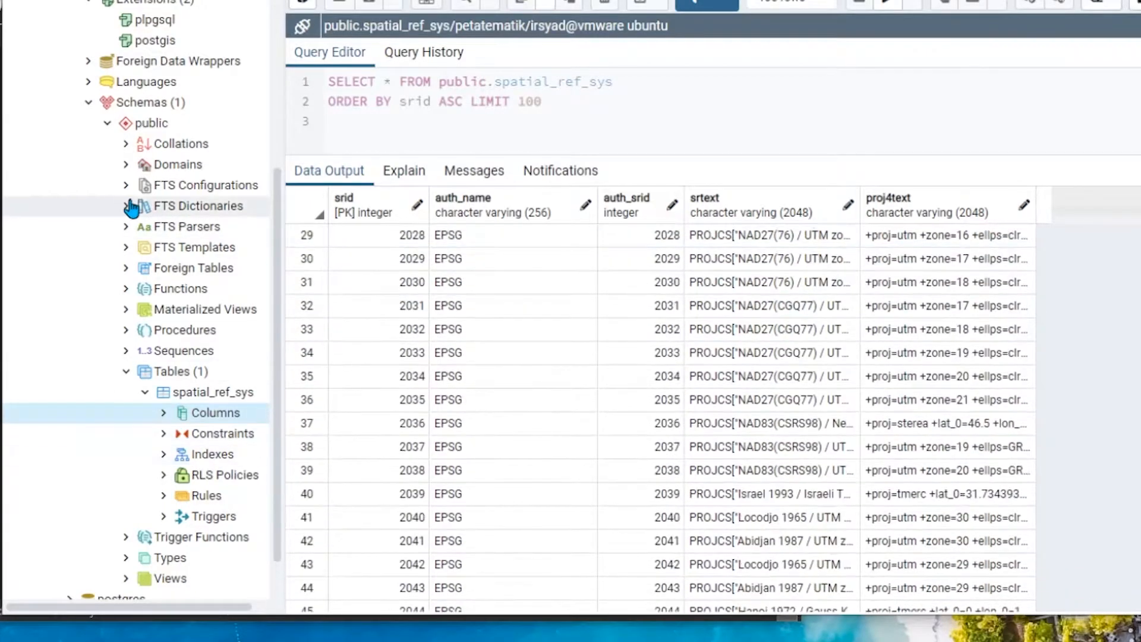
scroll(230, 190, "up", 5)
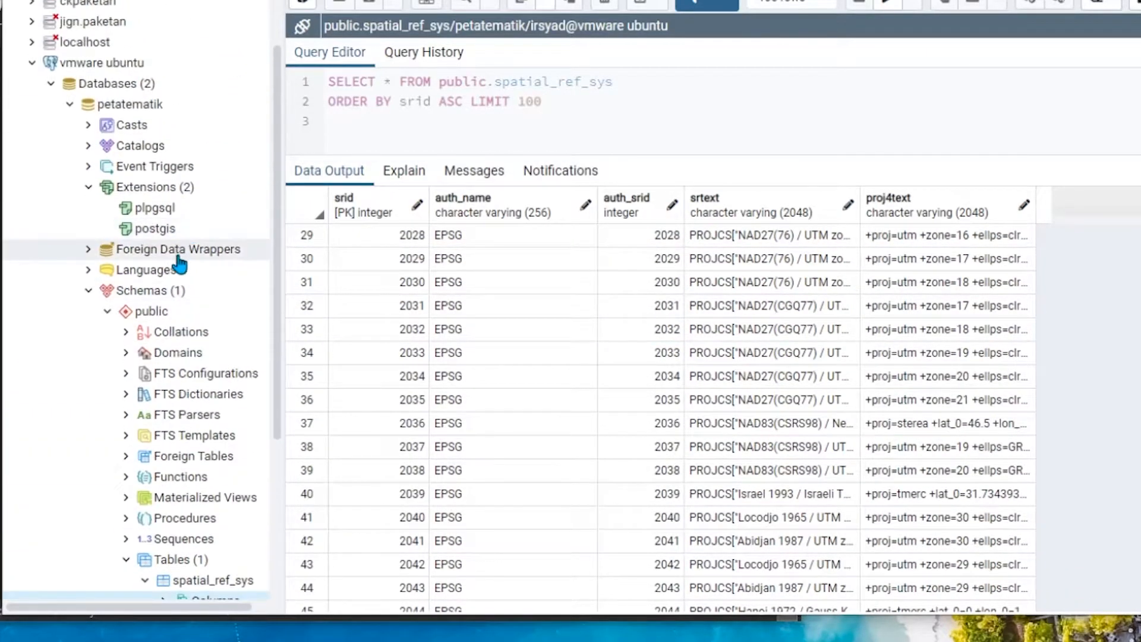
left_click(153, 229)
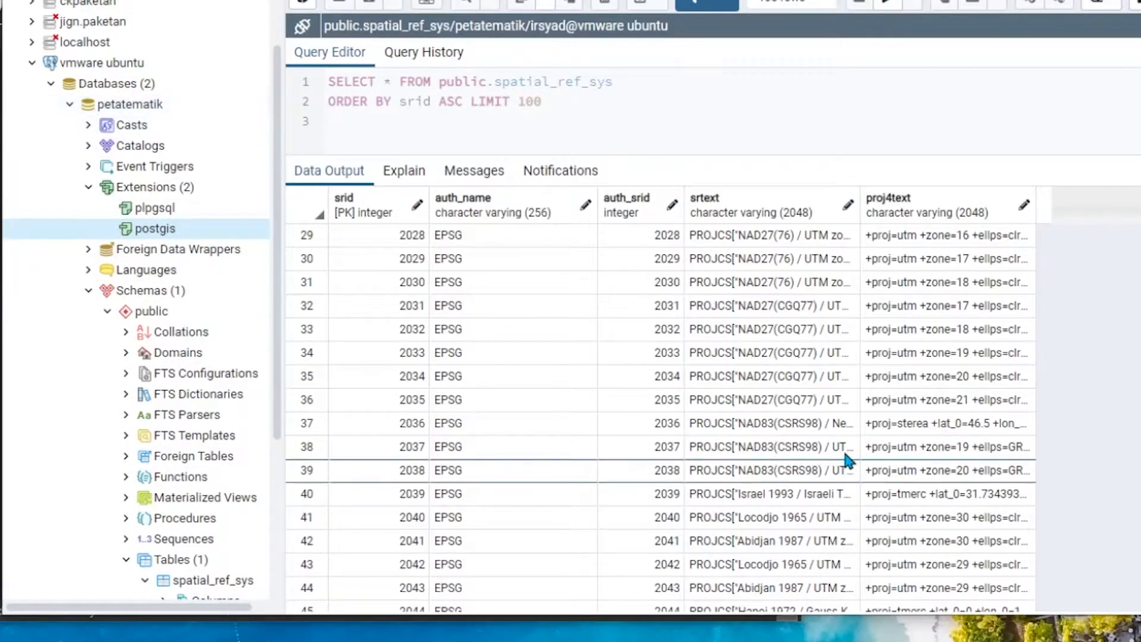
scroll(731, 377, "down", 17)
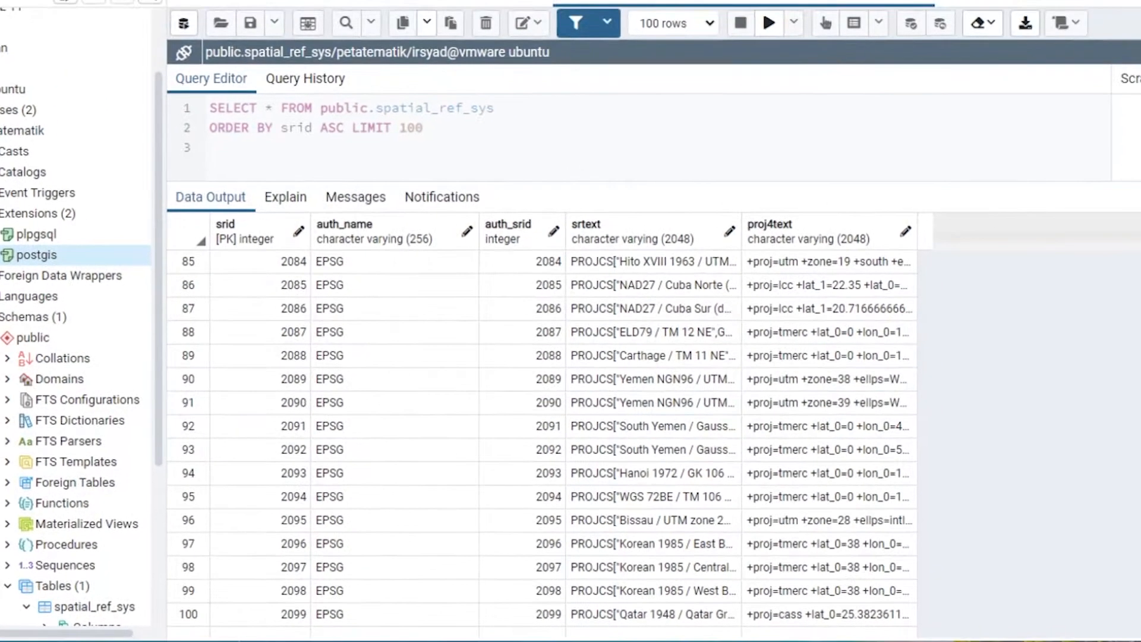
- Make the pgAdmin window narrower, widen its object tree and select the petatematik database
left_click_drag(1140, 641, 896, 641)
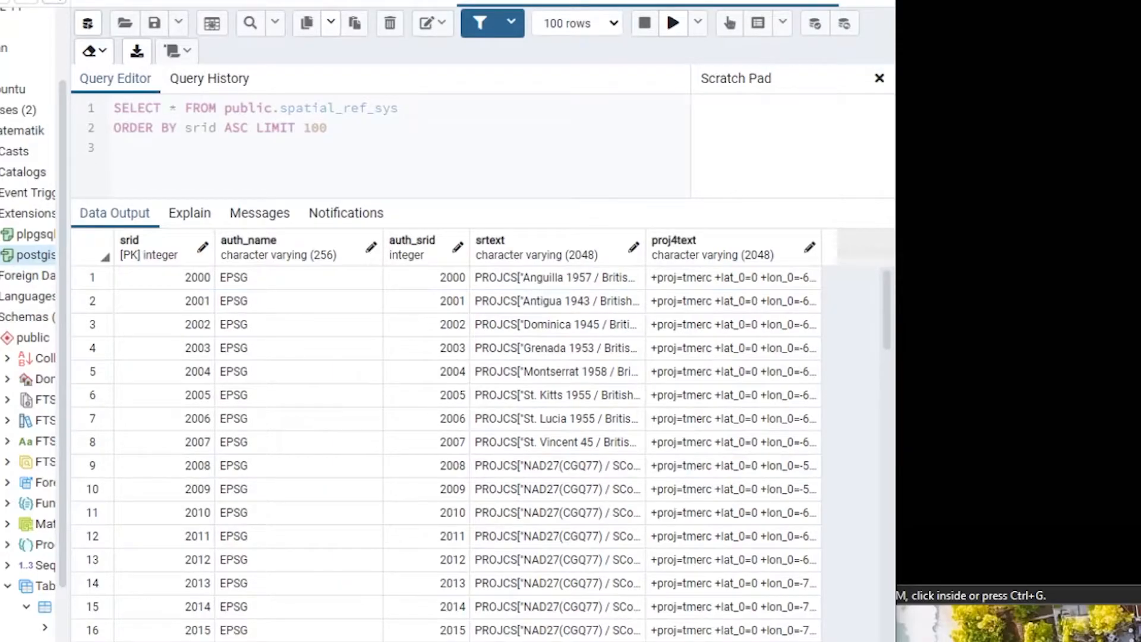
left_click_drag(70, 229, 295, 238)
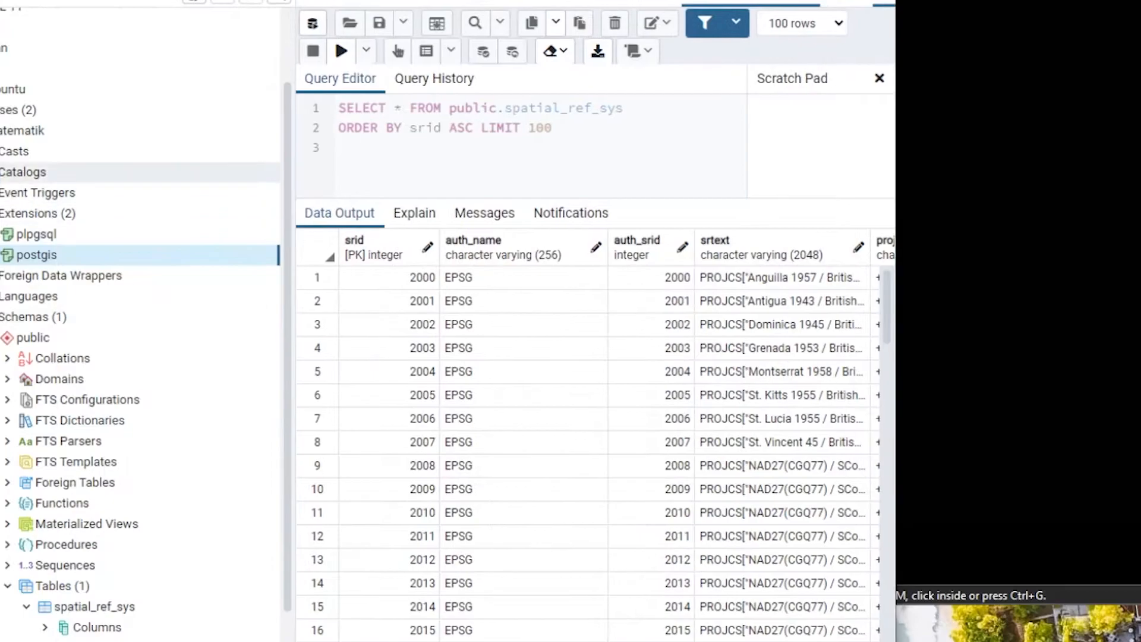
left_click(2, 136)
- Examine the tutorialgis_jalanbandung shapefile set in the Tutorial GIS Service folder, singling out the .shp file, and minimize the folder window
left_click(485, 51)
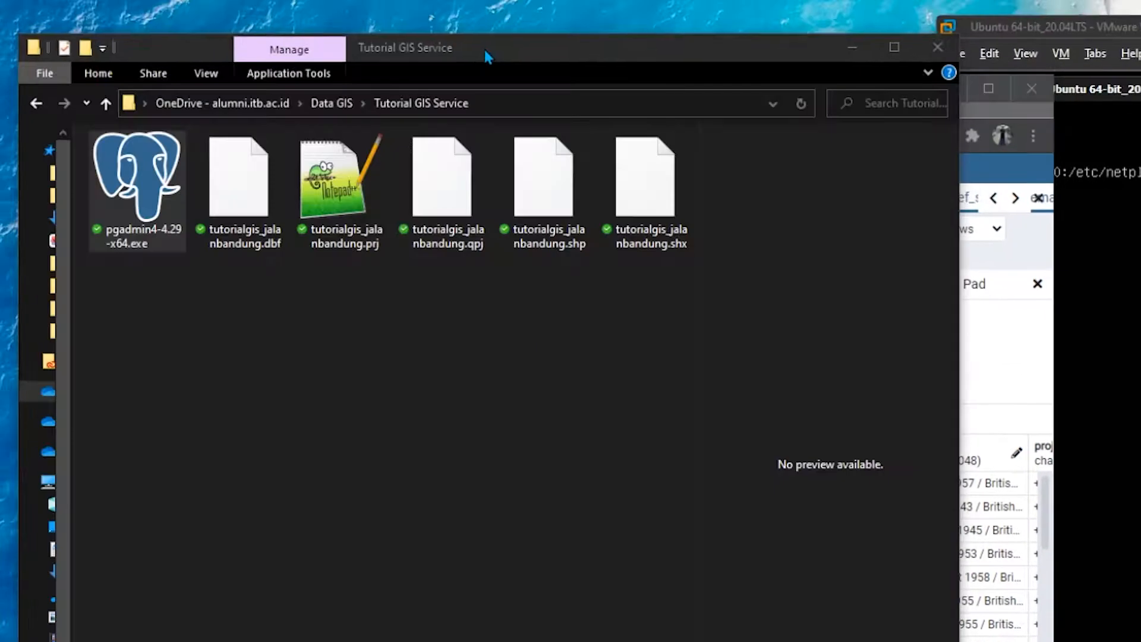
left_click_drag(227, 277, 686, 183)
left_click(583, 401)
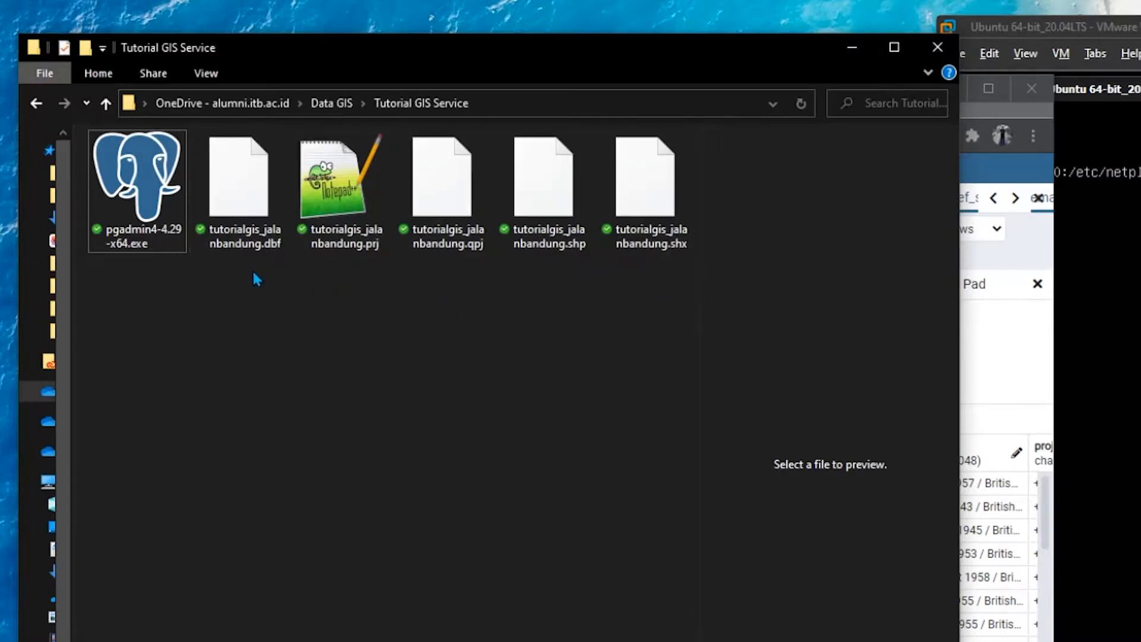
left_click(548, 178)
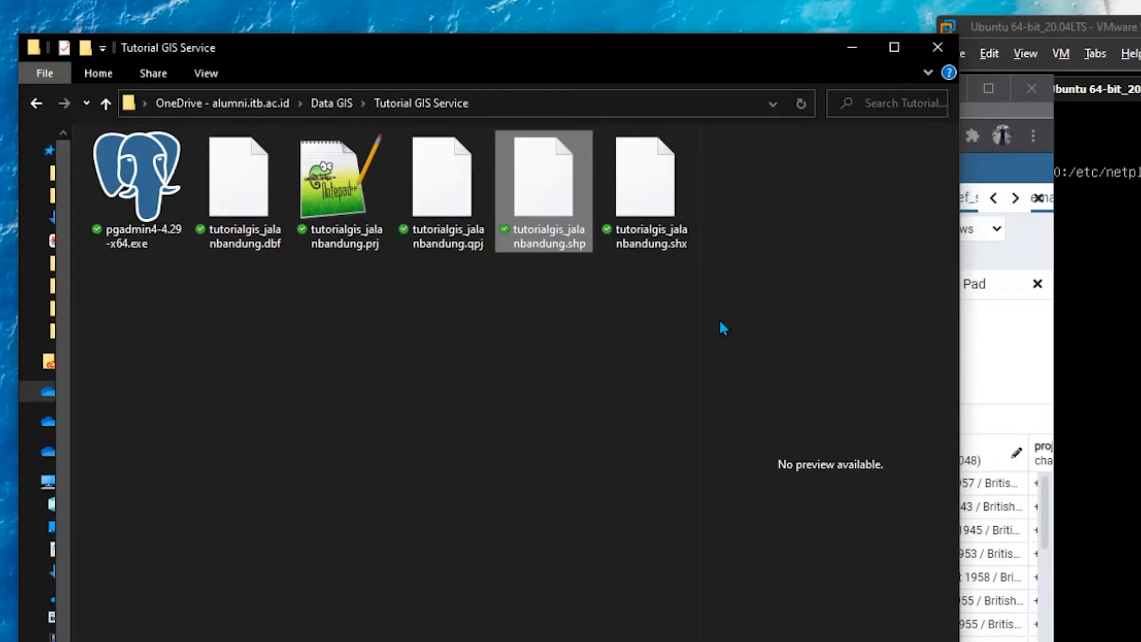
left_click(852, 47)
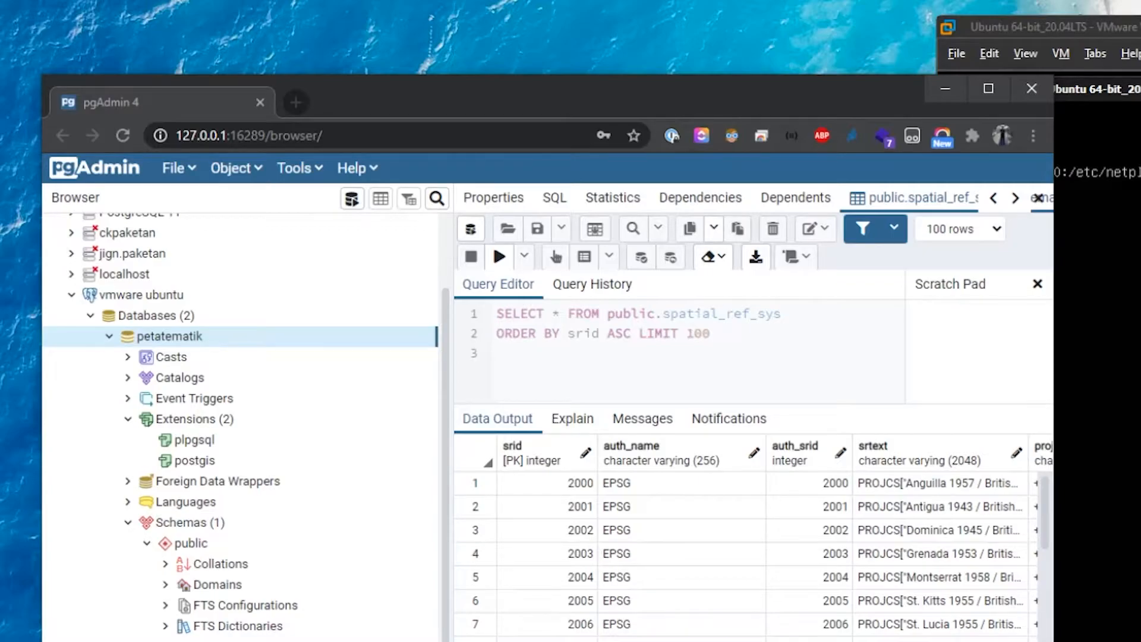
- Find and launch QGIS Desktop 3.10.6
key("super")
type("qgi")
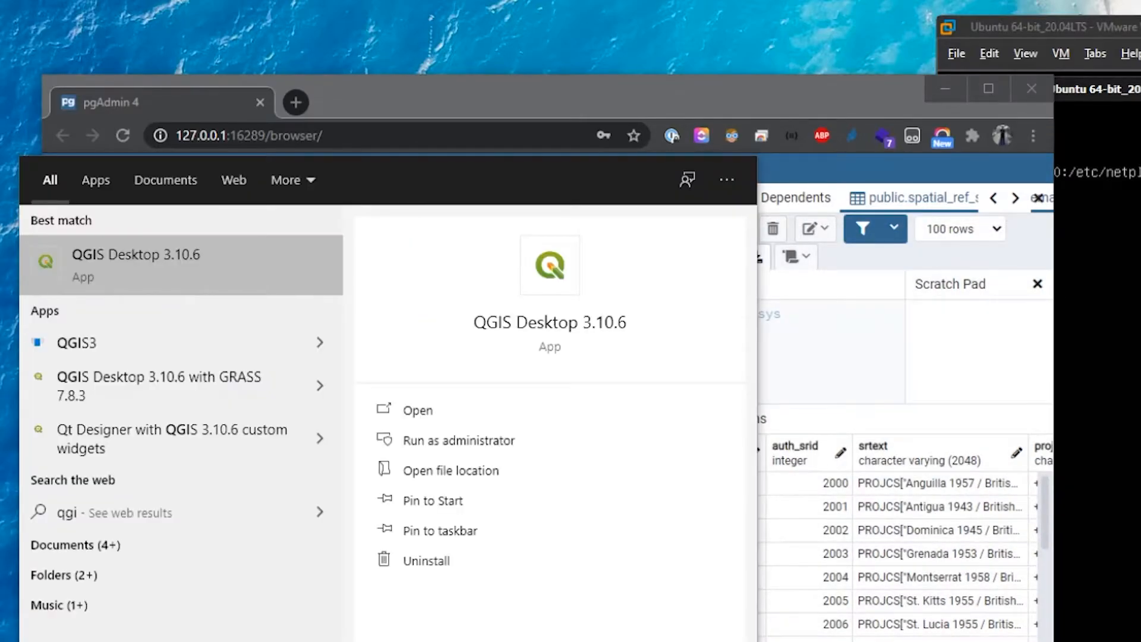
left_click(120, 257)
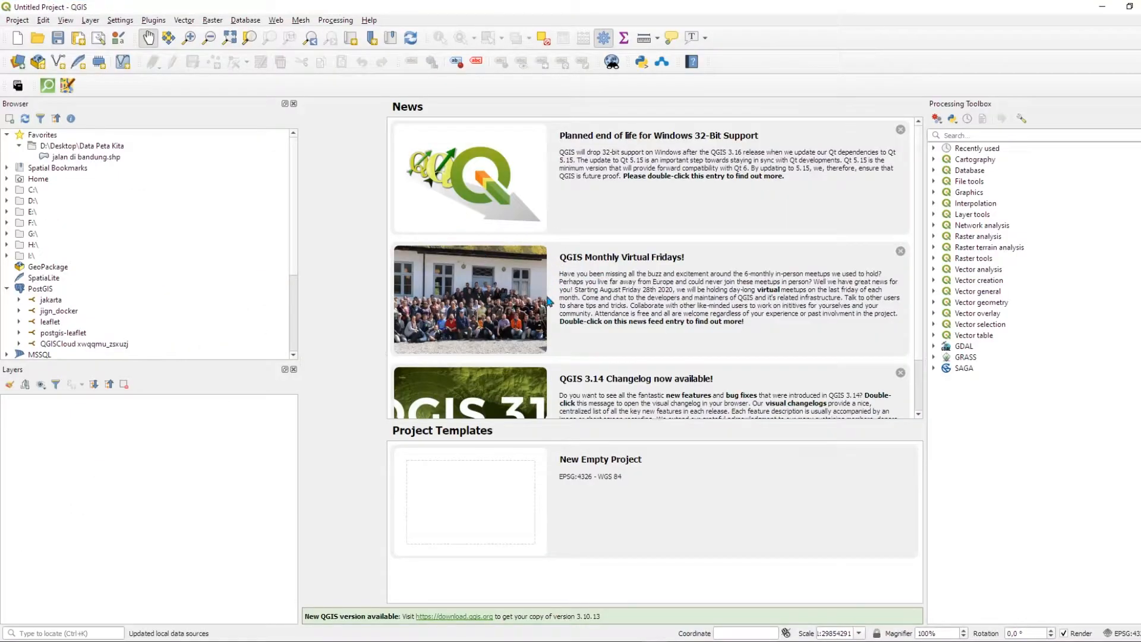
- Collapse the PostGIS connections, expand XYZ Tiles and inspect the URL in the OpenStreetMap connection details
left_click(7, 288)
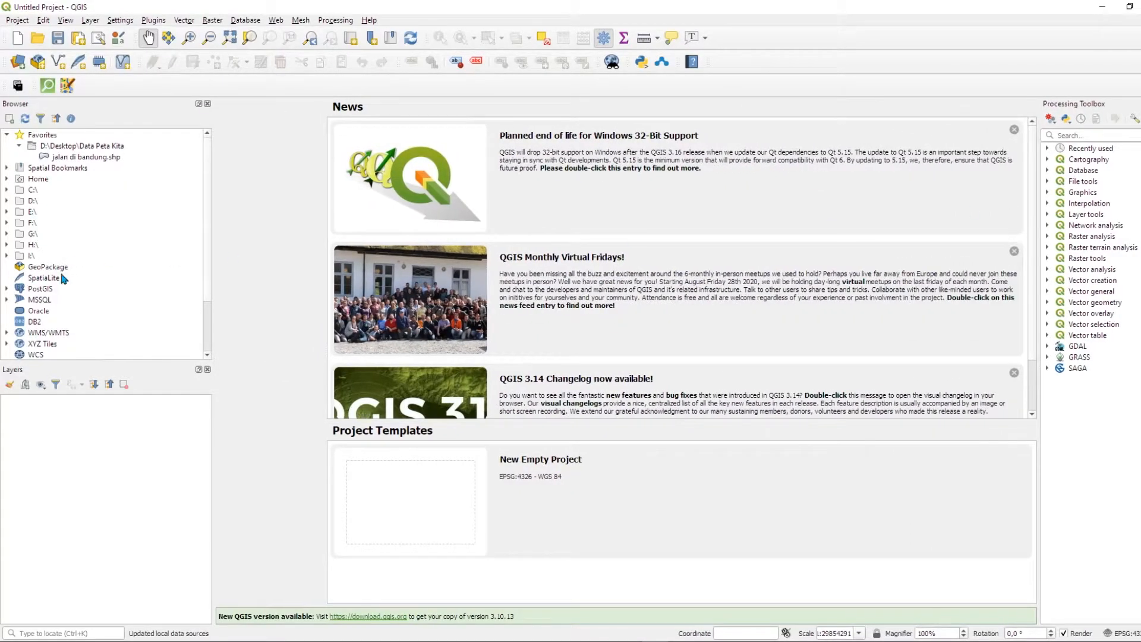
scroll(51, 279, "down", 2)
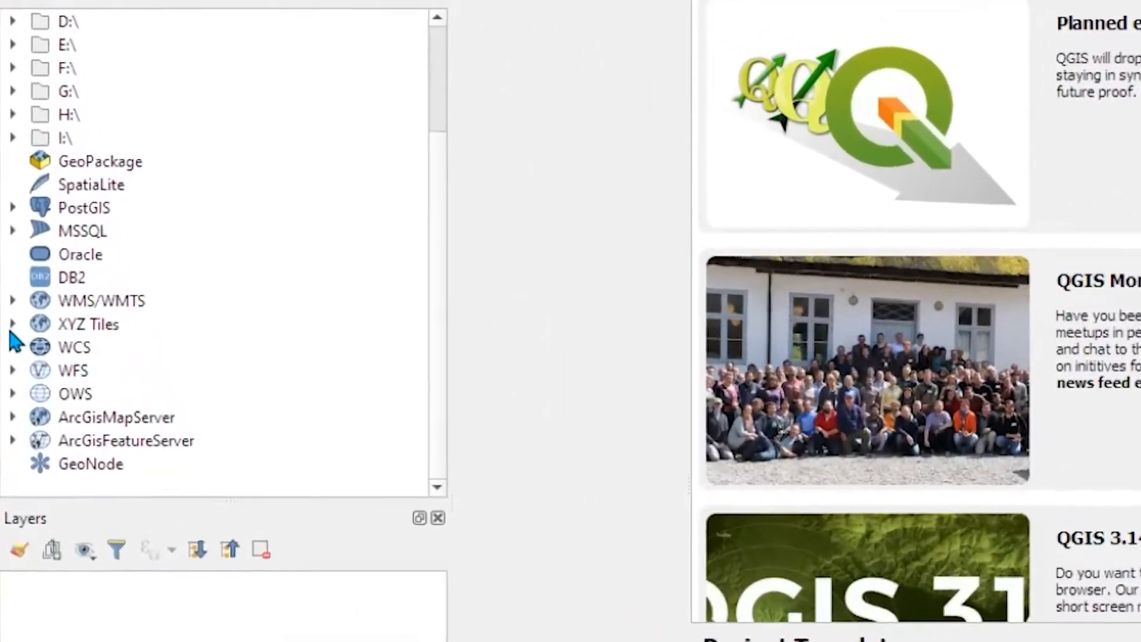
left_click(13, 322)
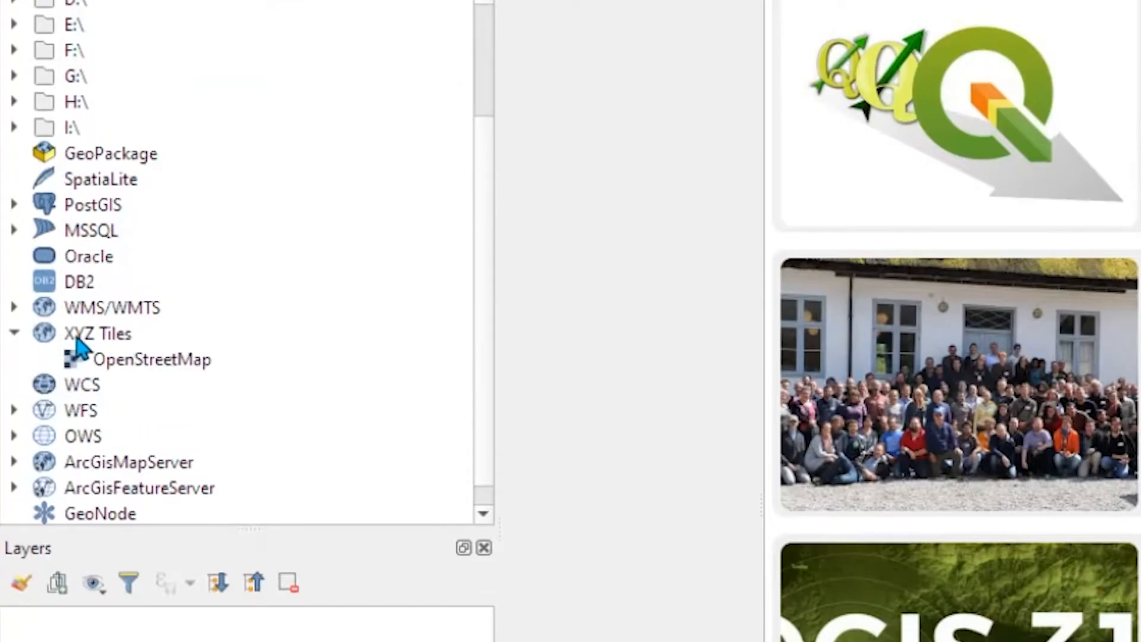
left_click(140, 366)
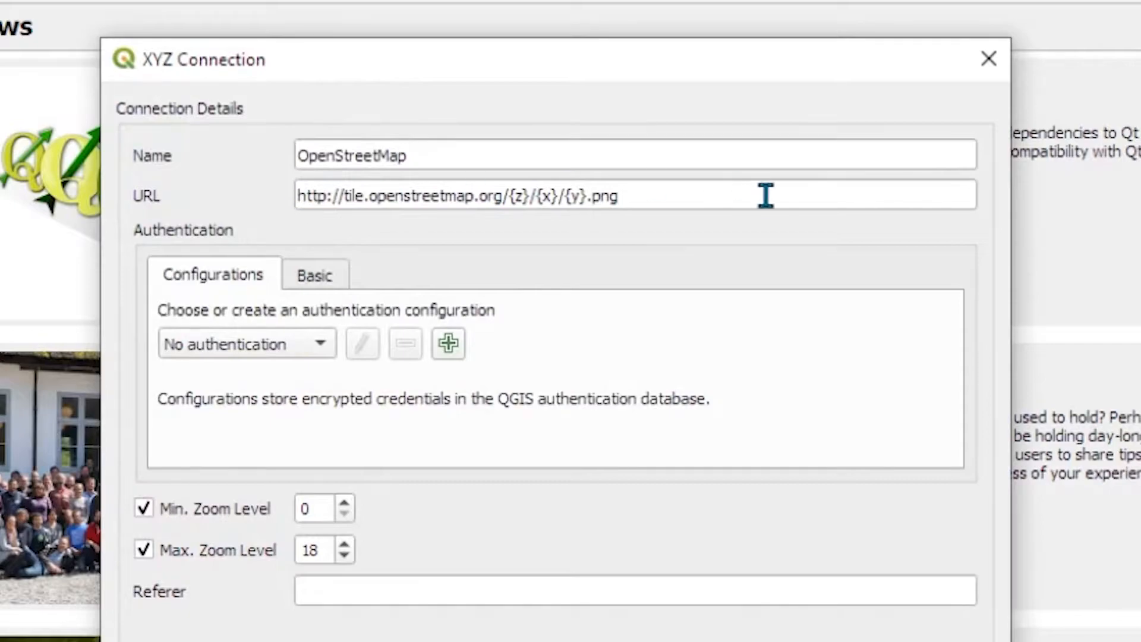
left_click(766, 196)
key("ctrl+a")
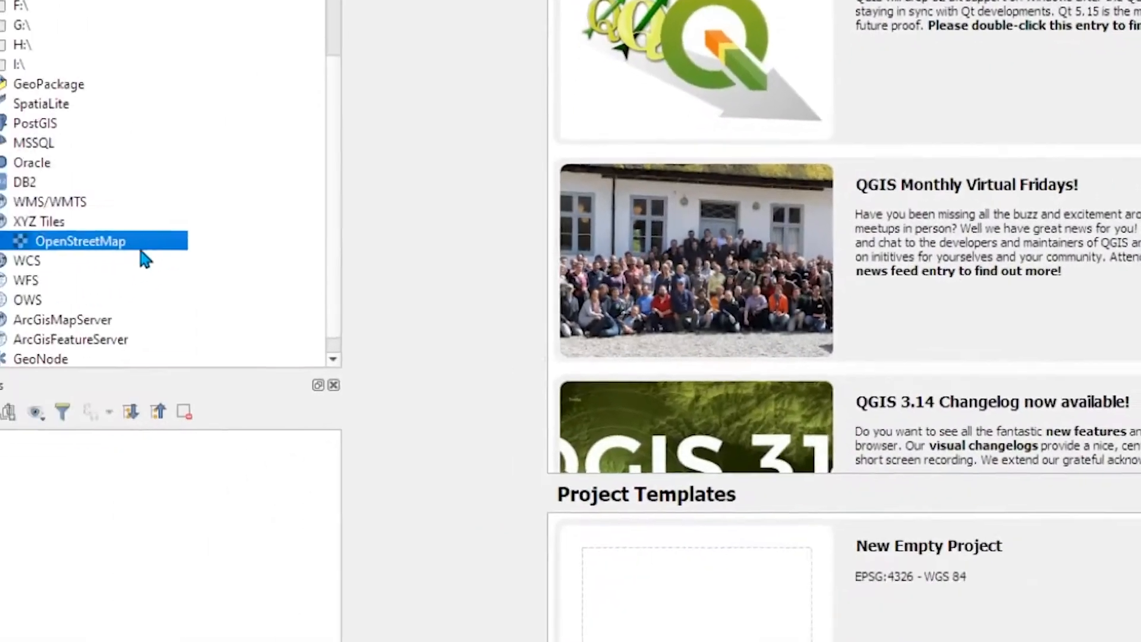
- Add the OpenStreetMap XYZ tiles to the project as a layer and bring Java into view
left_click_drag(141, 250, 173, 506)
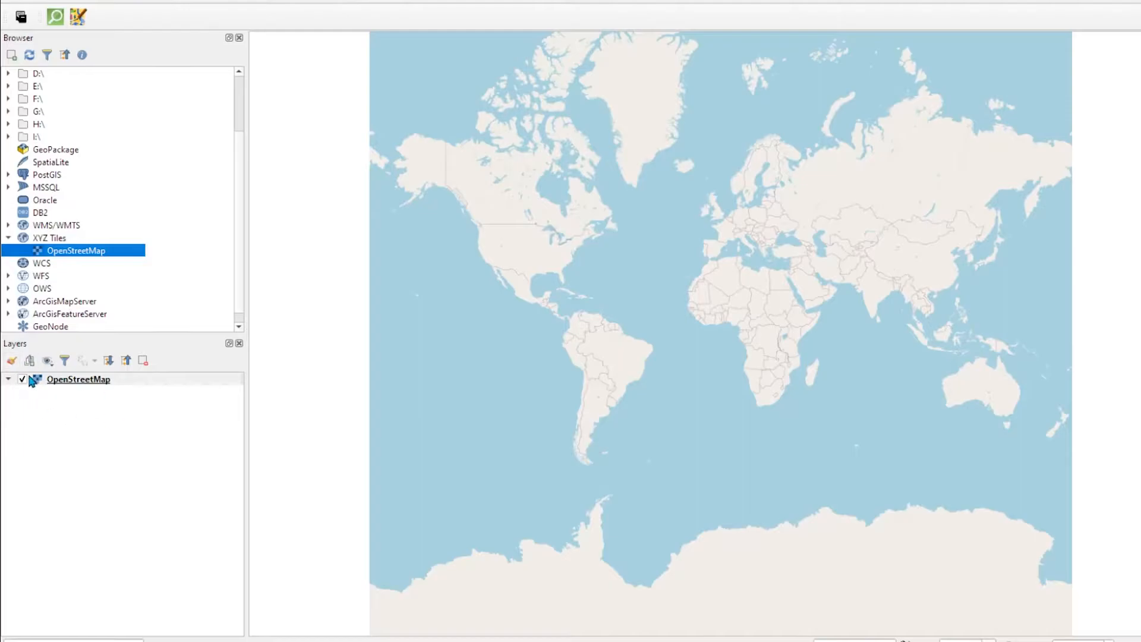
left_click_drag(916, 338, 723, 340)
scroll(752, 343, "up", 5)
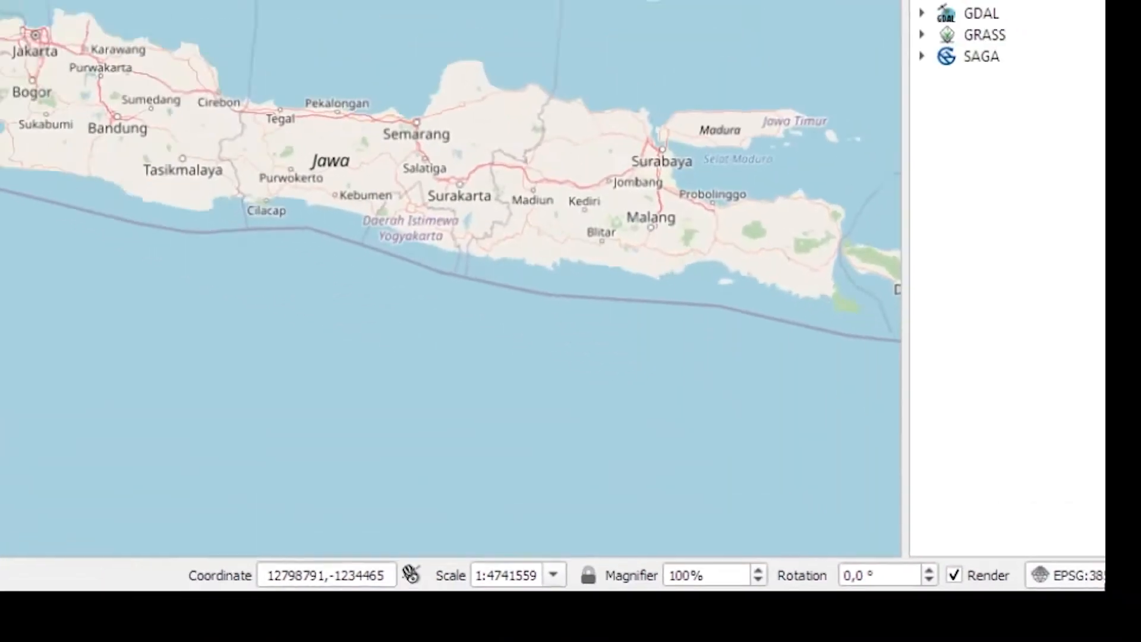
- Check the project's coordinate reference system and close the project properties without making changes
left_click(1023, 485)
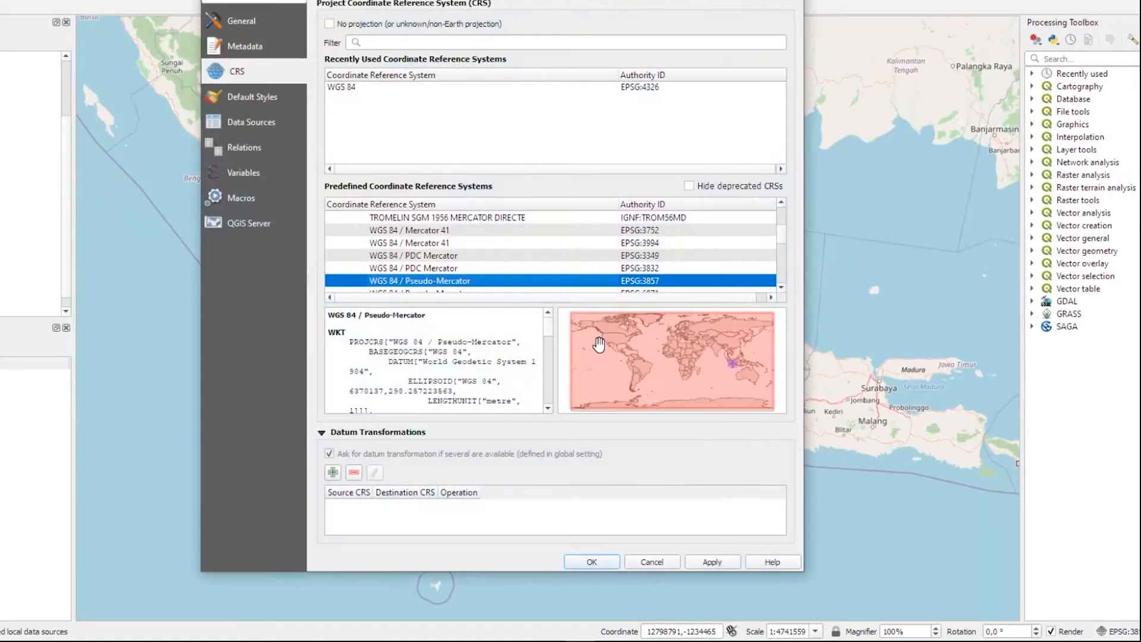
left_click(652, 563)
scroll(504, 340, "up", 3)
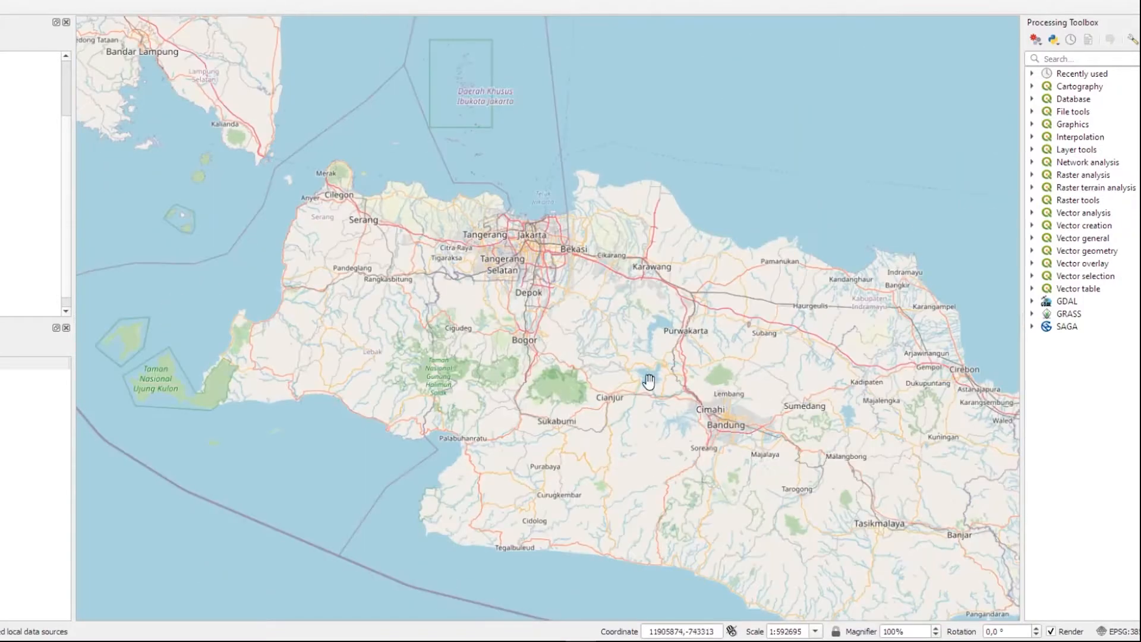
- Browse the predefined coordinate reference systems and set the project CRS to WGS 84 (EPSG:4326)
left_click(1116, 631)
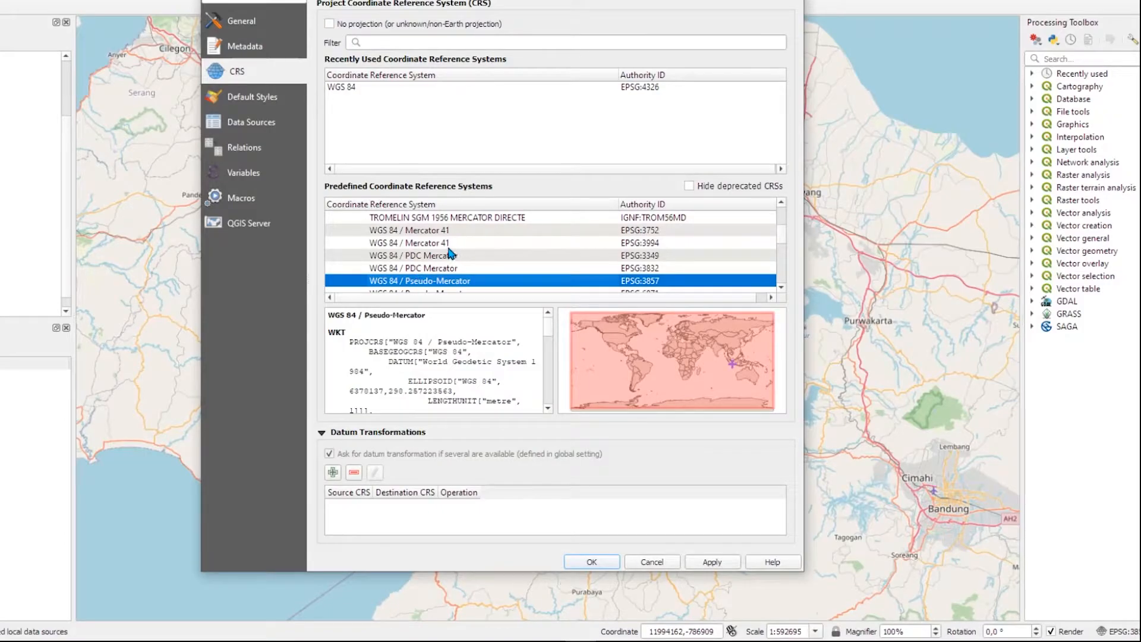
scroll(446, 254, "down", 1)
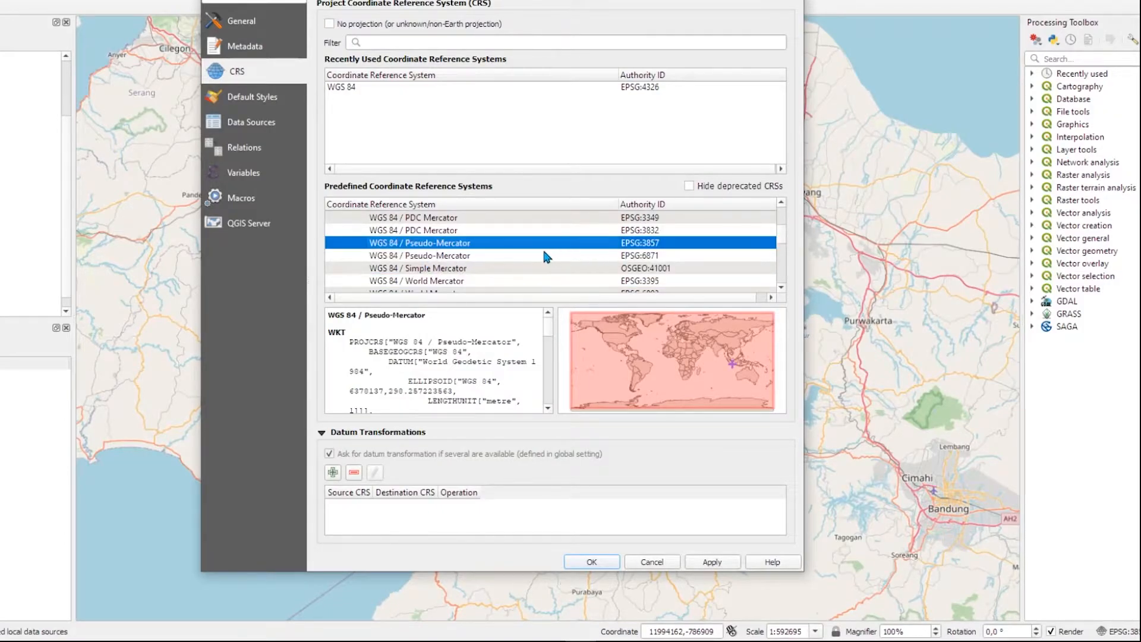
scroll(538, 256, "down", 2)
scroll(514, 256, "up", 4)
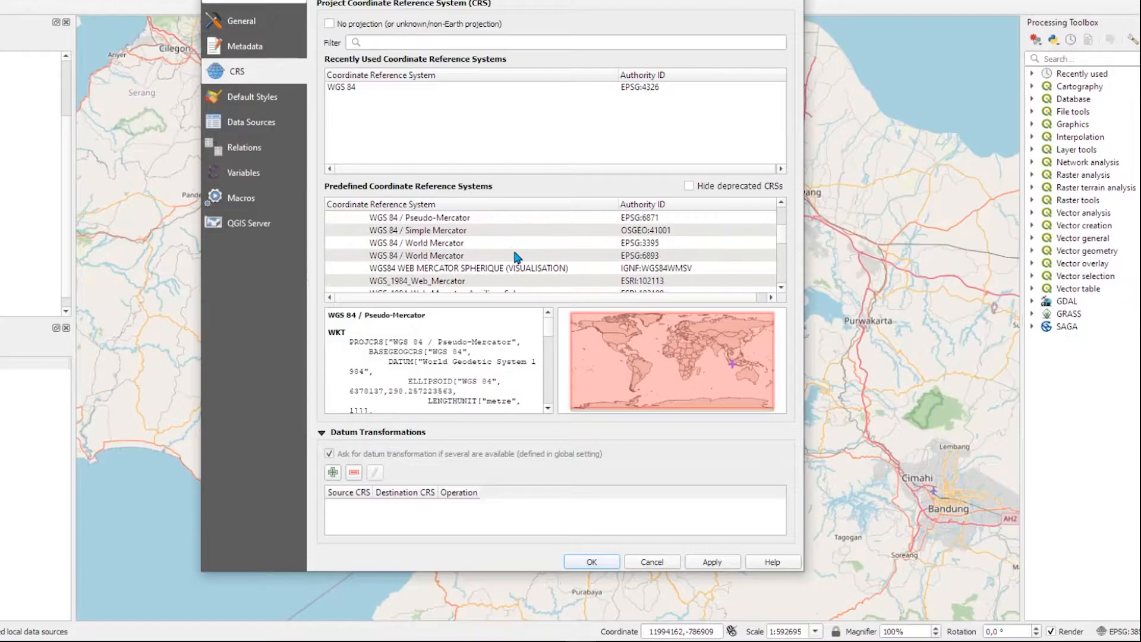
scroll(508, 245, "up", 3)
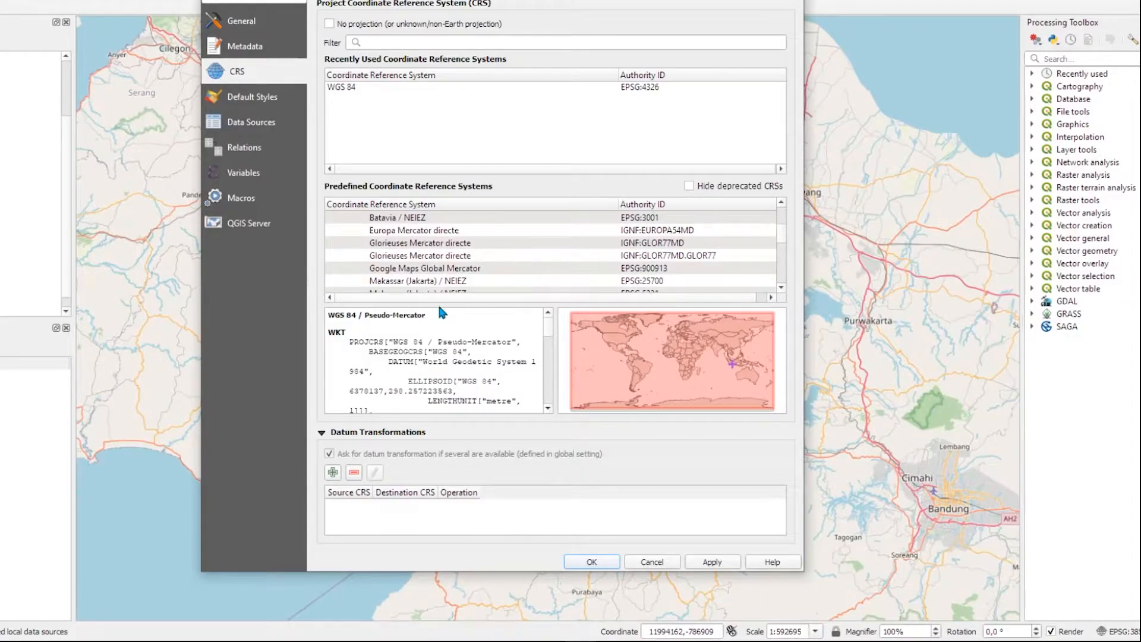
left_click(343, 91)
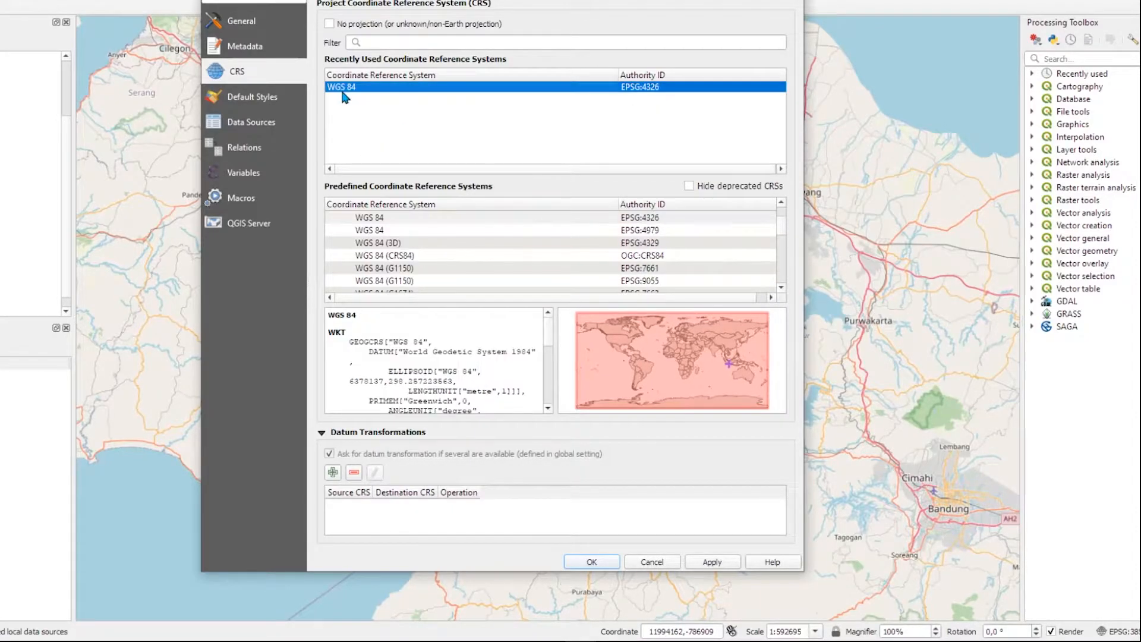
left_click(713, 562)
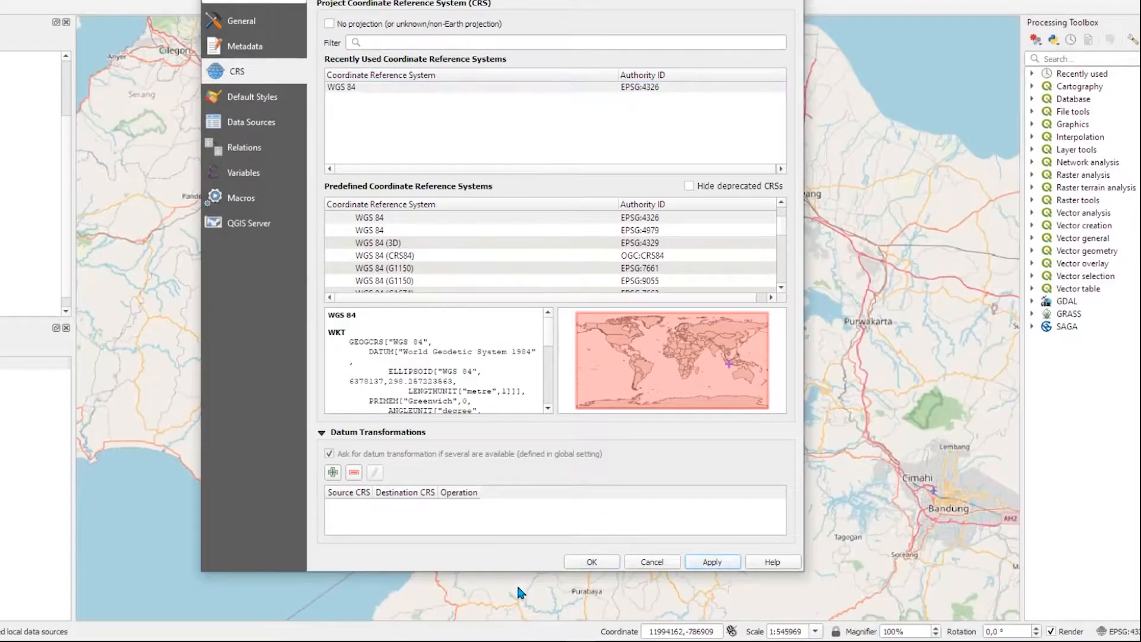
left_click(603, 566)
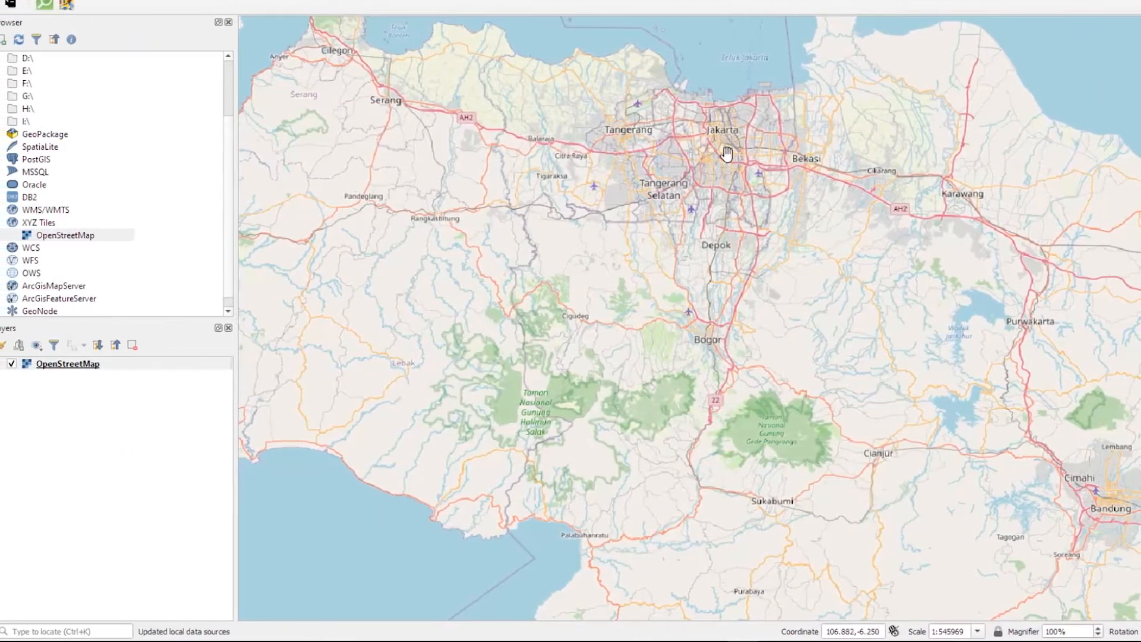
- Bring the Bandung and Cimahi area into close view on the OpenStreetMap base map
left_click_drag(710, 432, 431, 383)
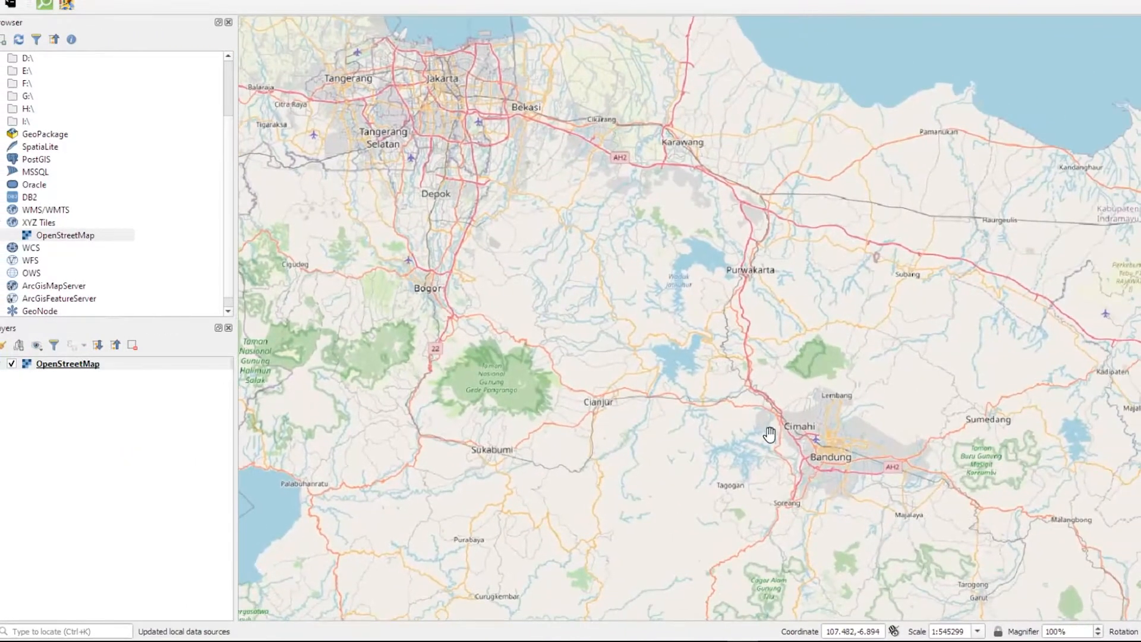
left_click_drag(847, 455, 660, 395)
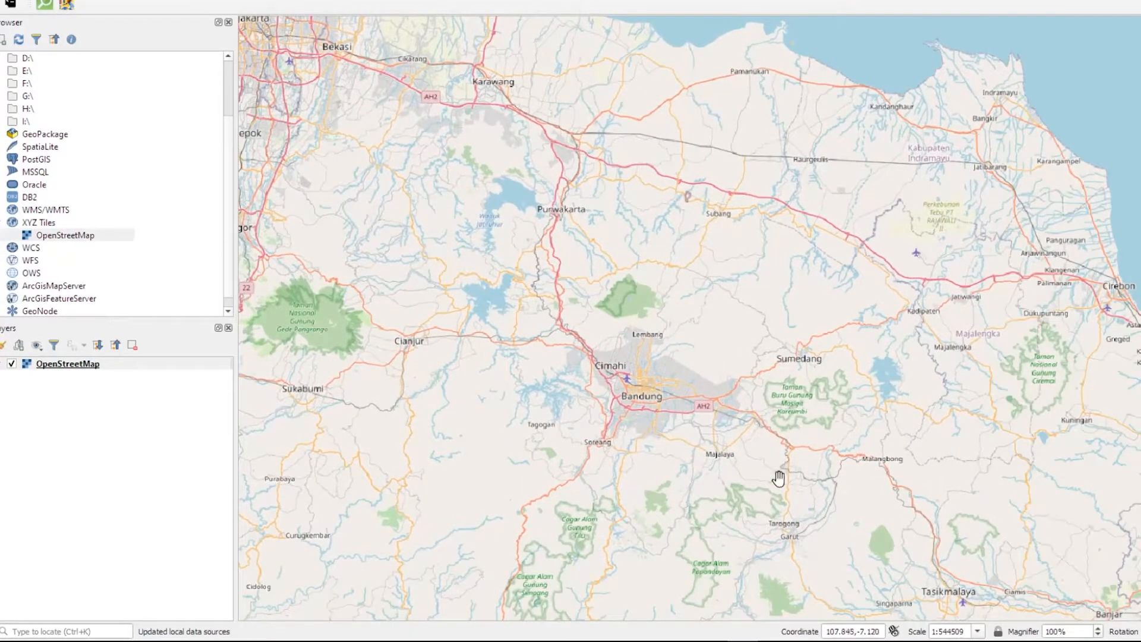
scroll(631, 391, "up", 2)
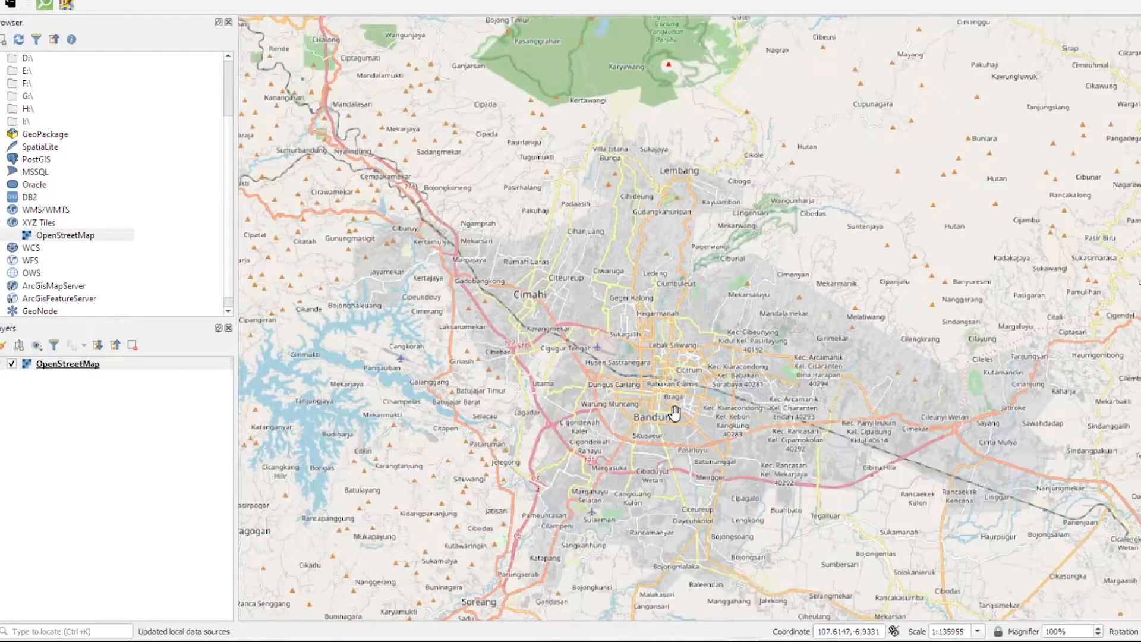
left_click_drag(654, 388, 628, 345)
scroll(605, 357, "up", 2)
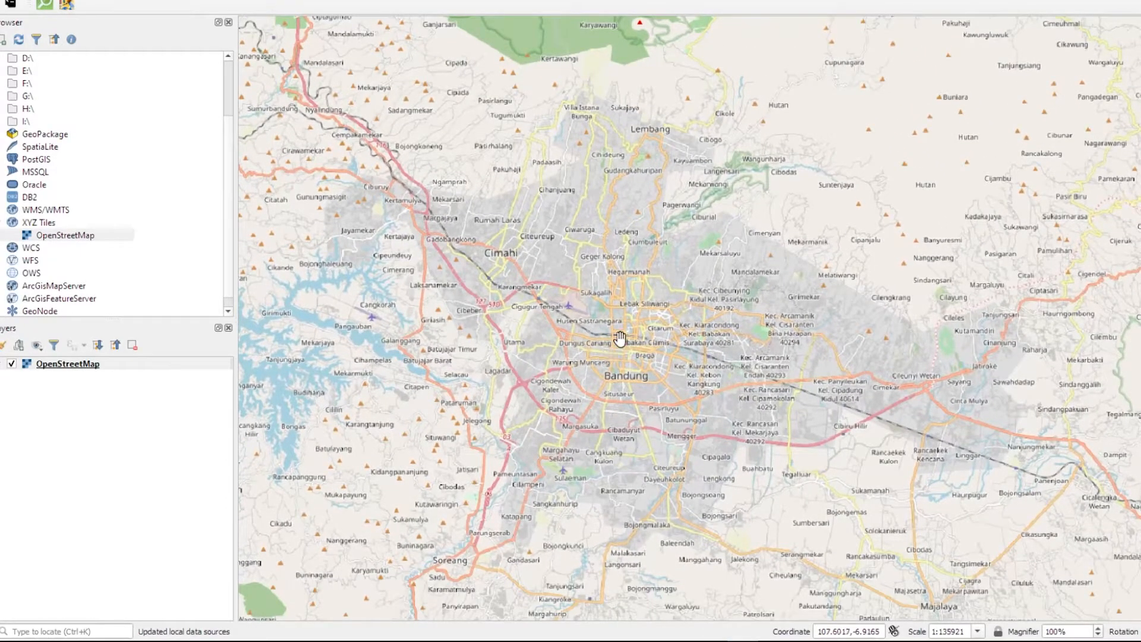
scroll(665, 379, "down", 2)
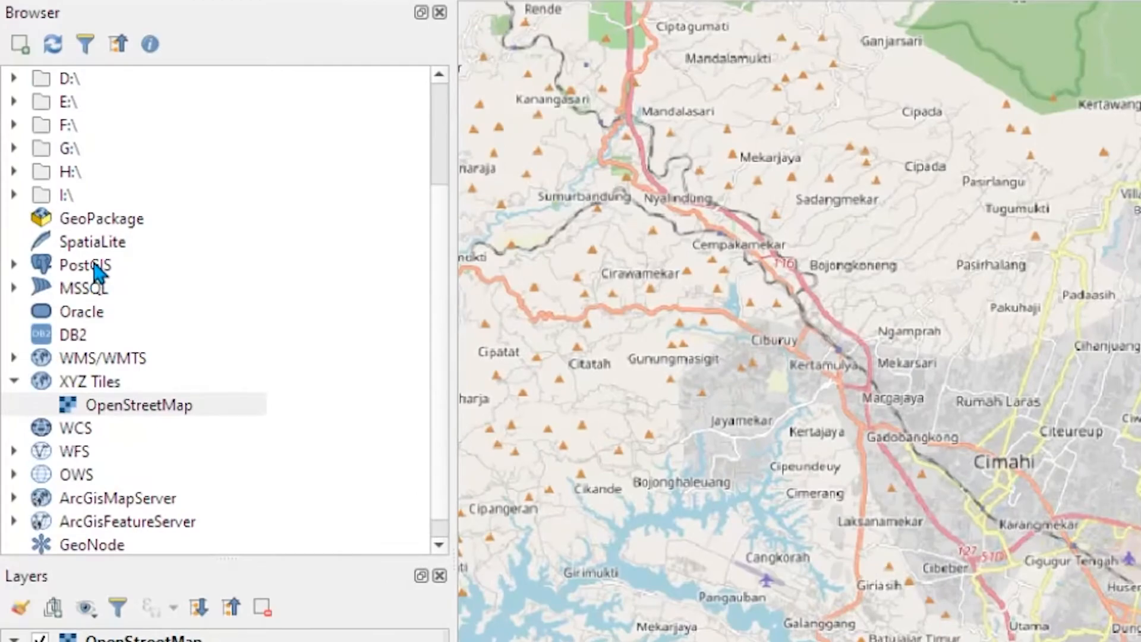
- Start a new PostGIS connection named VMware Ubuntu with host 192.168.0.150 and database petatematik
left_click(98, 270)
right_click(107, 268)
left_click(157, 282)
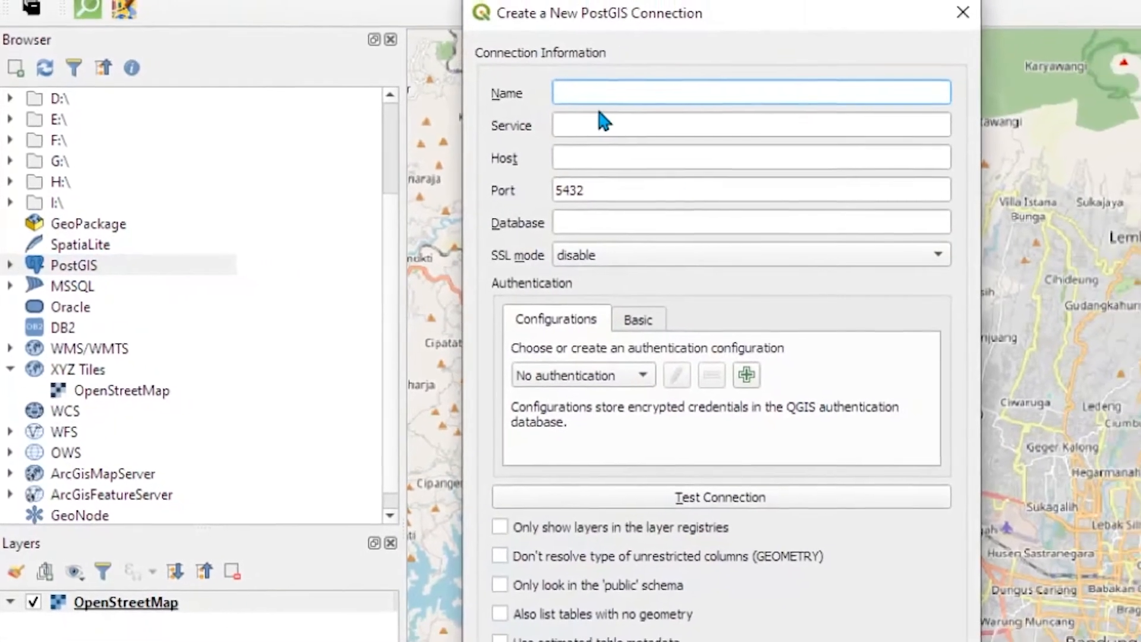
type("VMware Ubuntu")
key("Tab")
key("Tab")
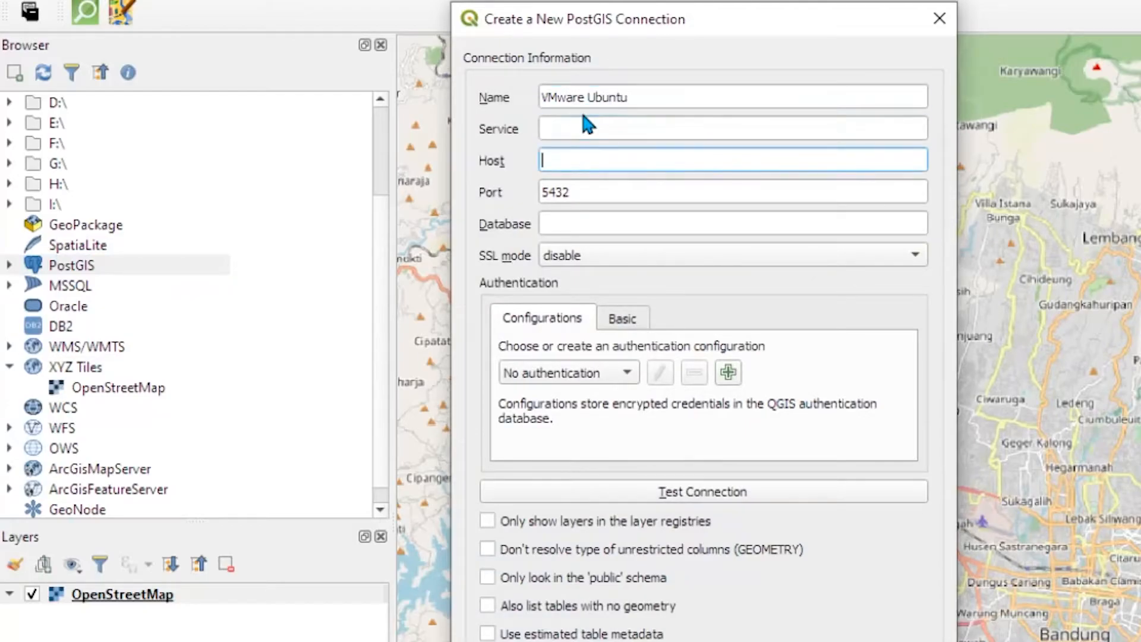
type("192.168.0.150")
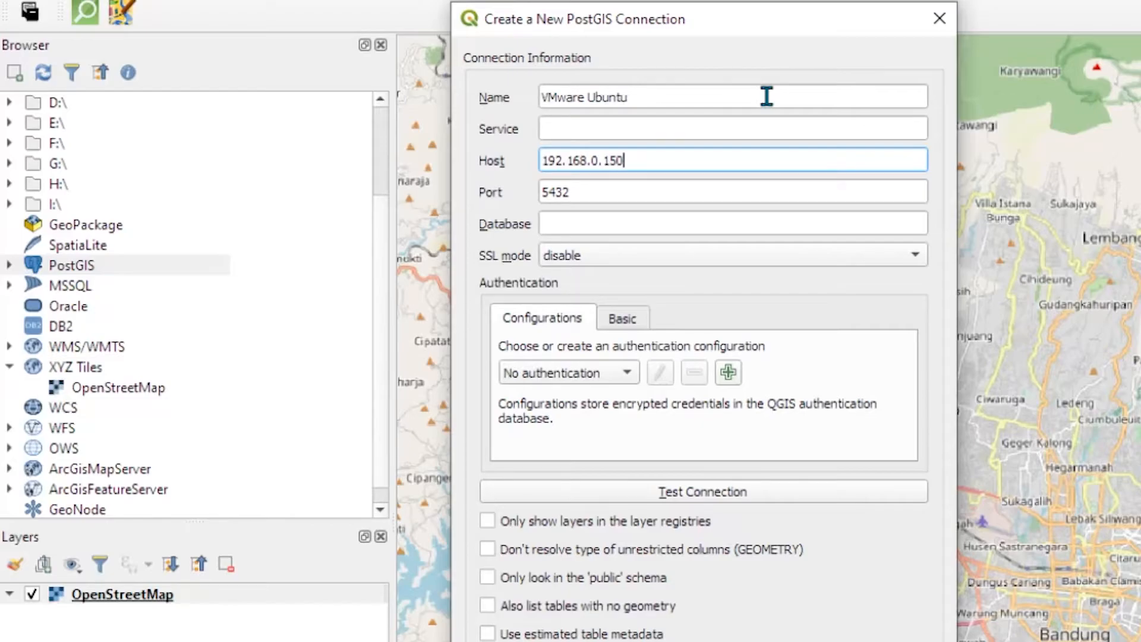
left_click(735, 219)
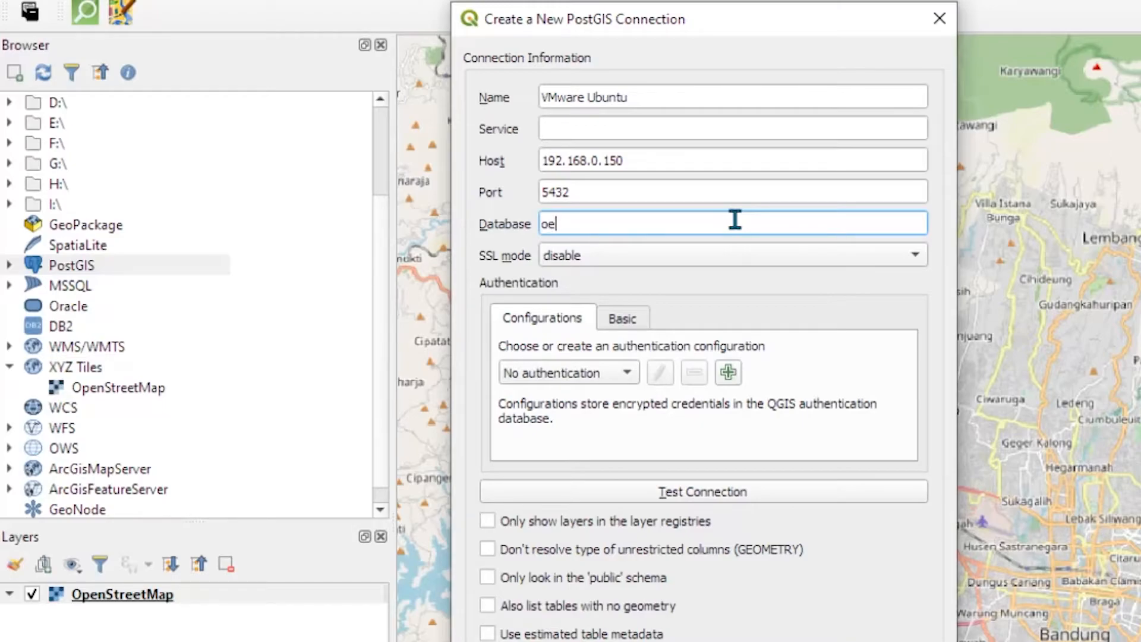
type("petatematik")
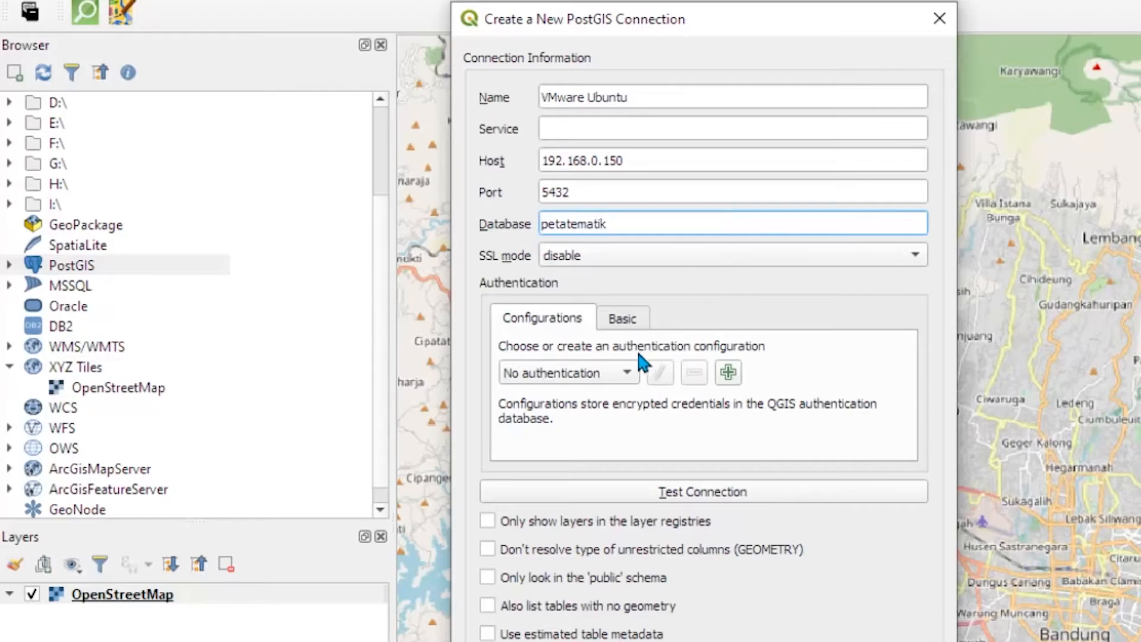
- Use basic authentication with the database user name and password, store both credentials, and reveal the password
left_click(621, 318)
left_click(656, 351)
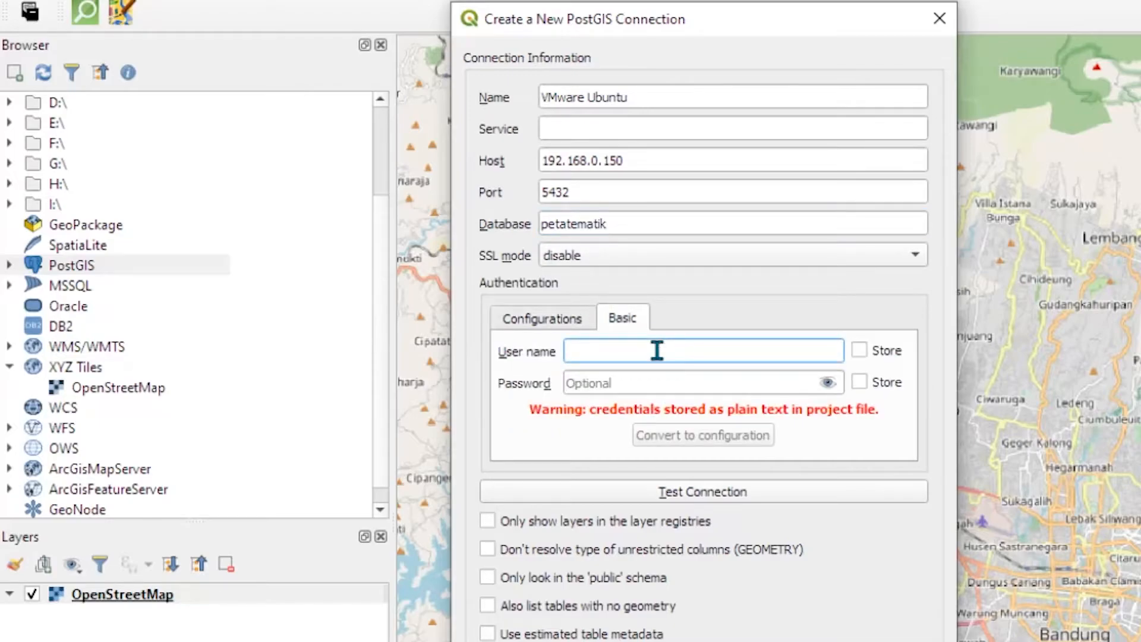
type("irsyad")
key("Tab")
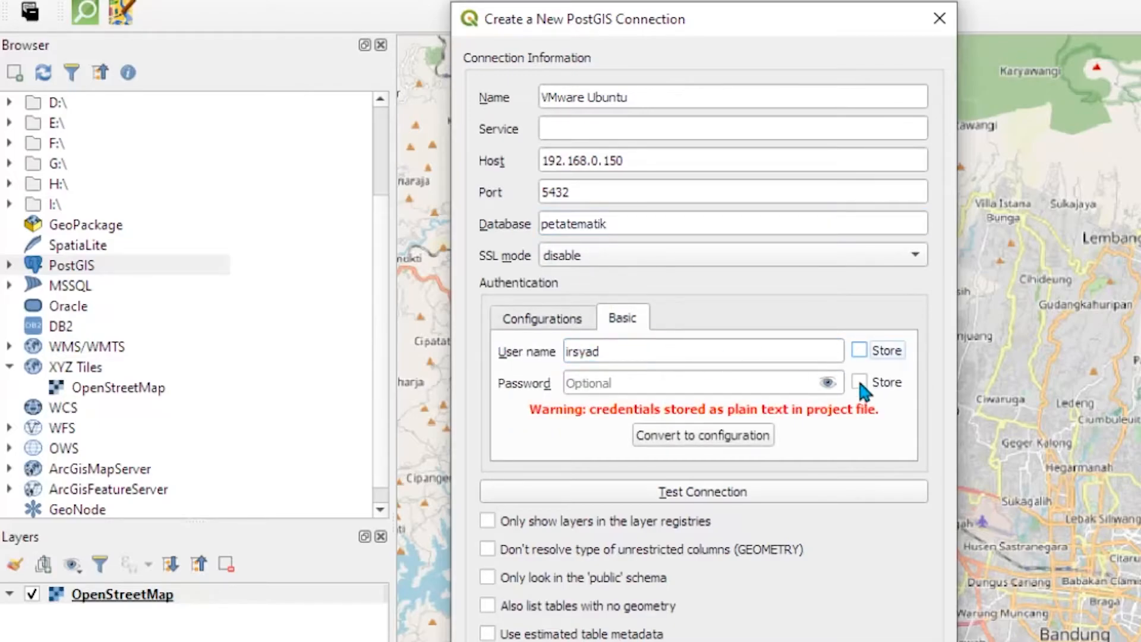
left_click(860, 349)
left_click(859, 382)
left_click(724, 391)
type("••")
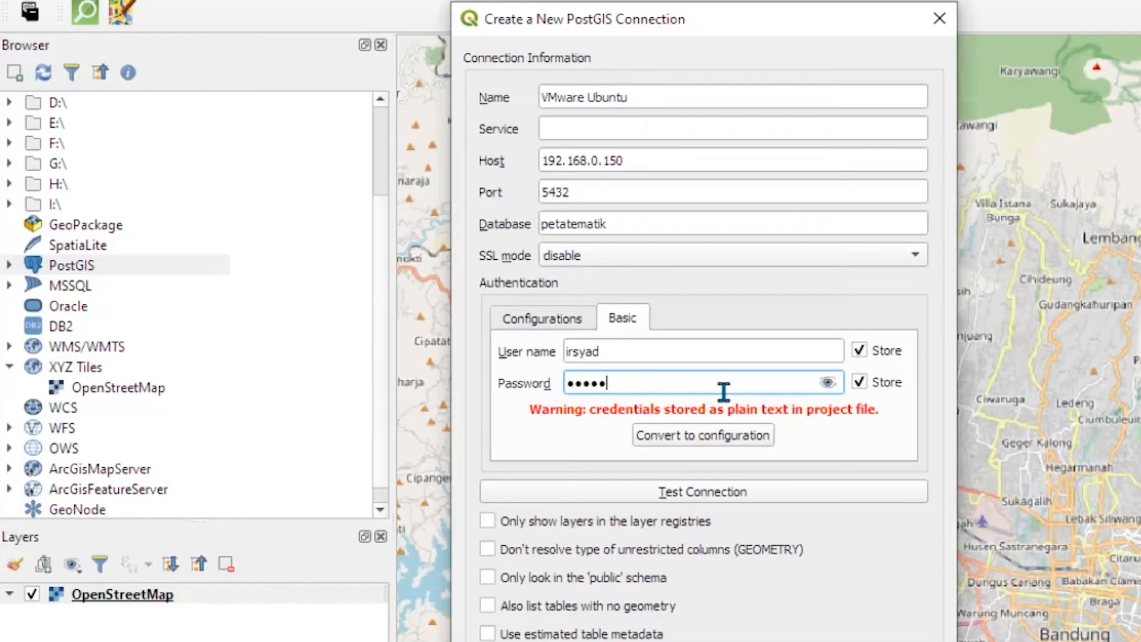
left_click(827, 384)
- Test the PostGIS connection, then save it and accept storing the password in plain text
left_click(695, 493)
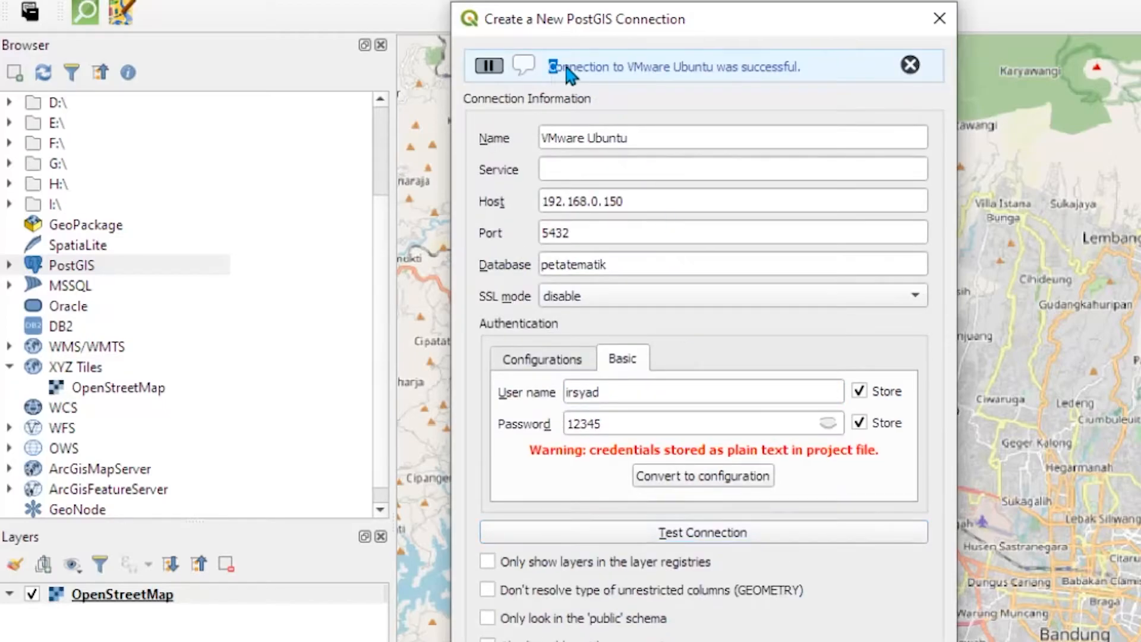
left_click_drag(562, 67, 778, 69)
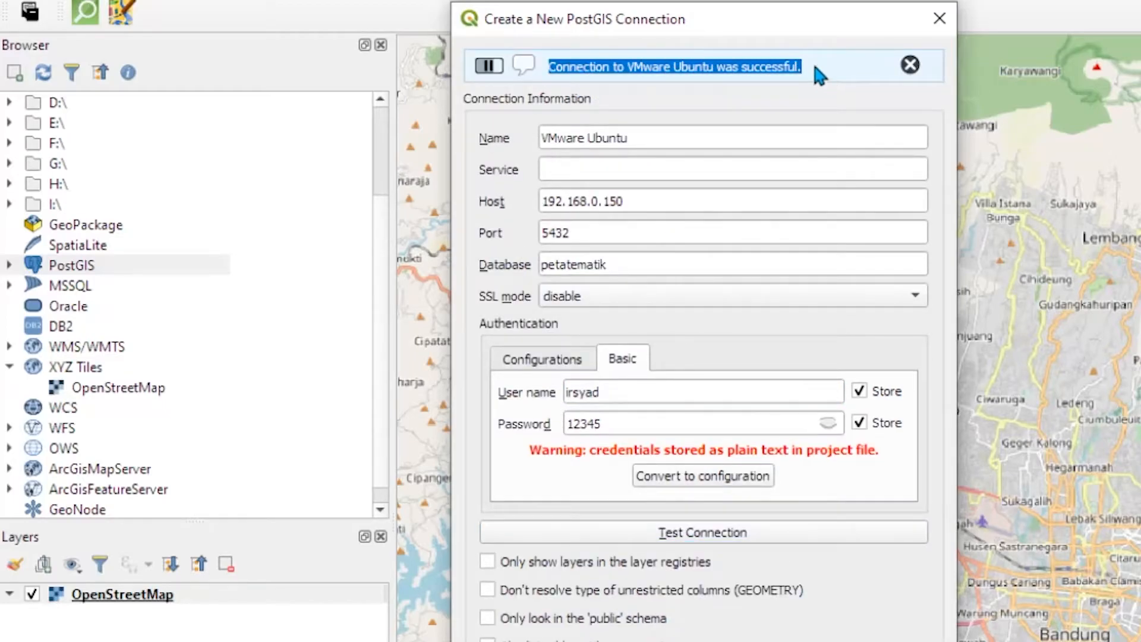
left_click_drag(702, 26, 655, 53)
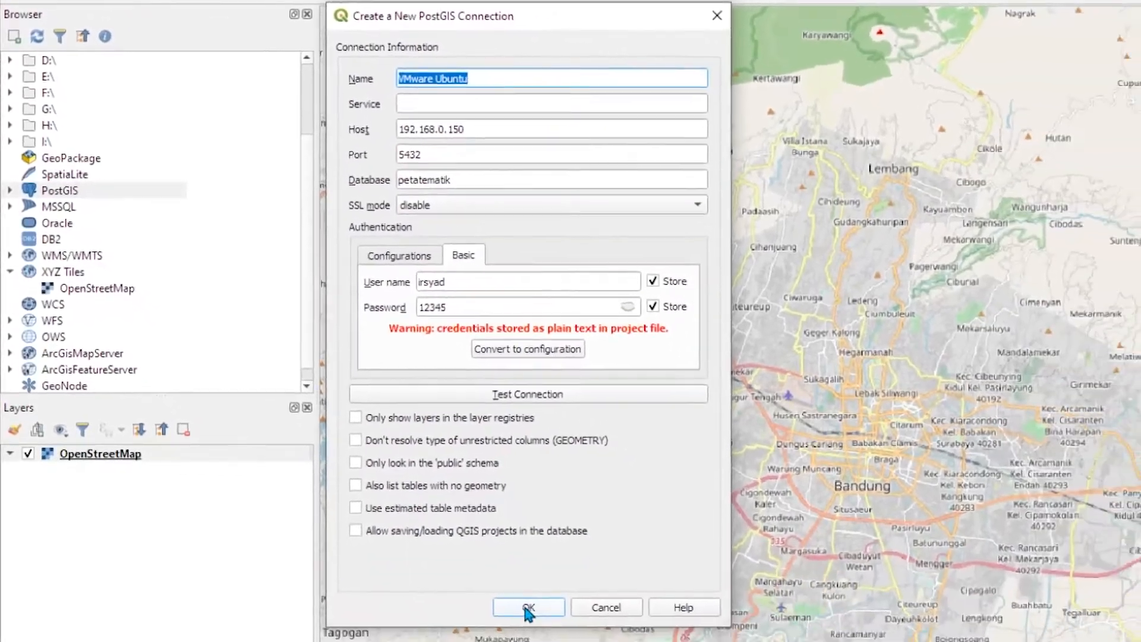
left_click(528, 608)
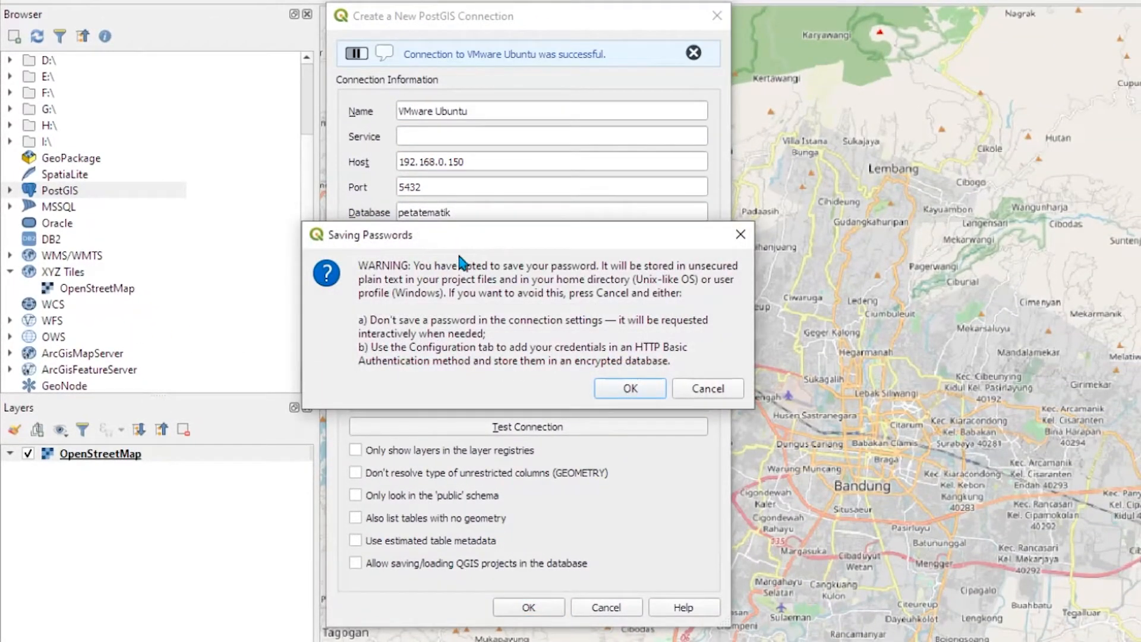
left_click_drag(689, 237, 962, 279)
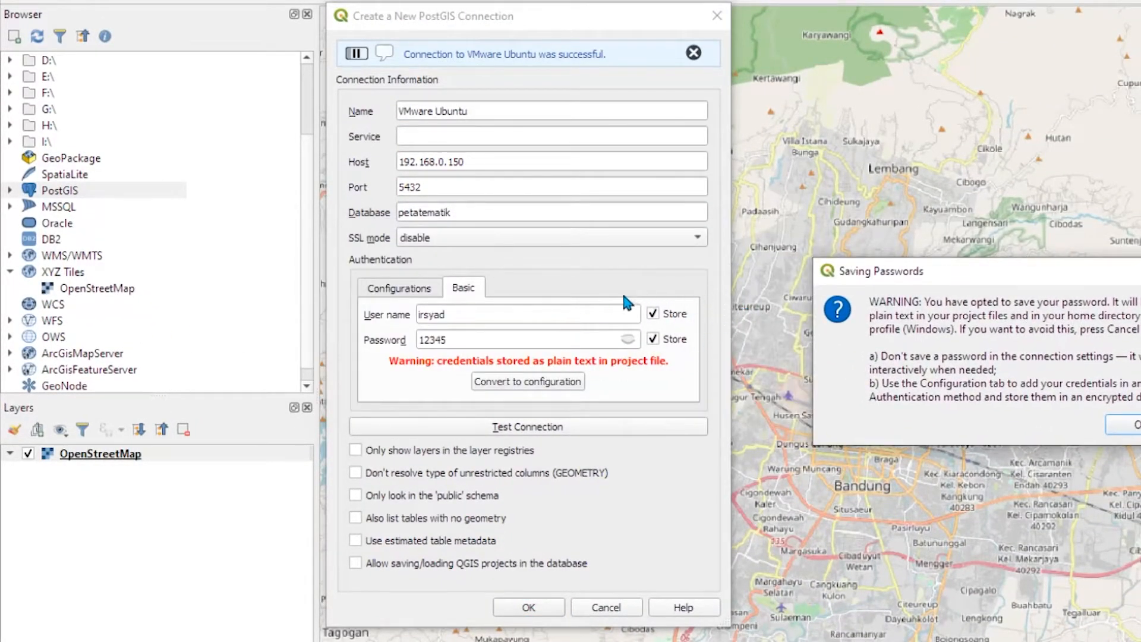
left_click(1125, 424)
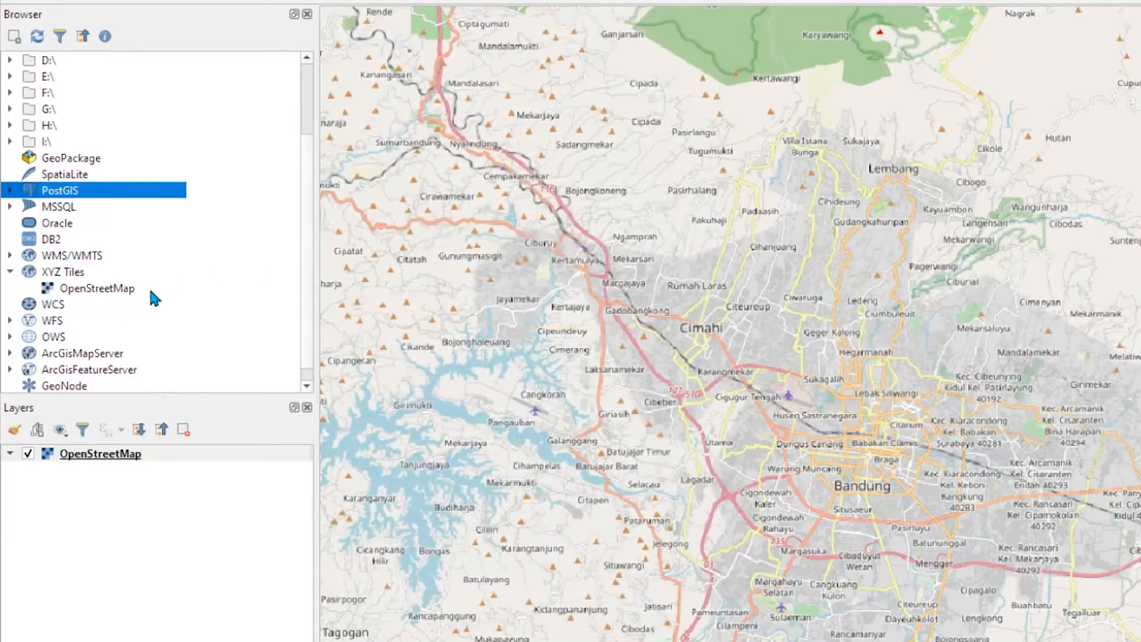
- Expand the VMware Ubuntu connection under PostGIS and refresh its public schema
left_click(10, 190)
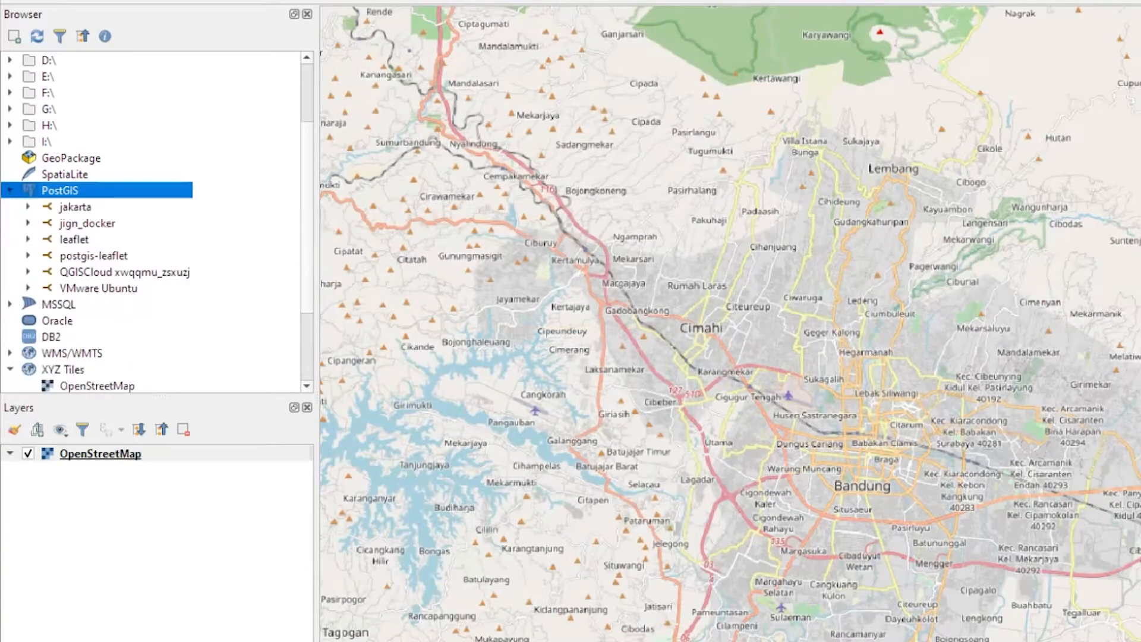
left_click(92, 291)
left_click(28, 288)
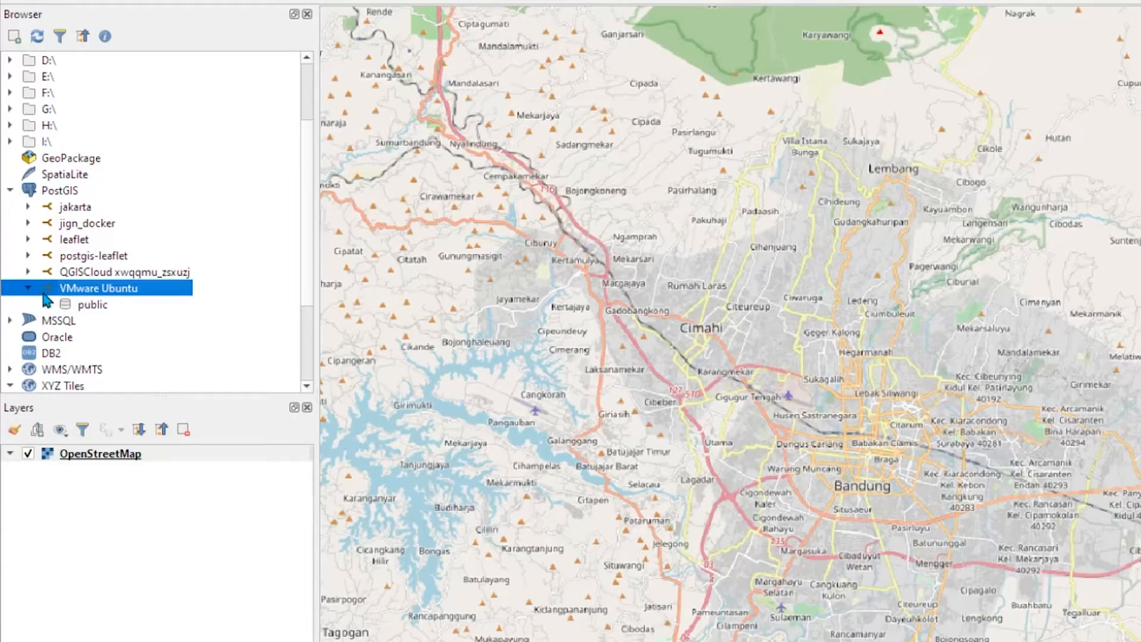
left_click(94, 309)
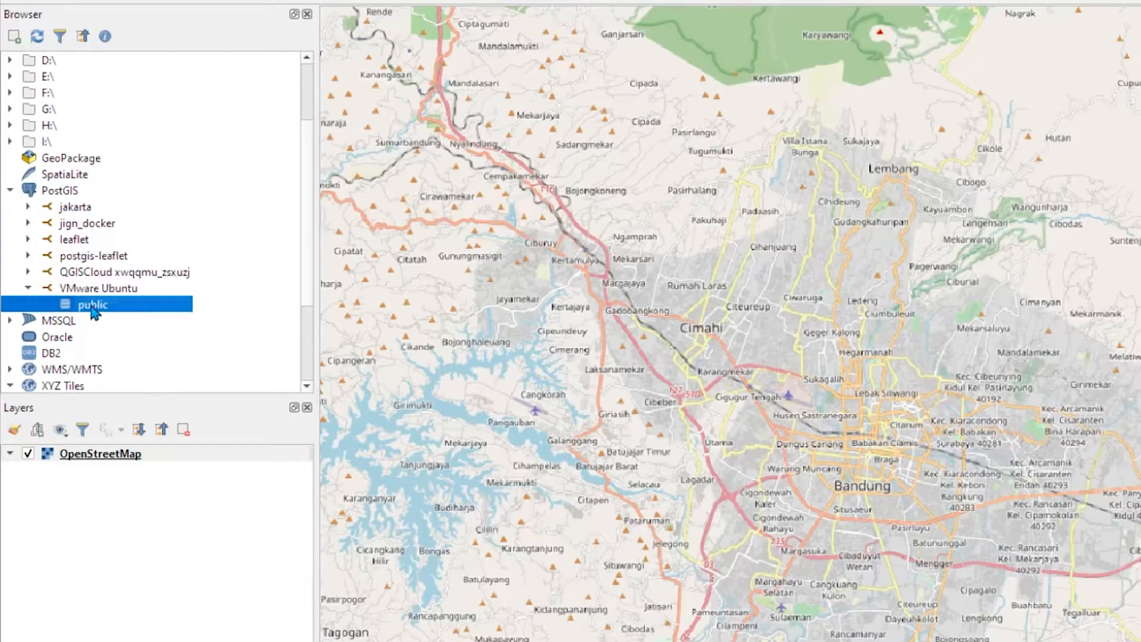
right_click(93, 312)
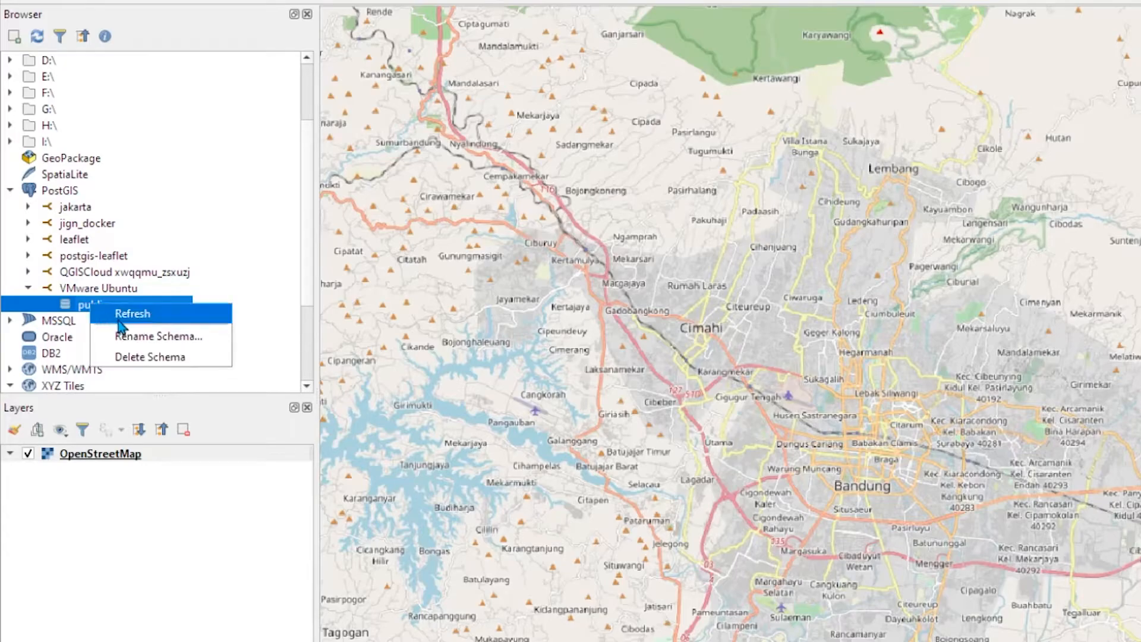
left_click(122, 313)
left_click(71, 292)
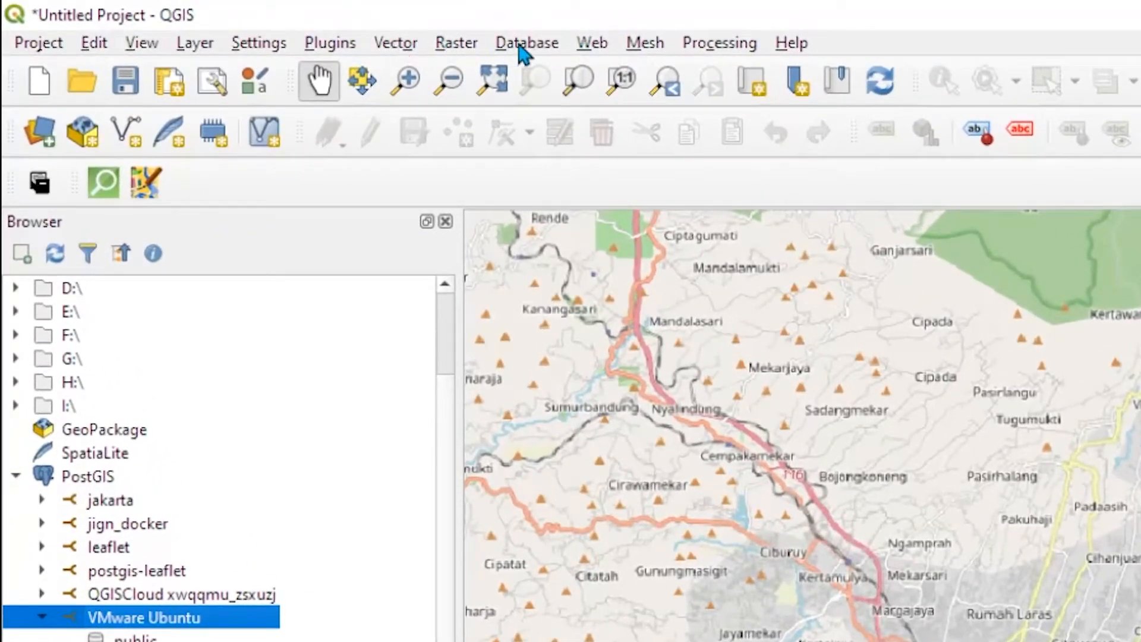
- Open DB Manager and select the public schema of the VMware Ubuntu PostGIS connection
left_click(522, 44)
left_click(536, 69)
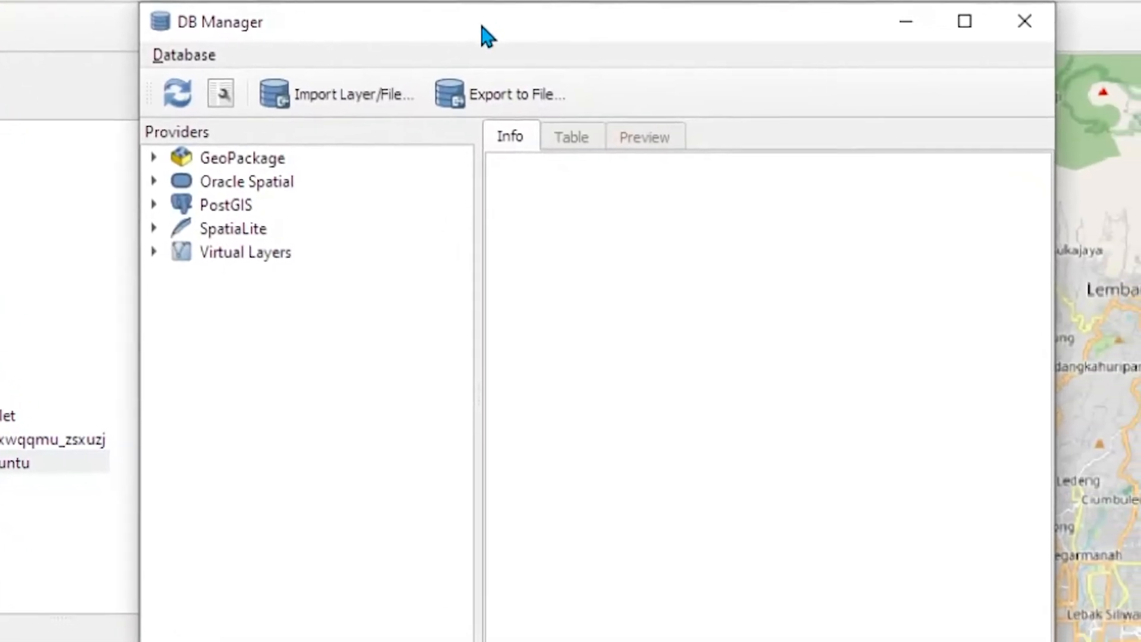
left_click_drag(593, 122, 830, 340)
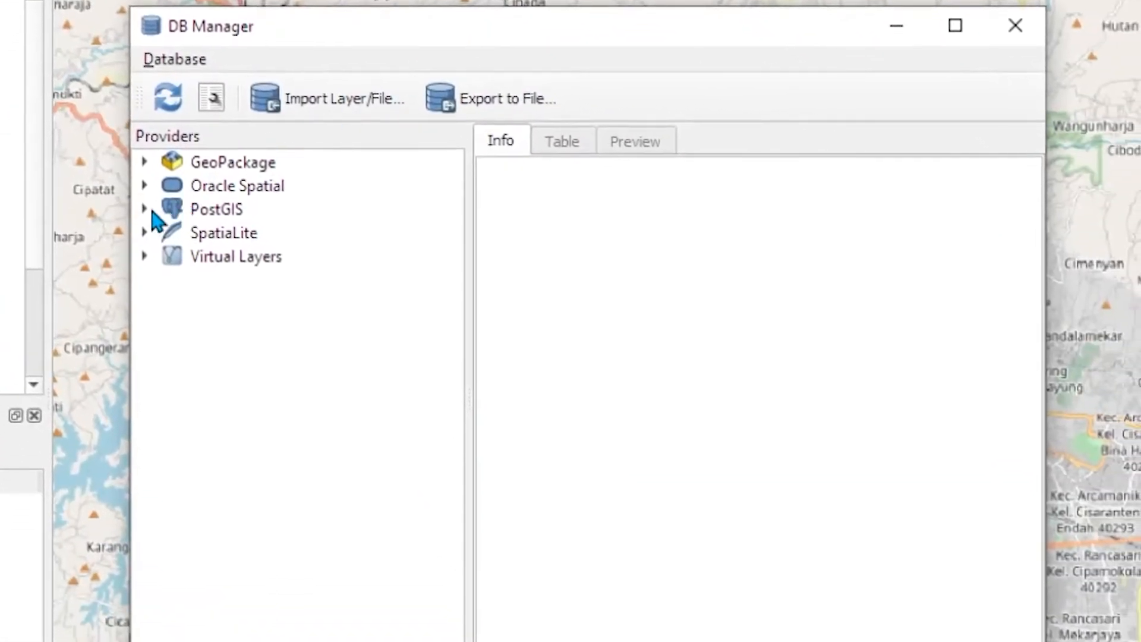
double_click(226, 211)
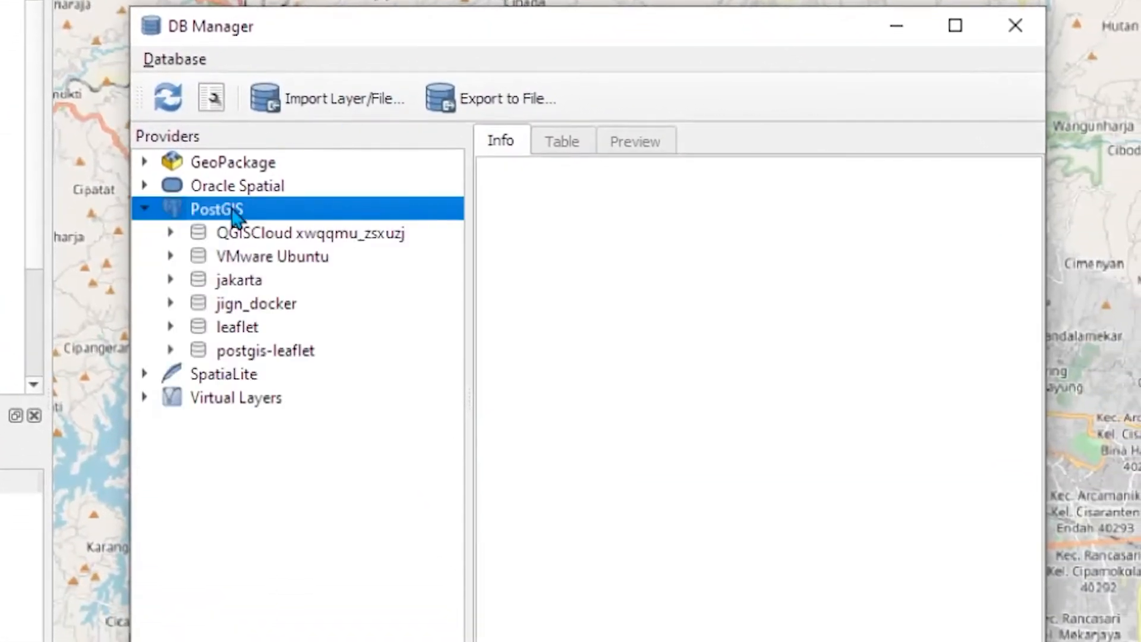
left_click(240, 261)
left_click(172, 260)
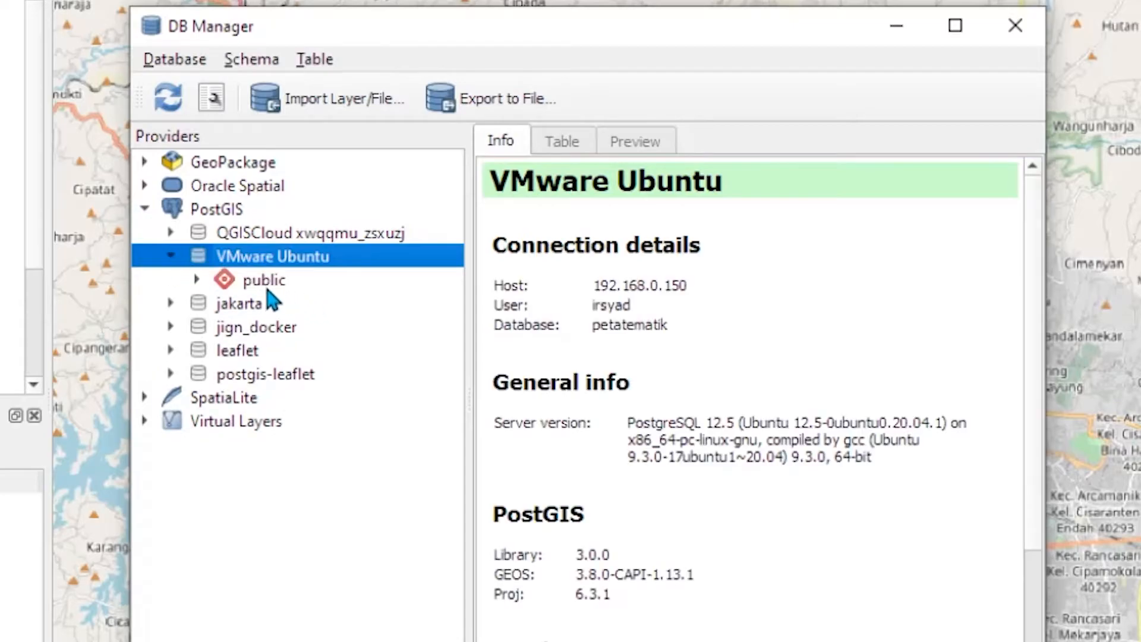
left_click(264, 281)
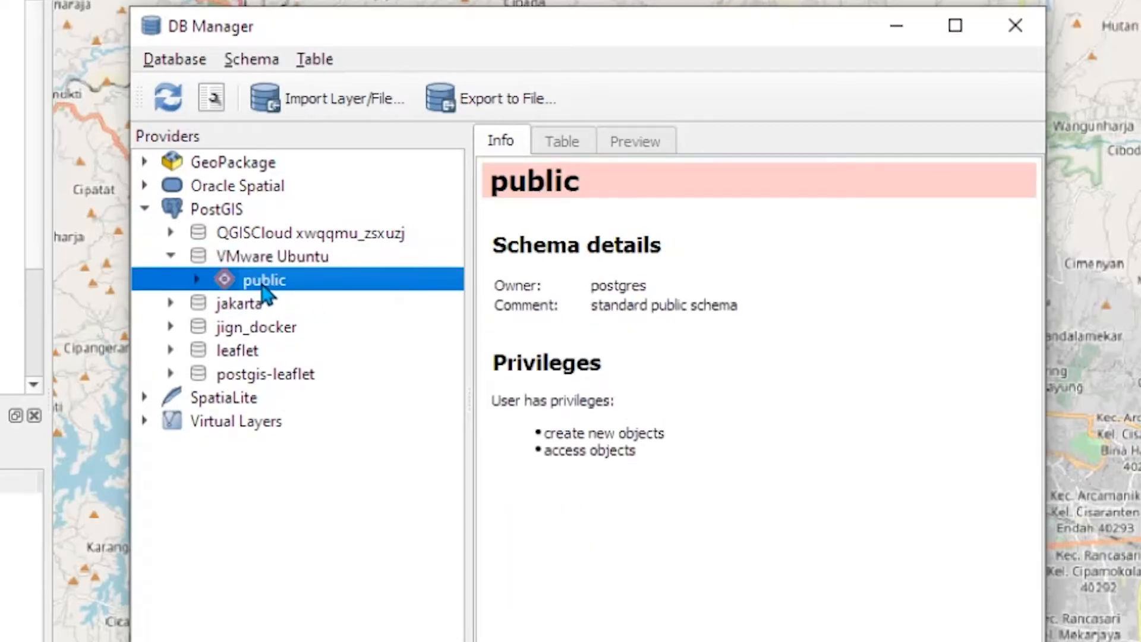
- Start a vector layer import into the public schema and open the chooser for the input file
left_click(327, 105)
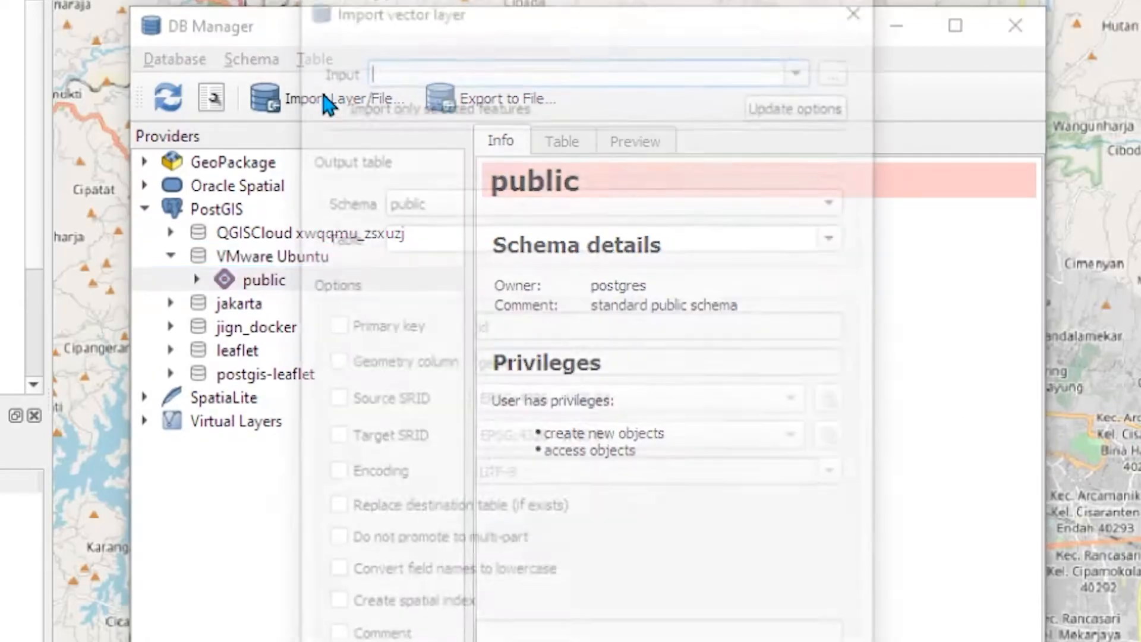
left_click(838, 65)
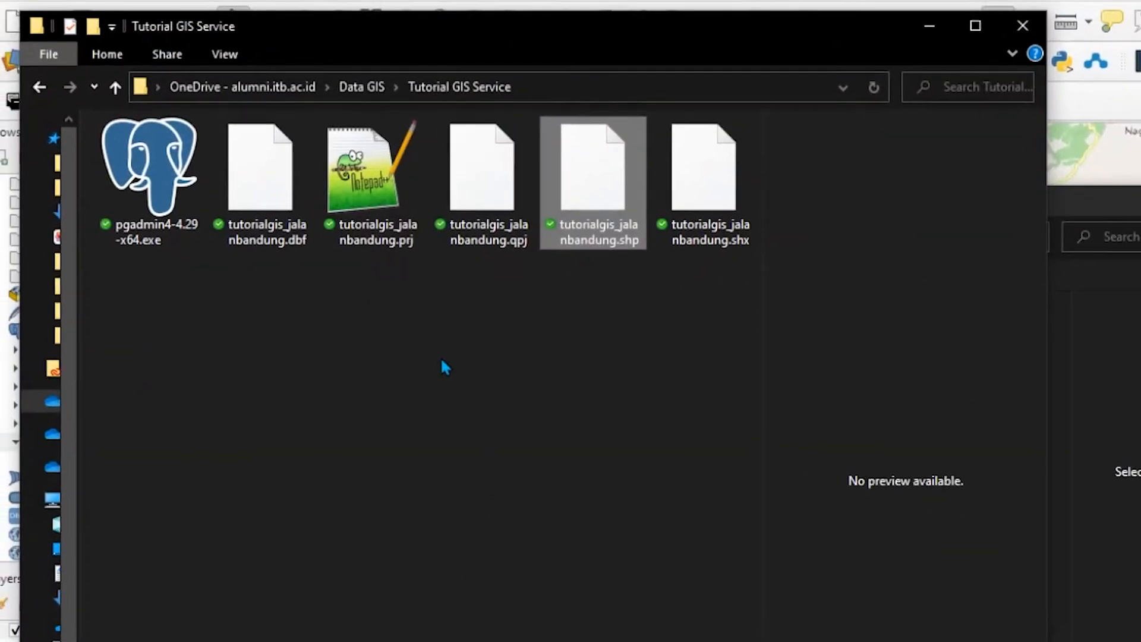
left_click(446, 367)
left_click(589, 86)
left_click_drag(565, 46, 241, 171)
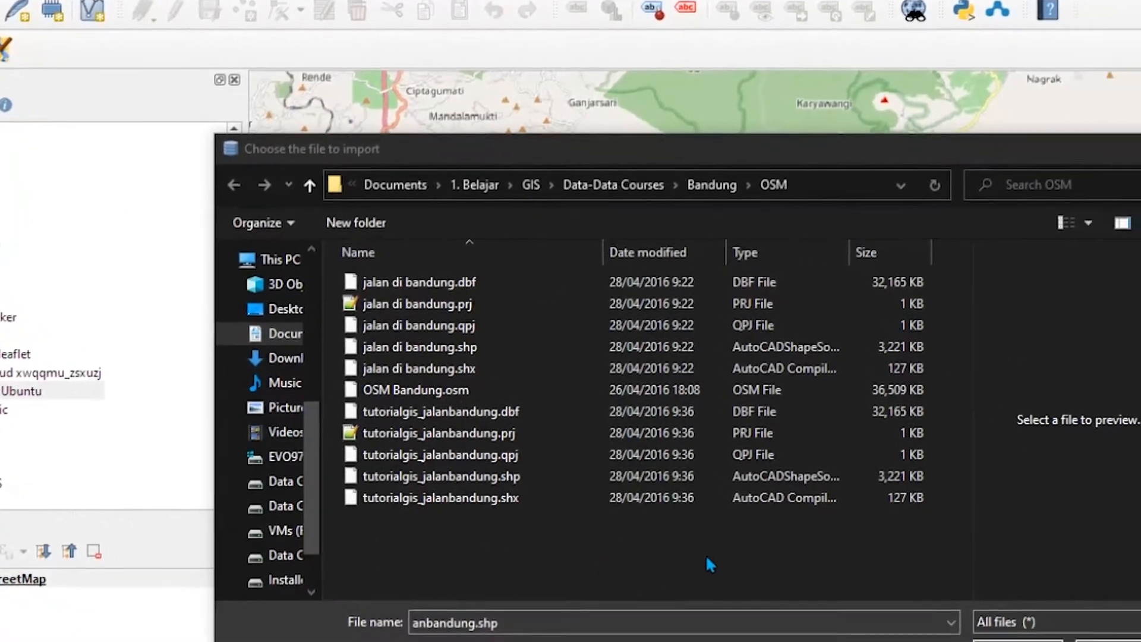
left_click(697, 557)
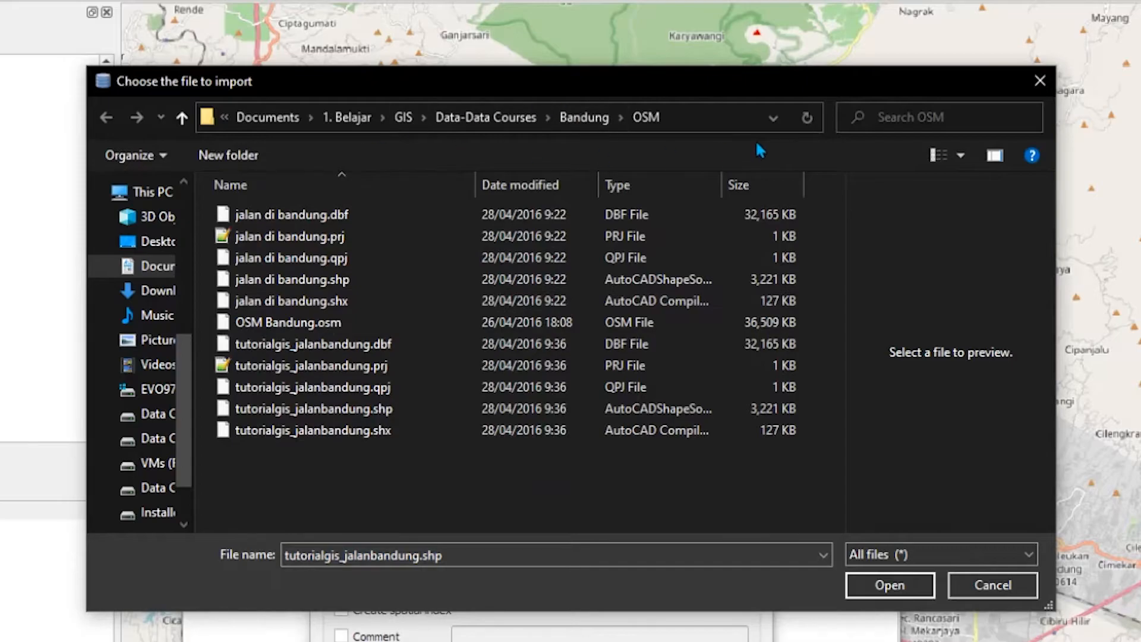
- Copy the path of the Tutorial GIS Service folder from the file explorer window
left_click(710, 118)
left_click(418, 477)
left_click_drag(596, 190, 993, 79)
left_click(837, 362)
left_click(1010, 132)
key("ctrl+c")
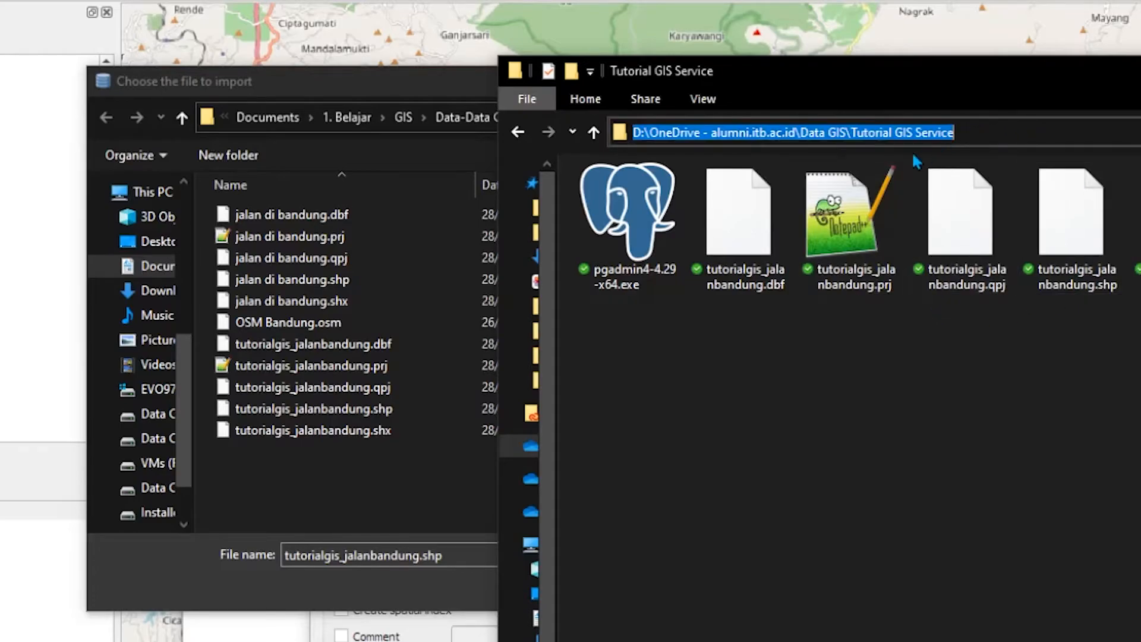
- Open the Tutorial GIS Service folder in the import file chooser using the copied path
left_click(372, 151)
left_click(702, 118)
key("ctrl+v")
key("Return")
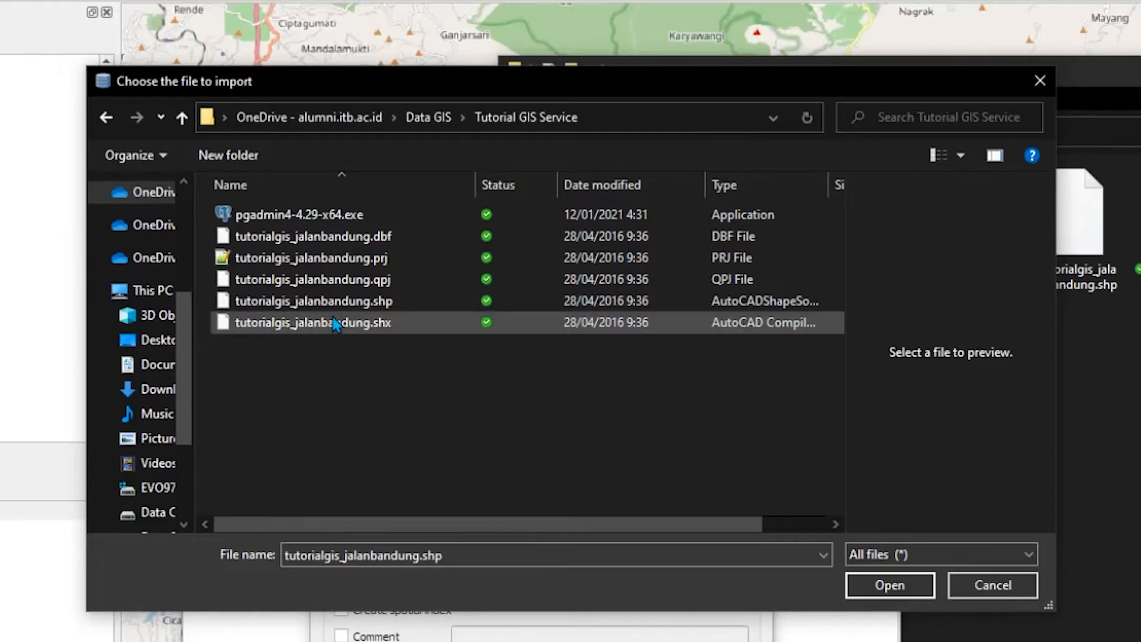
- Choose tutorialgis_jalanbandung.shp as the import input and enable the primary key id and geometry column geom
key("Return")
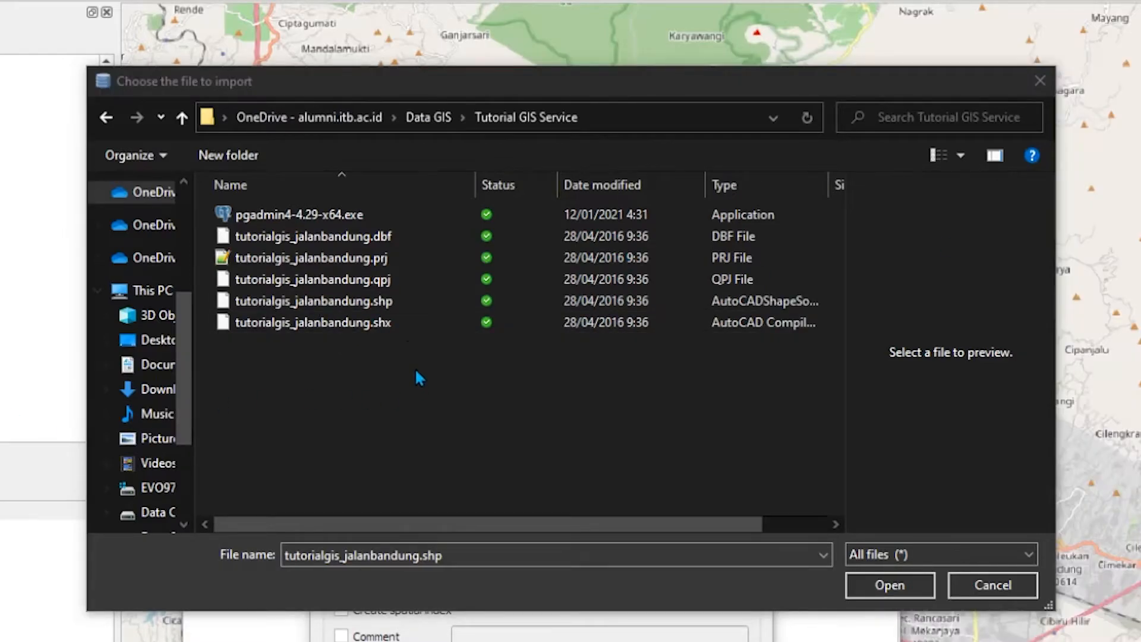
left_click(308, 303)
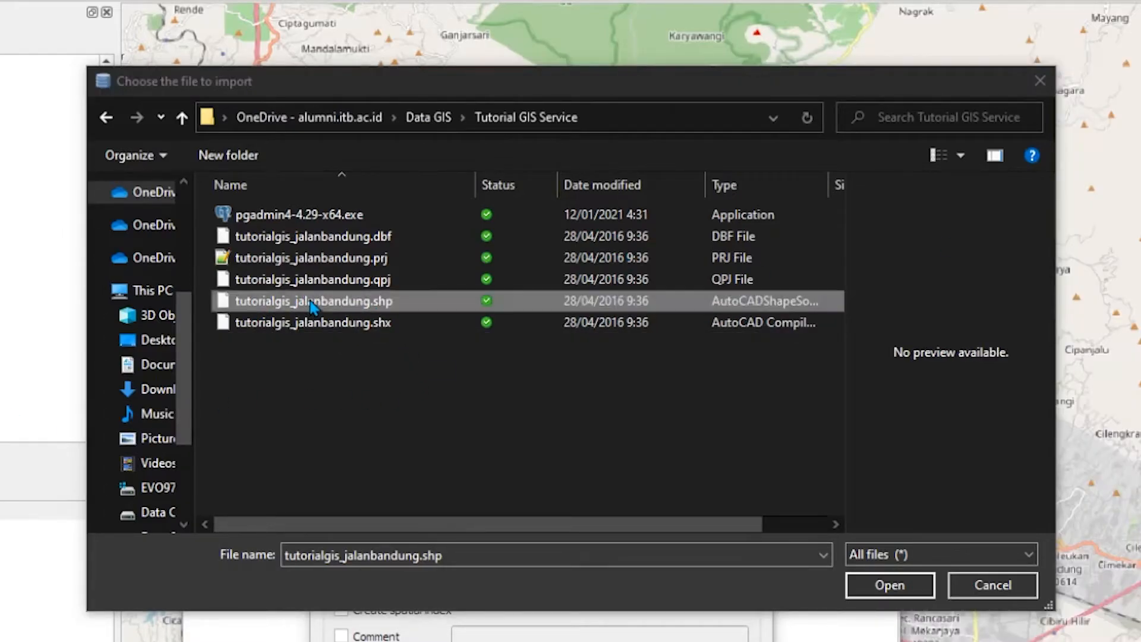
left_click(882, 591)
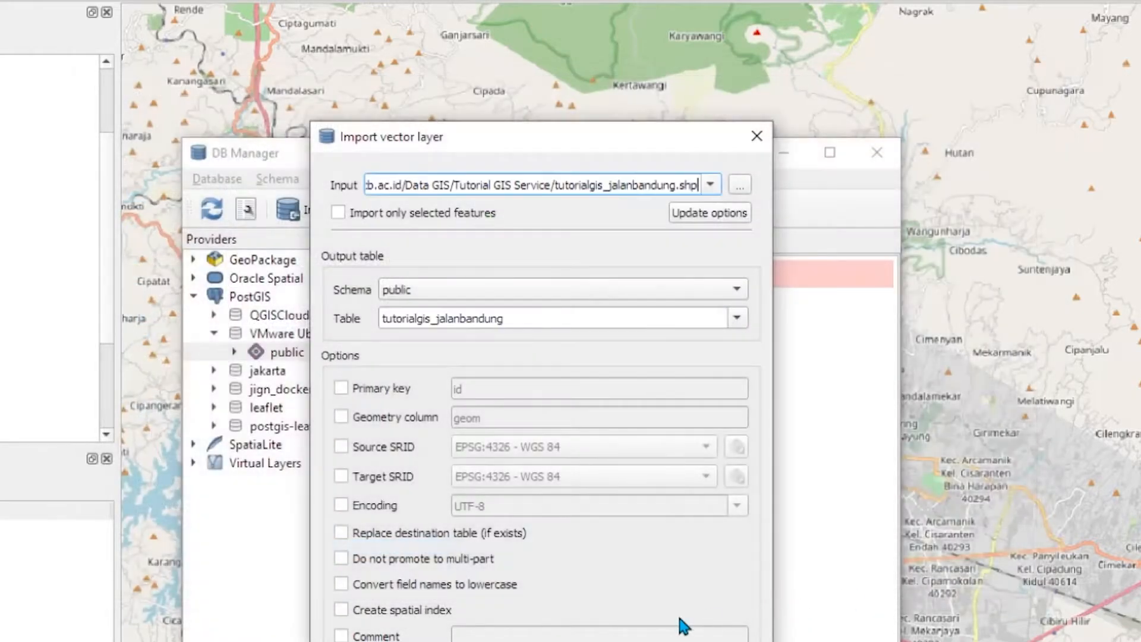
left_click(341, 388)
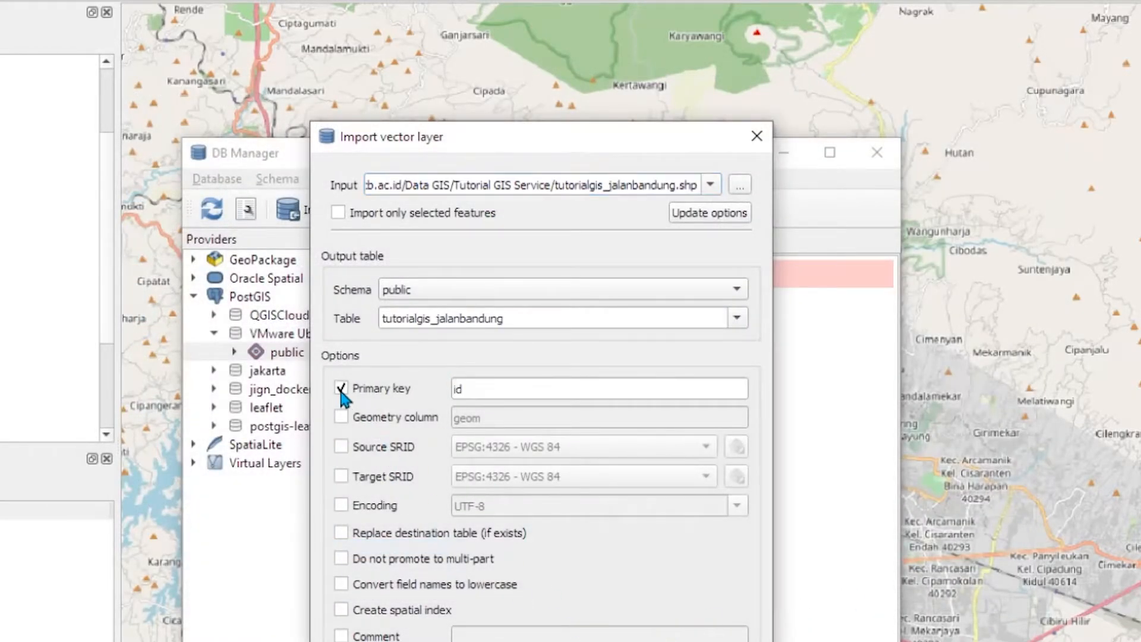
left_click(341, 417)
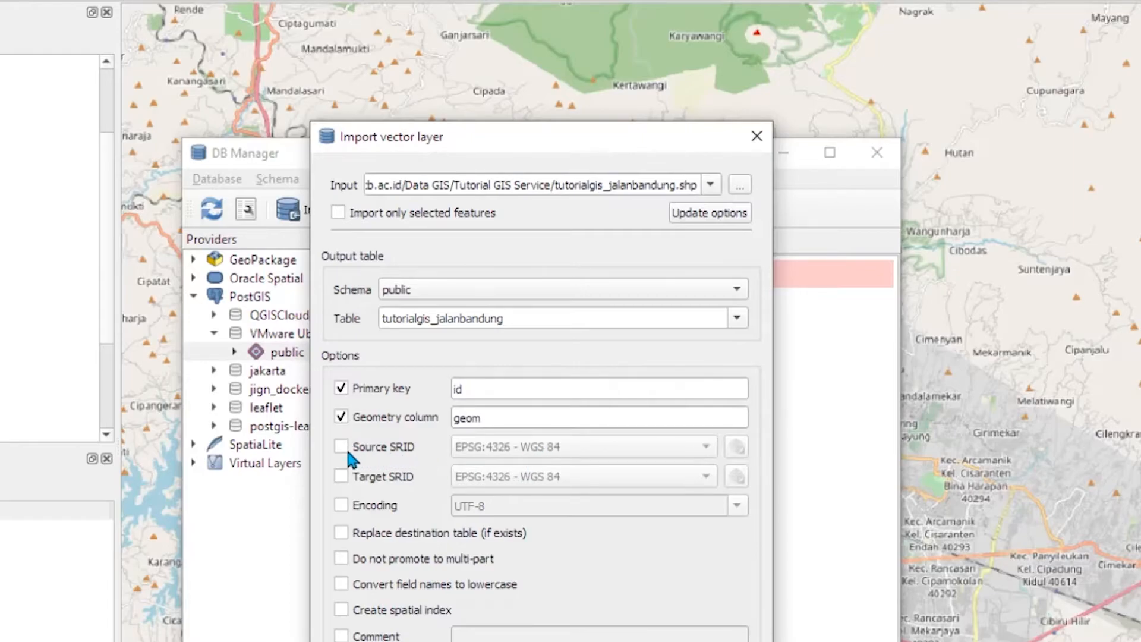
left_click(347, 453)
left_click(579, 446)
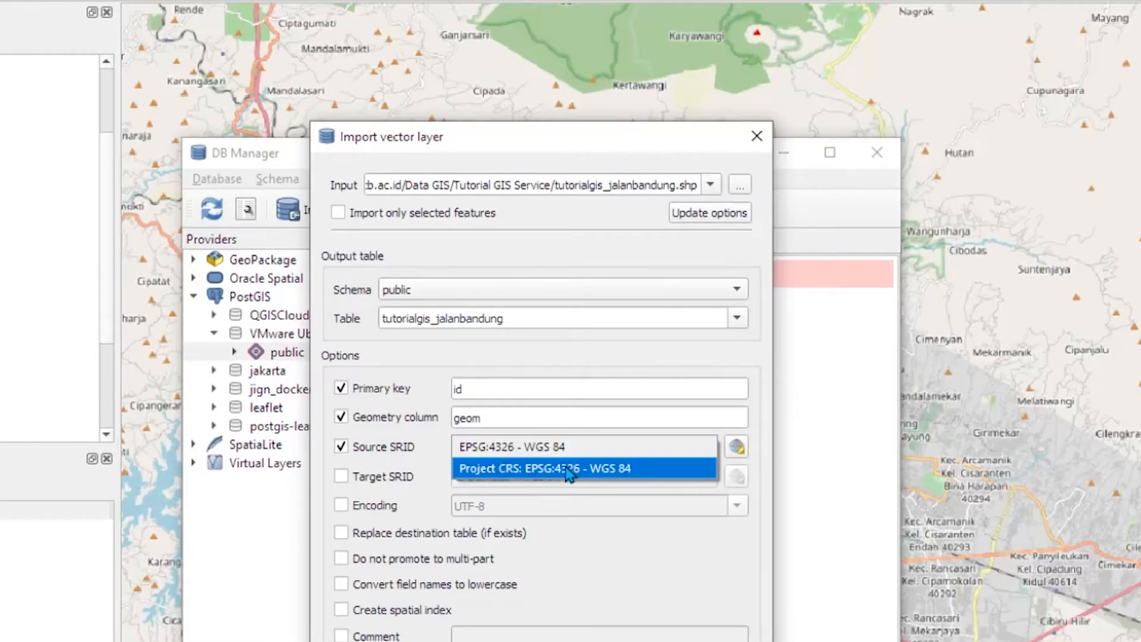
left_click(342, 446)
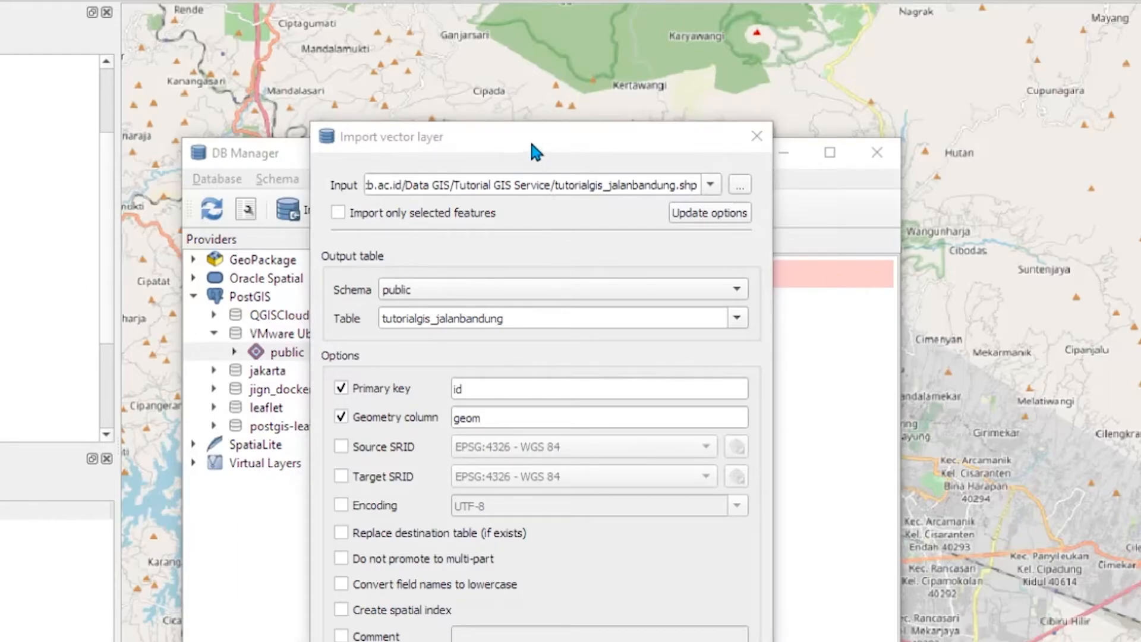
- Run the import into the public schema and select the imported tutorialgis_jalanbandung table in DB Manager
left_click_drag(531, 143, 604, 106)
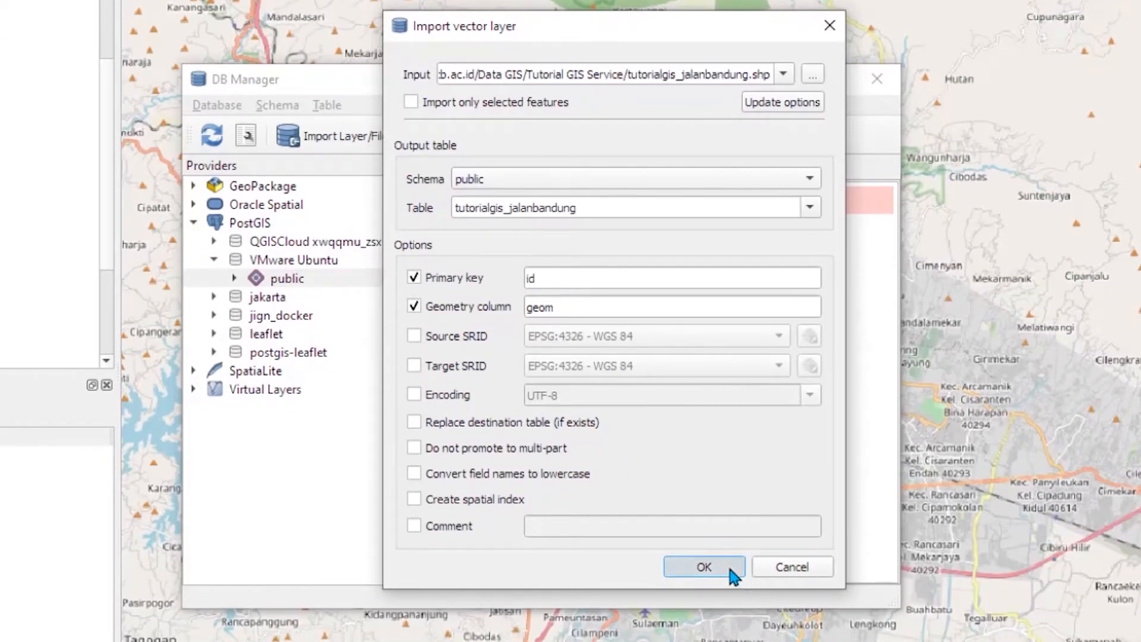
left_click(729, 569)
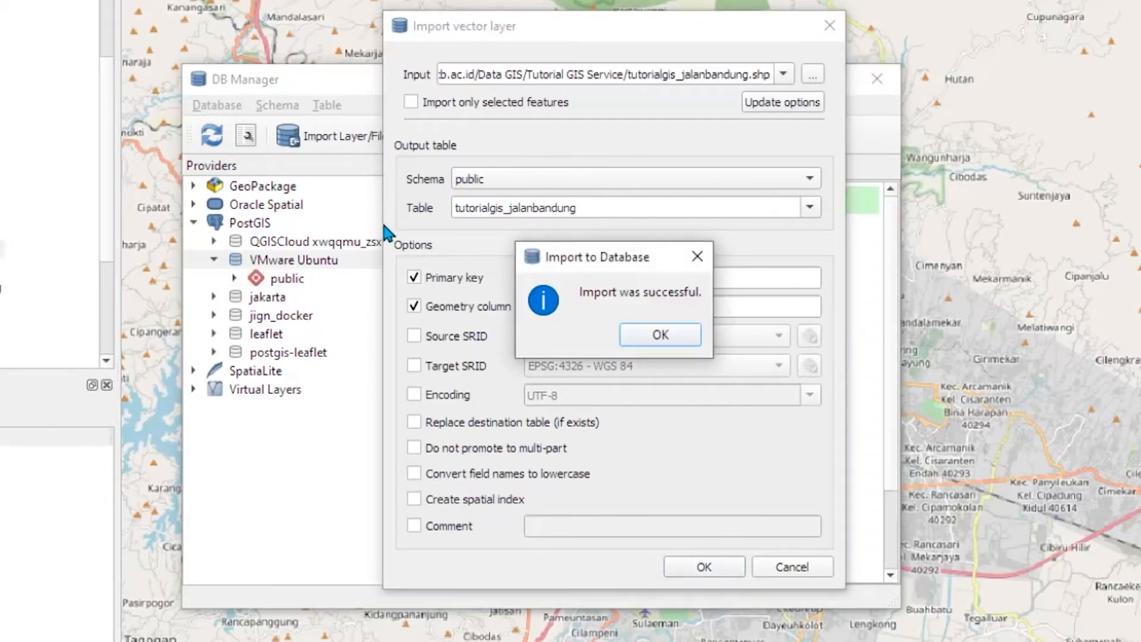
left_click(660, 334)
double_click(243, 278)
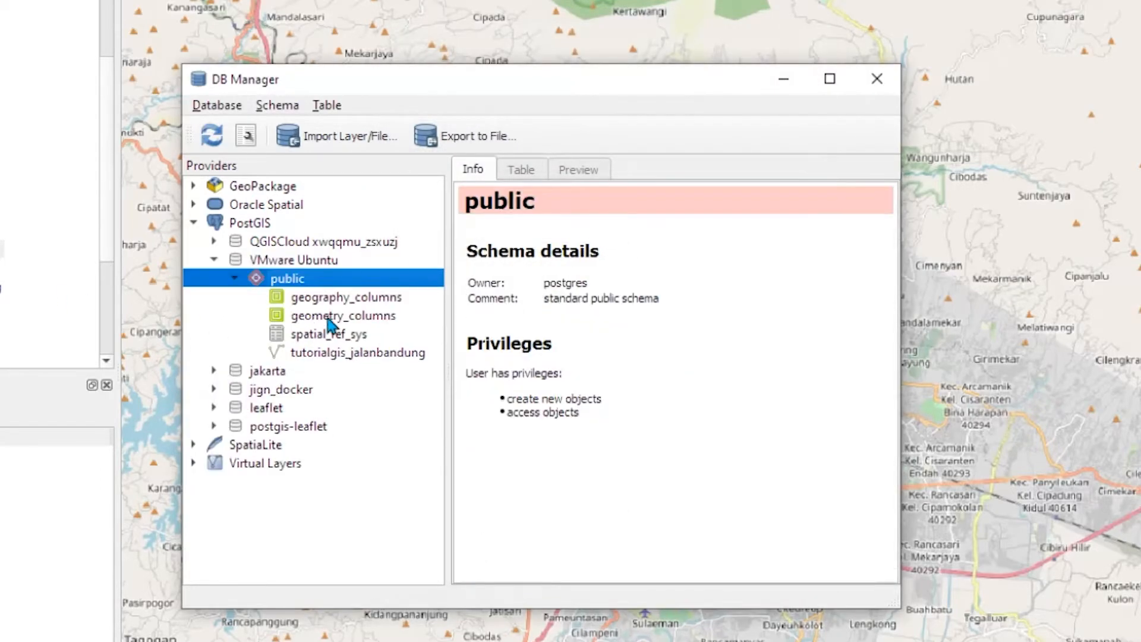
left_click(347, 356)
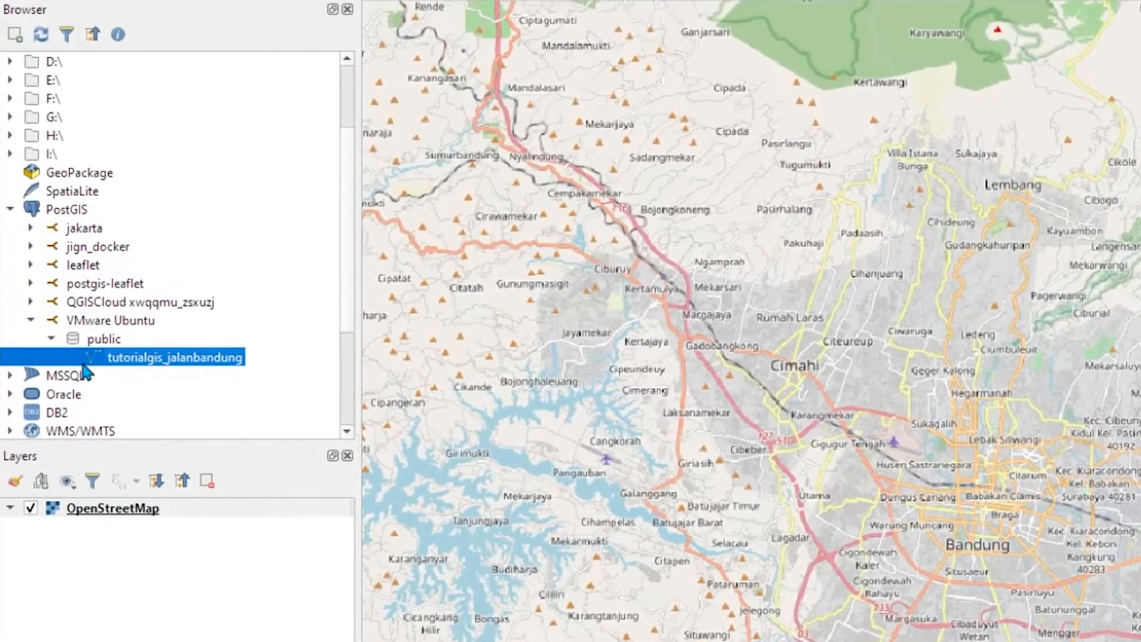
- Add the tutorialgis_jalanbandung table from the VMware Ubuntu public schema to the project's layers
left_click(102, 339)
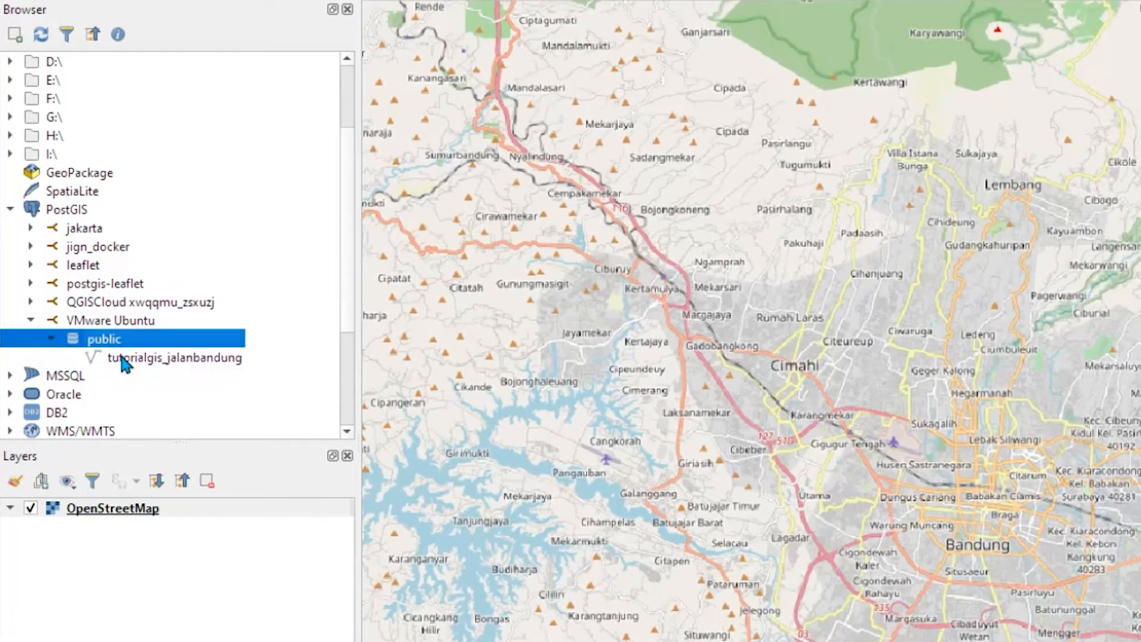
left_click(130, 359)
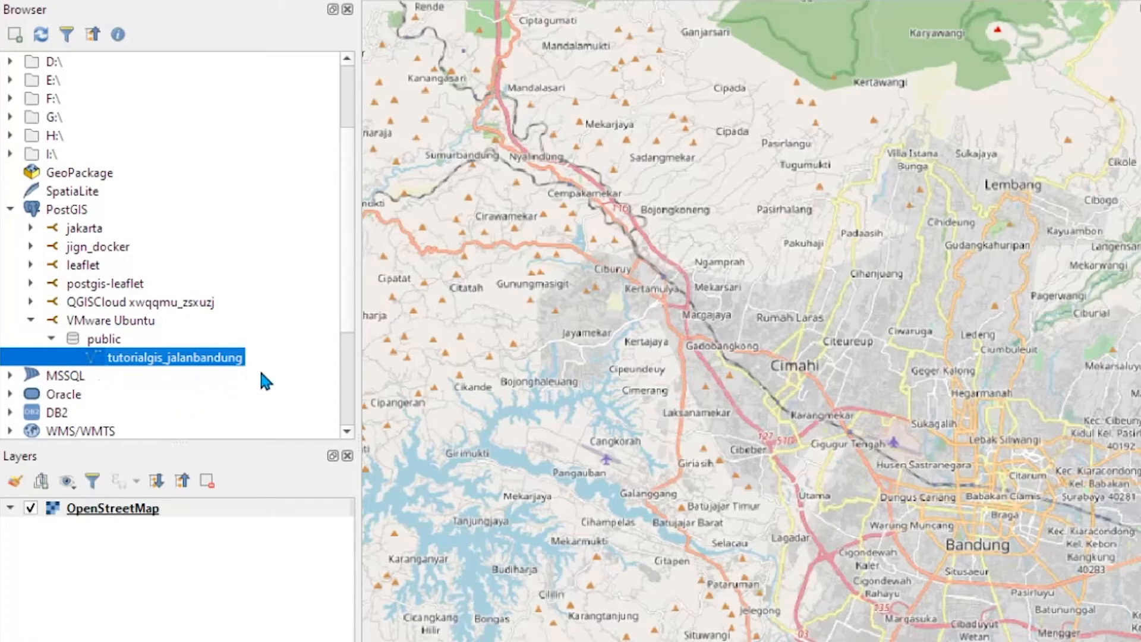
mouse_move(181, 365)
left_mouse_down()
mouse_move(158, 492)
mouse_move(166, 565)
left_mouse_up()
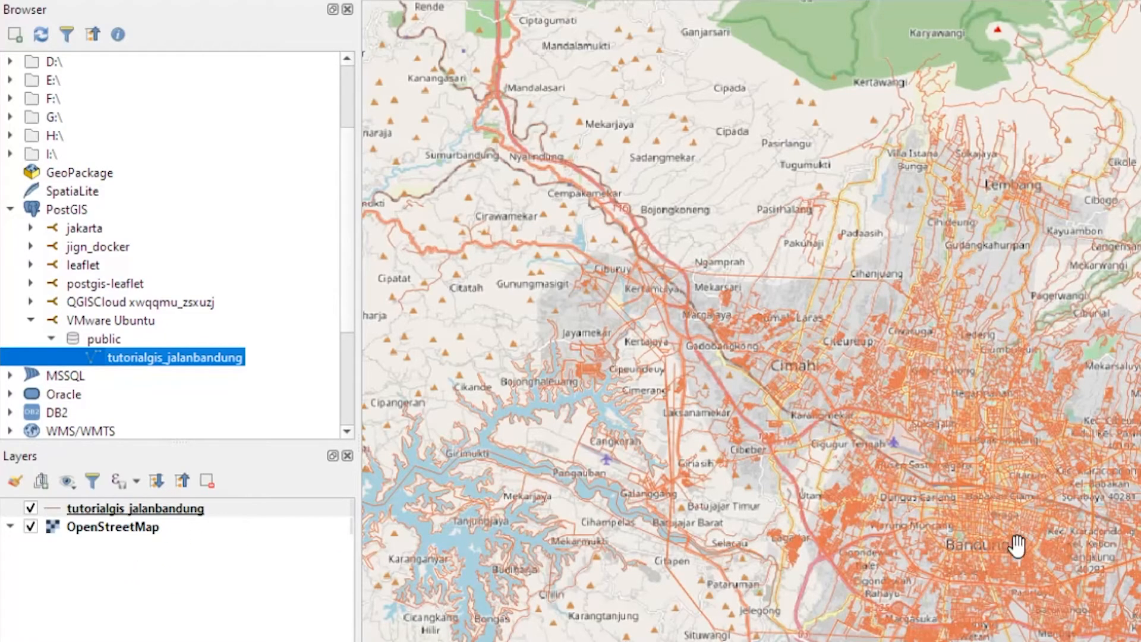
- Hide the OpenStreetMap layer to inspect the imported road lines alone, and show the basemap again
left_click(31, 526)
scroll(1004, 511, "up", 5)
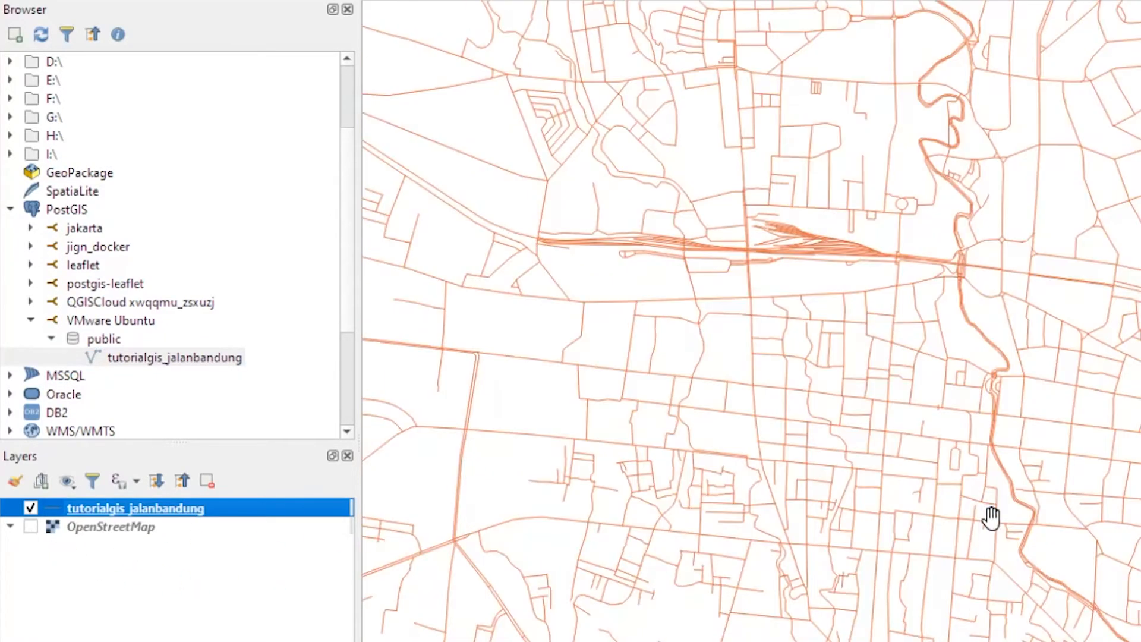
scroll(731, 247, "up", 4)
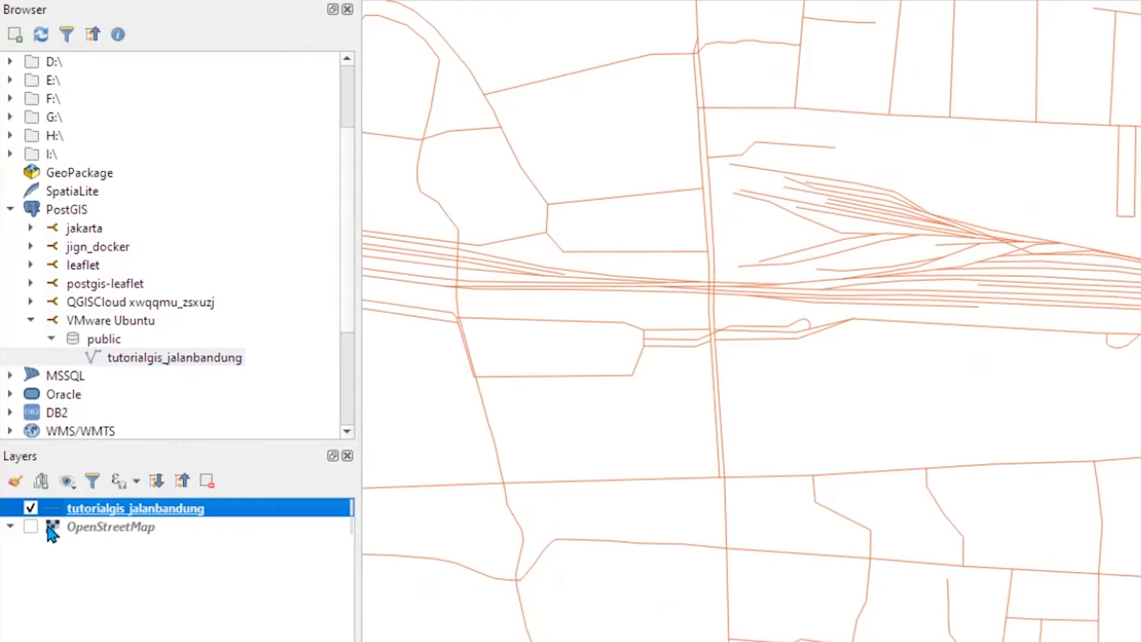
left_click(31, 527)
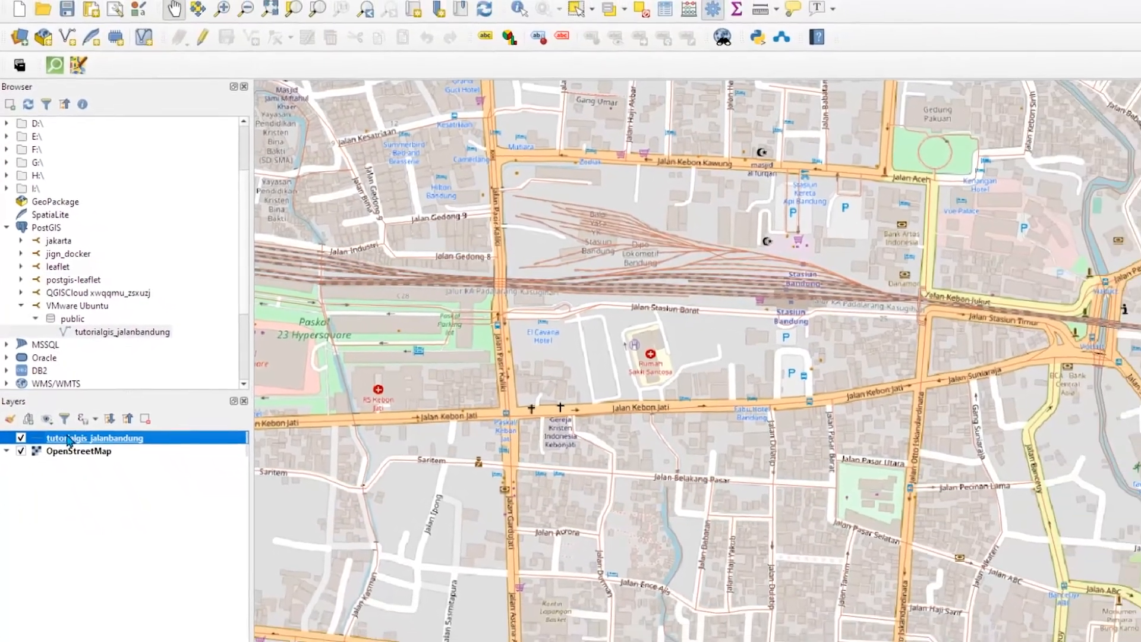
- Change the line colour of the tutorialgis_jalanbandung layer to blue in its symbology
double_click(98, 510)
left_click(390, 142)
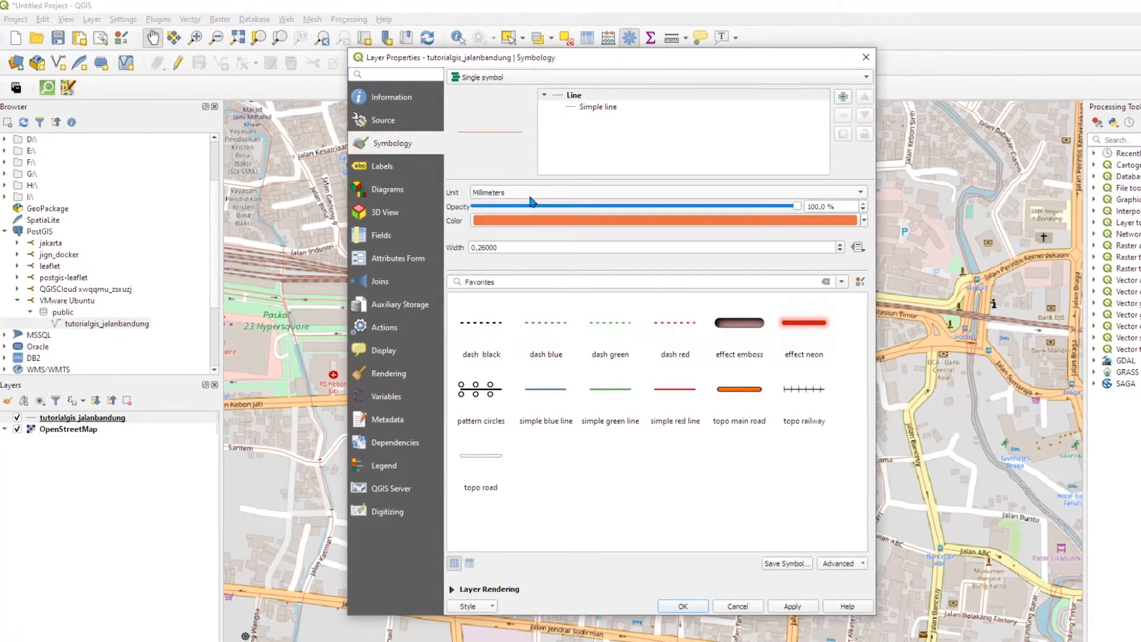
left_click(566, 224)
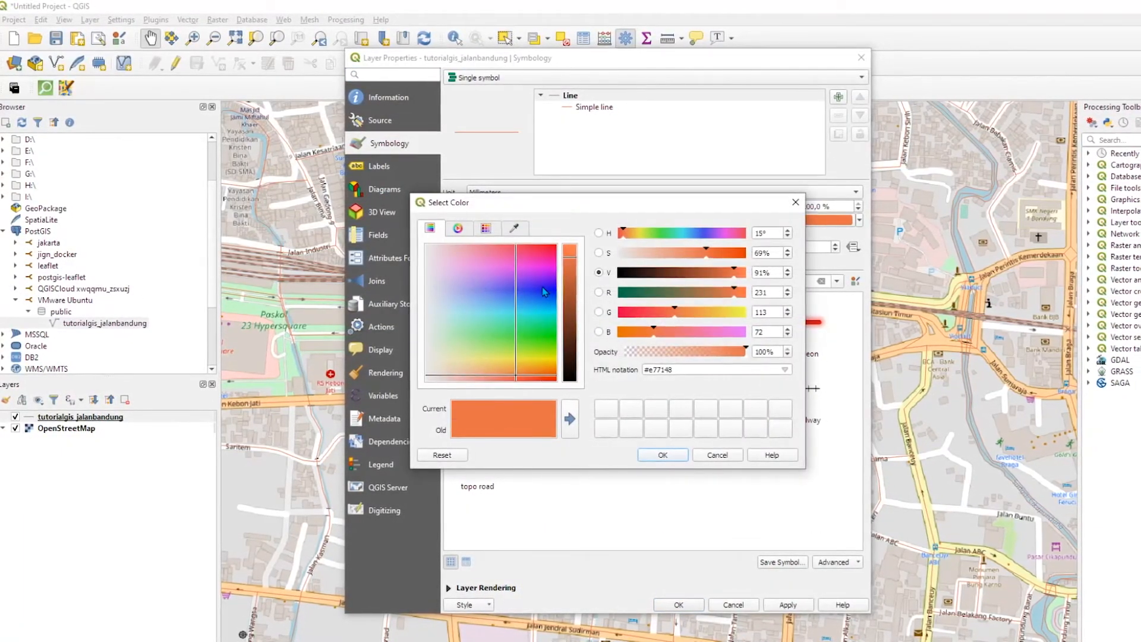
left_click(559, 291)
left_click(678, 454)
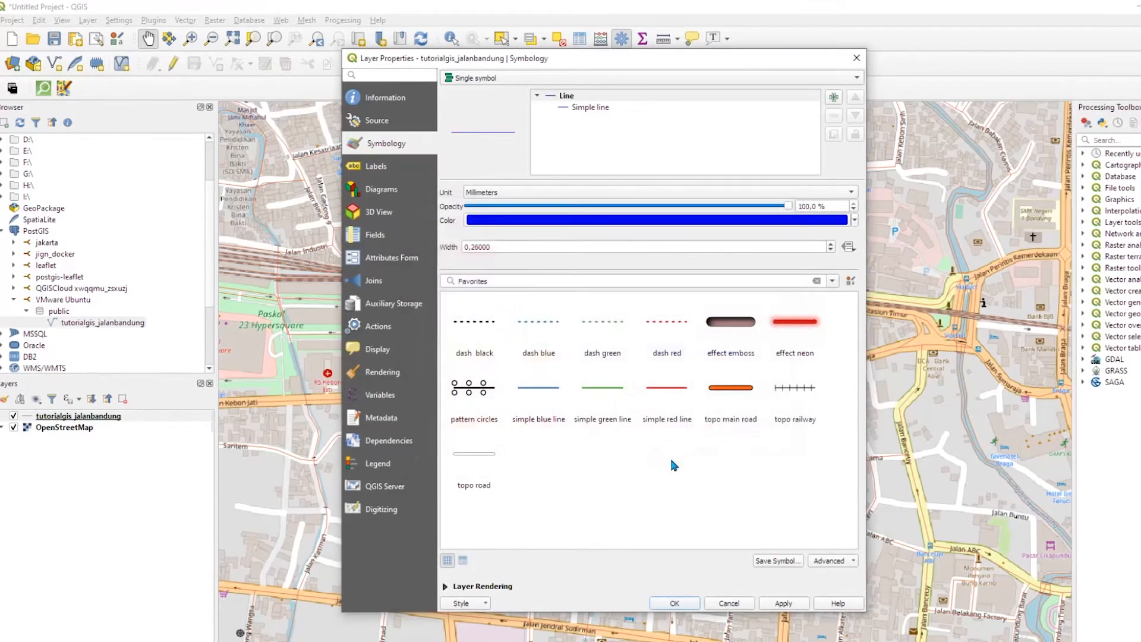
left_click(693, 602)
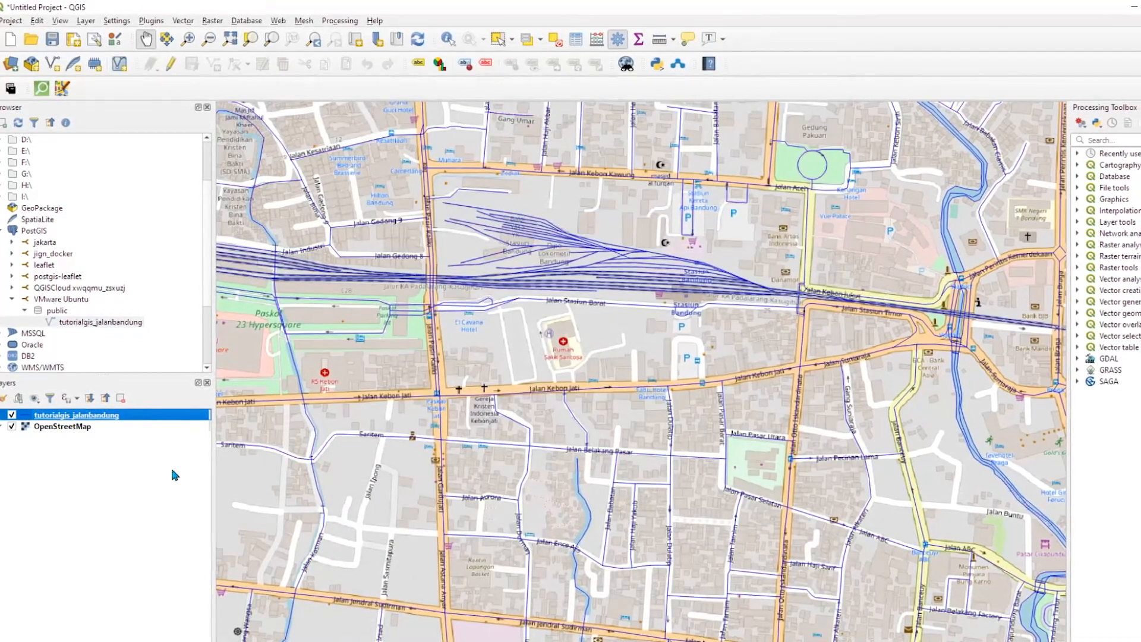
- Increase the tutorialgis_jalanbandung layer's line width to 0.66 millimetres
double_click(117, 421)
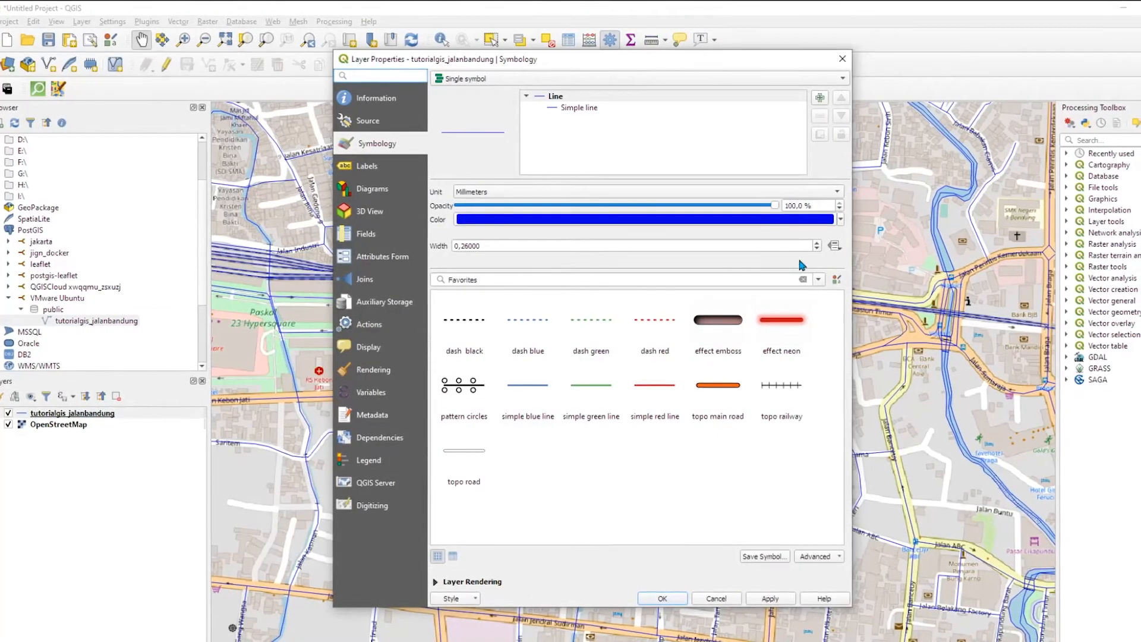
left_click(818, 243)
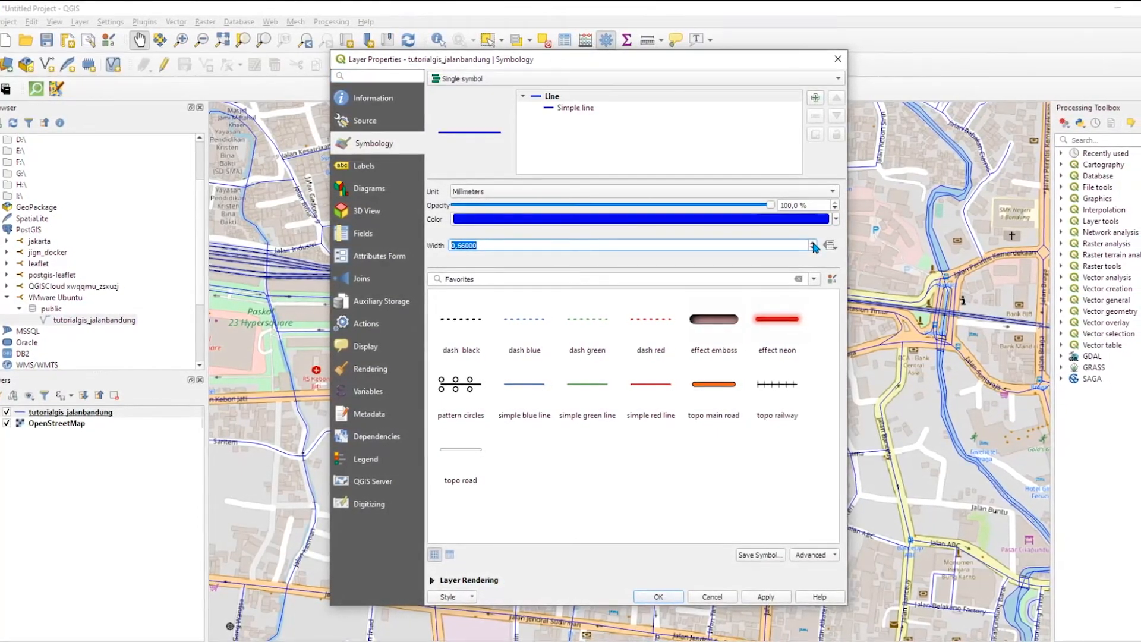
left_click(656, 595)
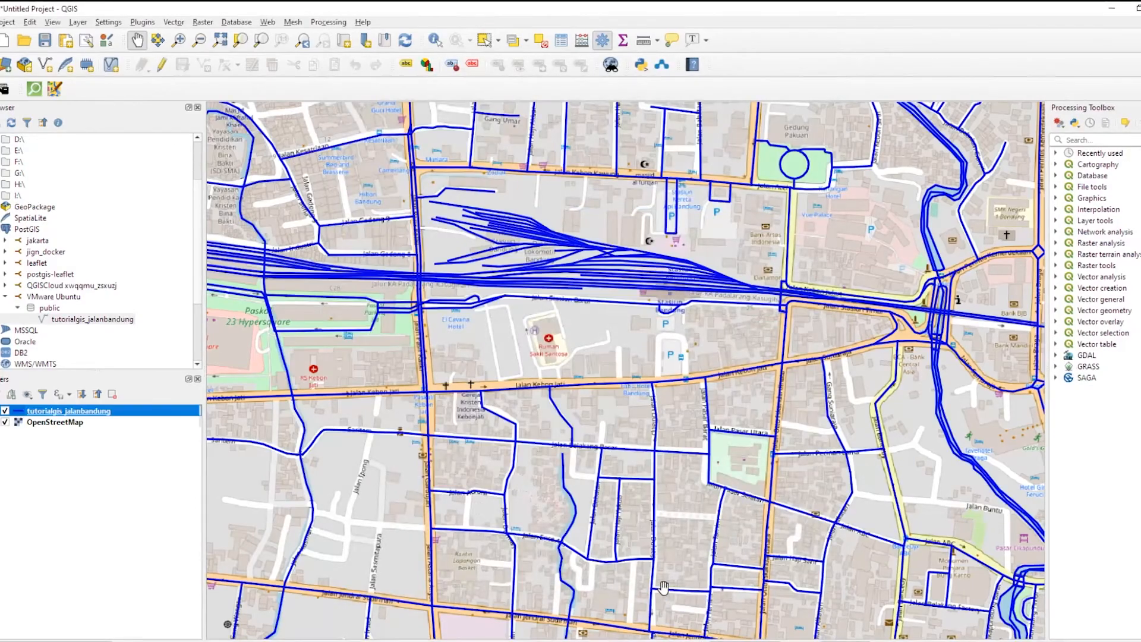
- Examine the blue road network over the OpenStreetMap basemap, from its full extent down to Bandung's streets
scroll(466, 347, "down", 4)
scroll(466, 346, "up", 4)
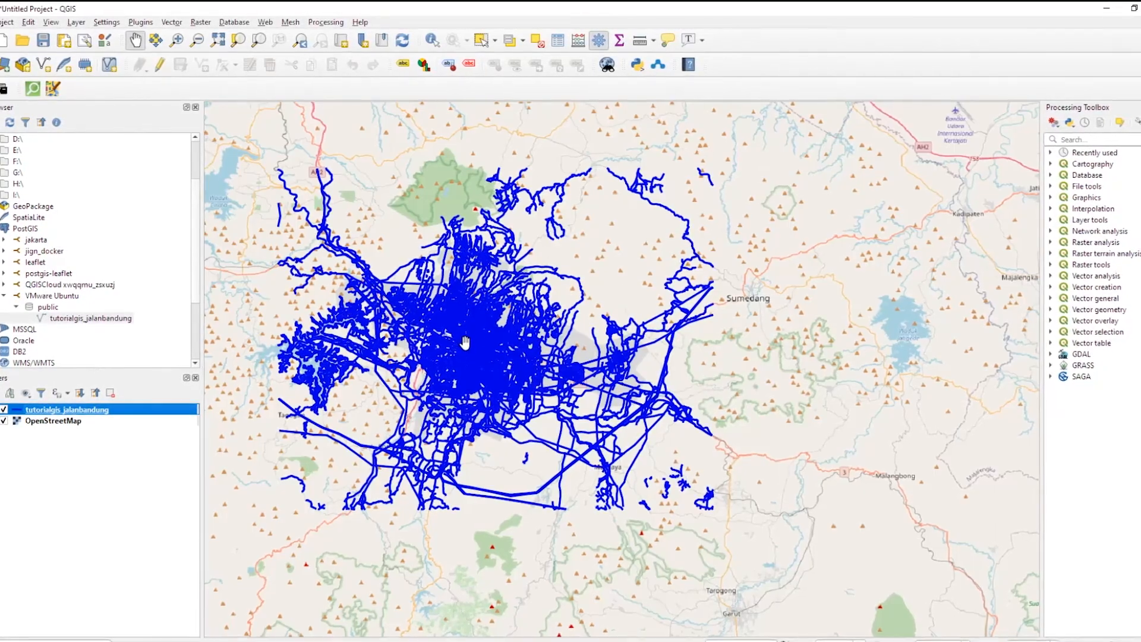
scroll(468, 343, "up", 2)
scroll(470, 340, "up", 3)
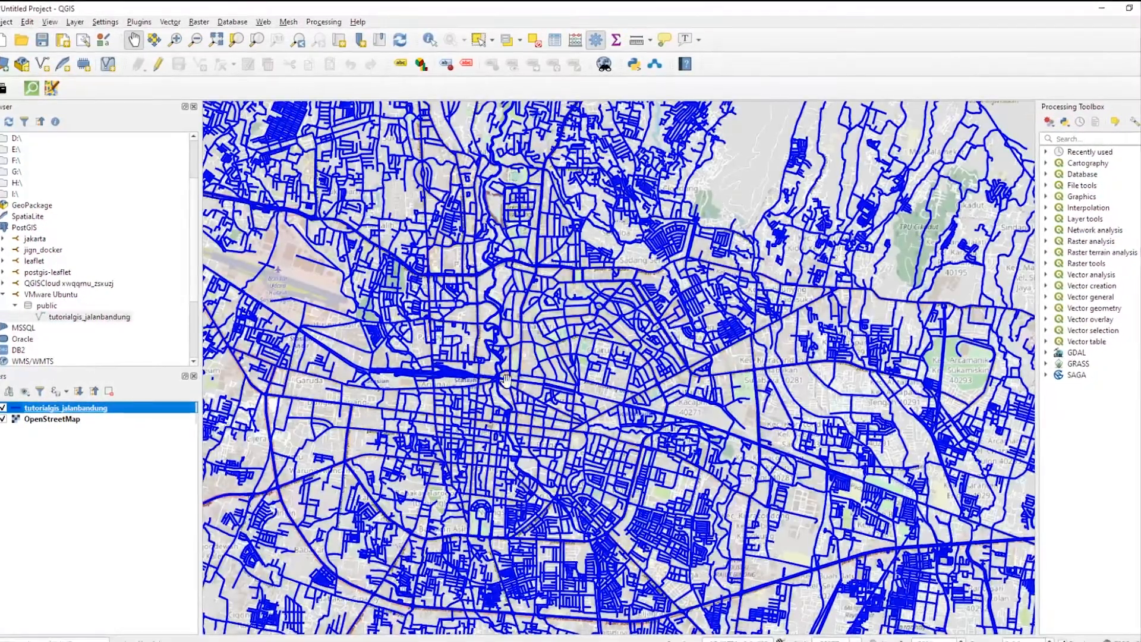
scroll(475, 343, "up", 3)
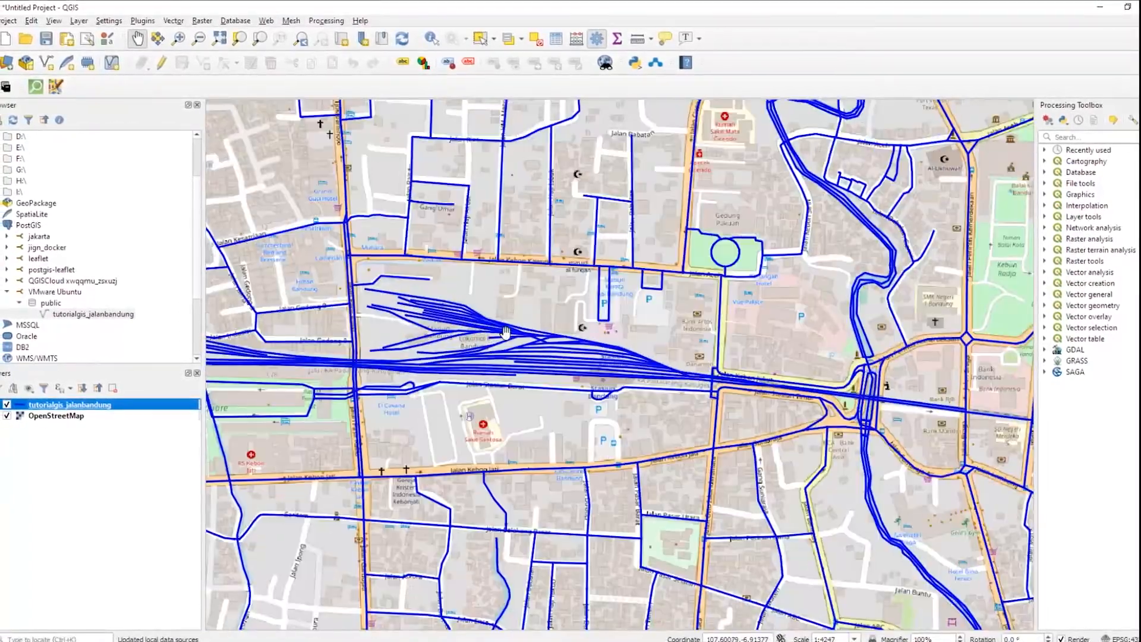
scroll(506, 334, "up", 2)
left_click_drag(577, 257, 509, 445)
left_click_drag(774, 221, 554, 405)
left_click_drag(767, 318, 433, 554)
left_click_drag(710, 301, 517, 539)
scroll(539, 382, "down", 2)
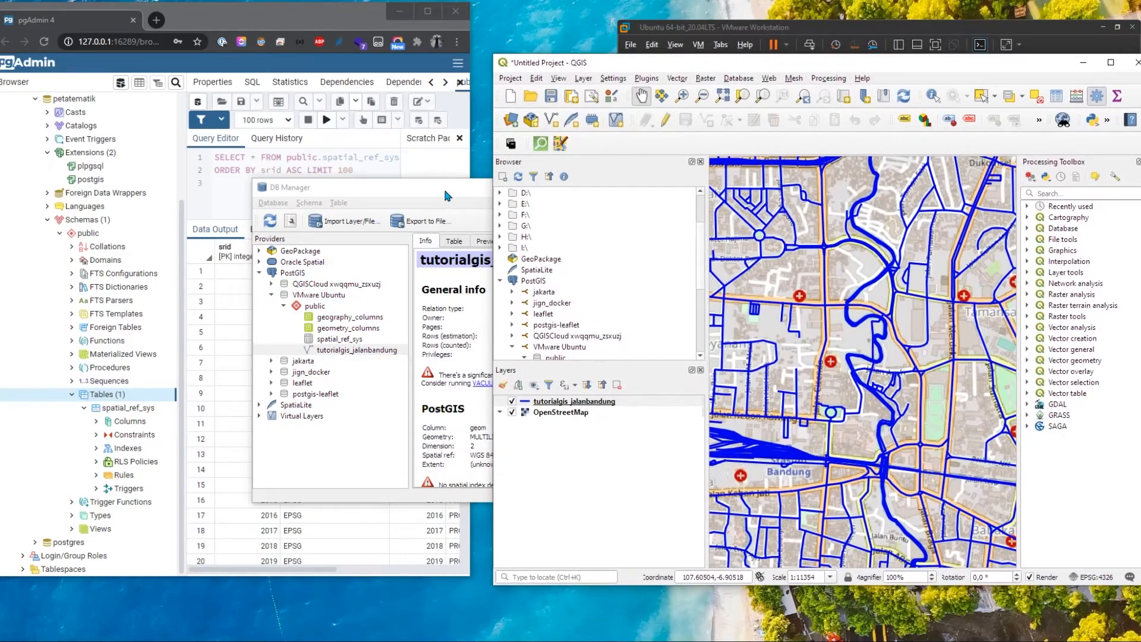
- Switch to pgAdmin and refresh the tables of the petatematik database's public schema
left_click(444, 186)
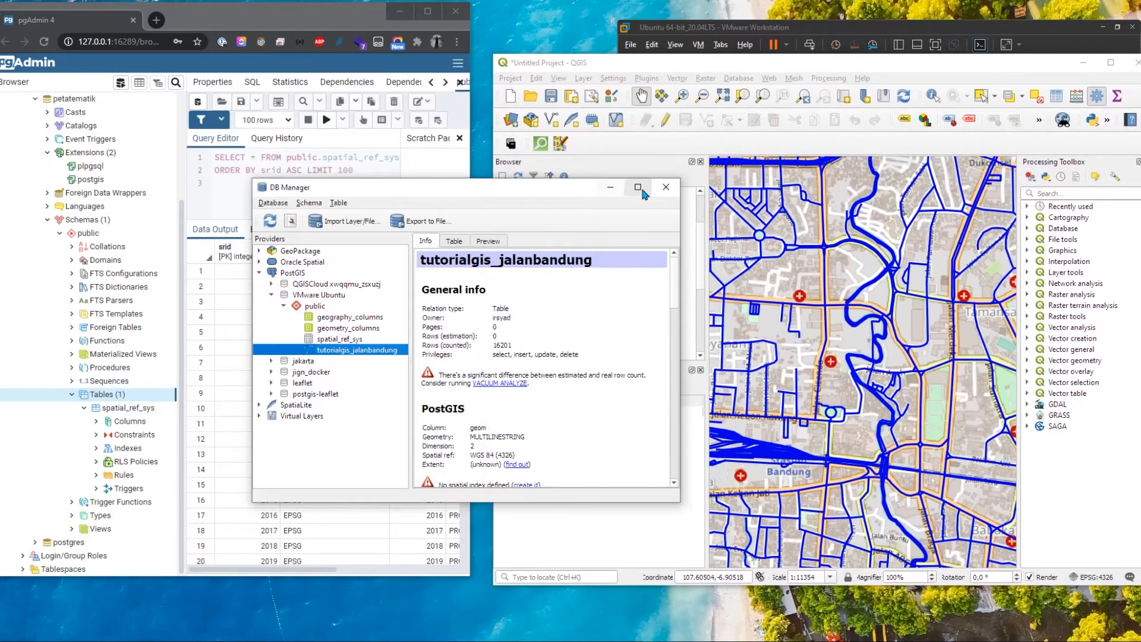
left_click(658, 188)
left_click(426, 12)
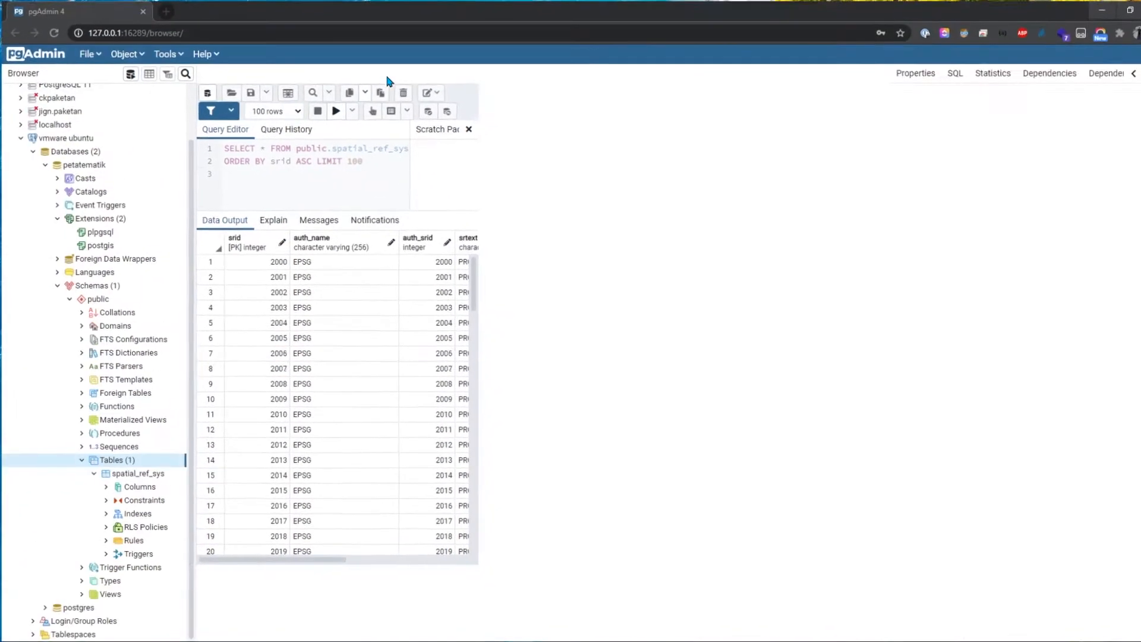
right_click(123, 462)
left_click(138, 499)
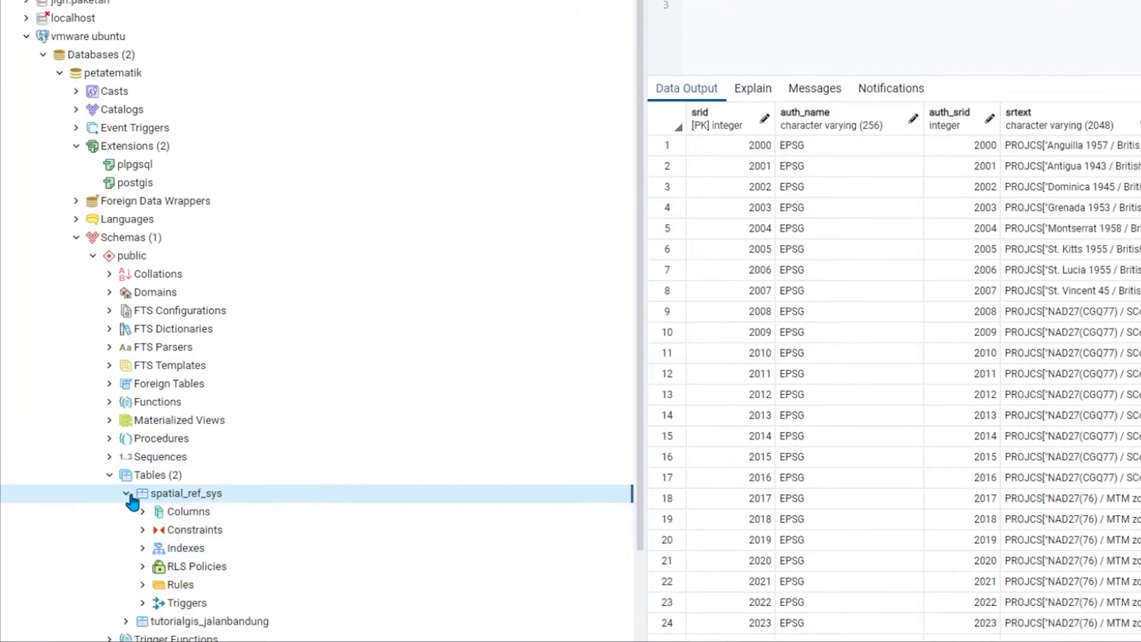
- Collapse the spatial_ref_sys table and expand tutorialgis_jalanbandung to view its structure
scroll(292, 431, "down", 2)
left_click(160, 522)
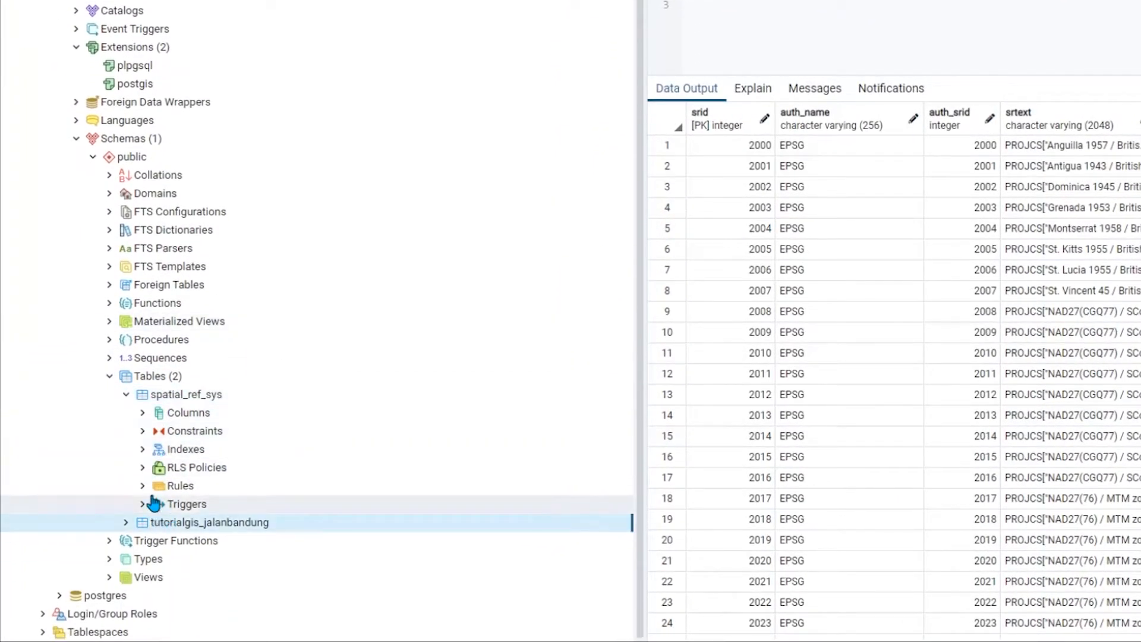
left_click(131, 394)
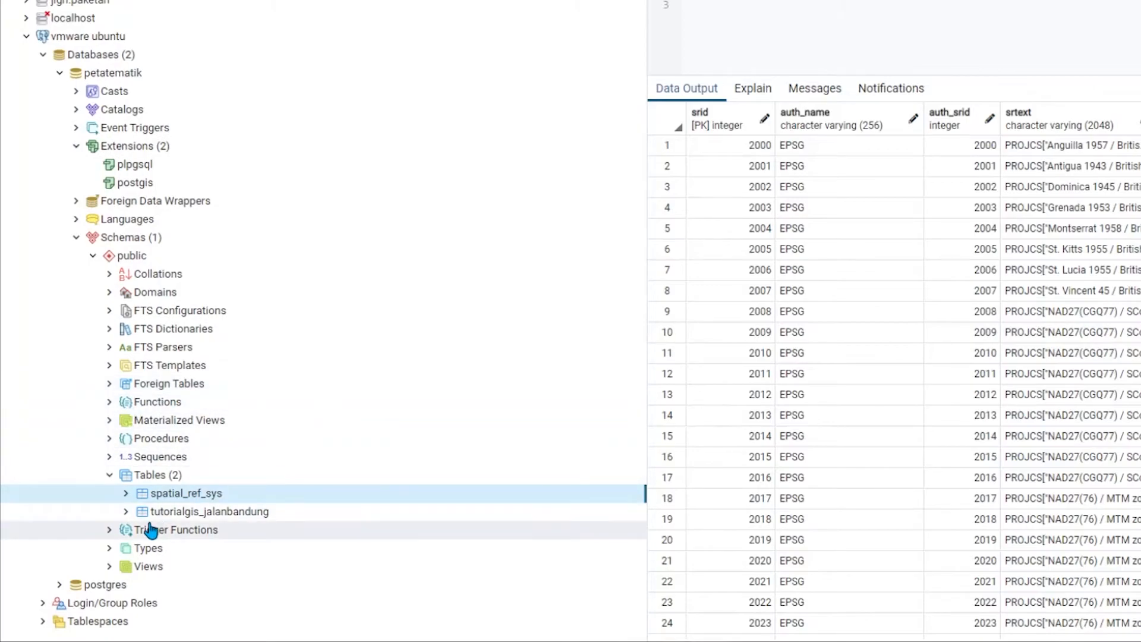
left_click(127, 512)
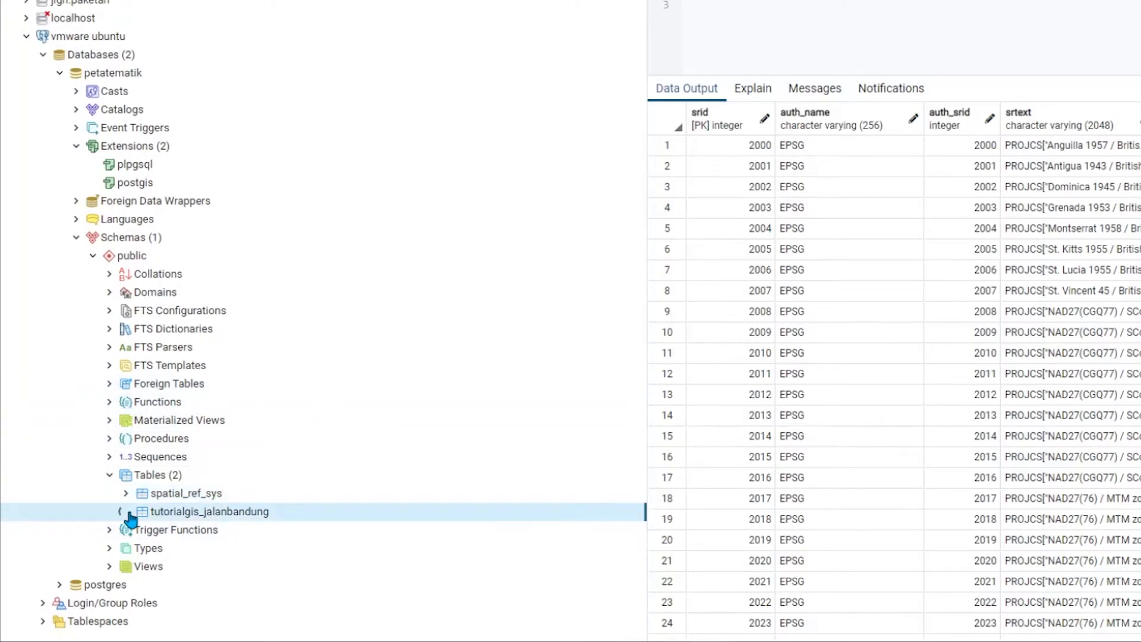
scroll(265, 468, "down", 2)
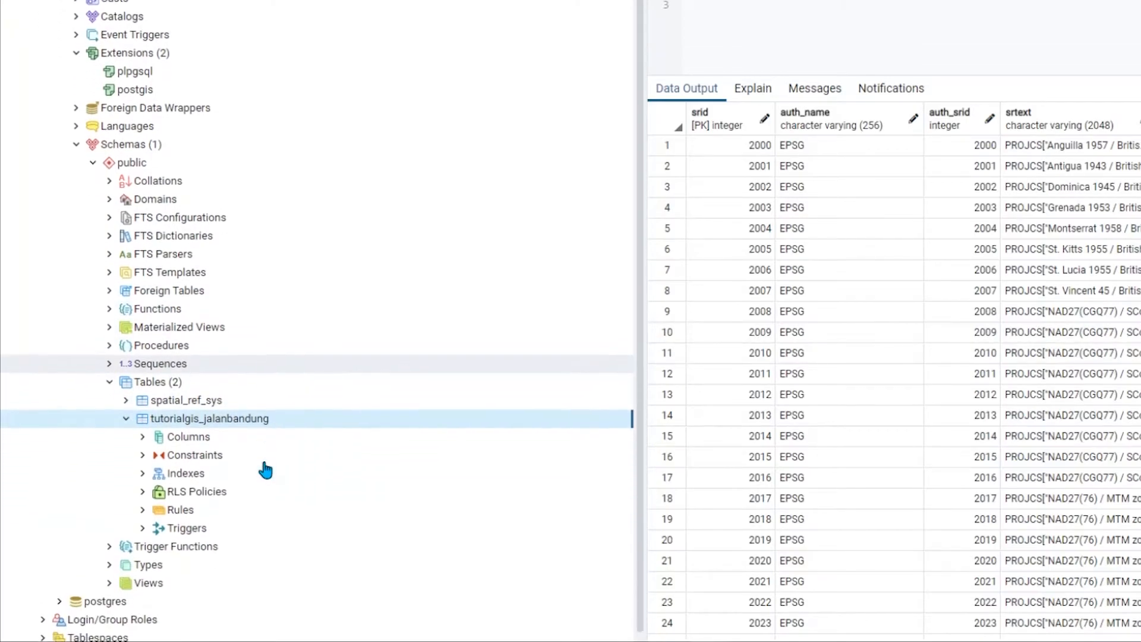
- View the first 100 rows of the tutorialgis_jalanbandung table, widen the results area and select the first record
right_click(211, 419)
mouse_move(335, 343)
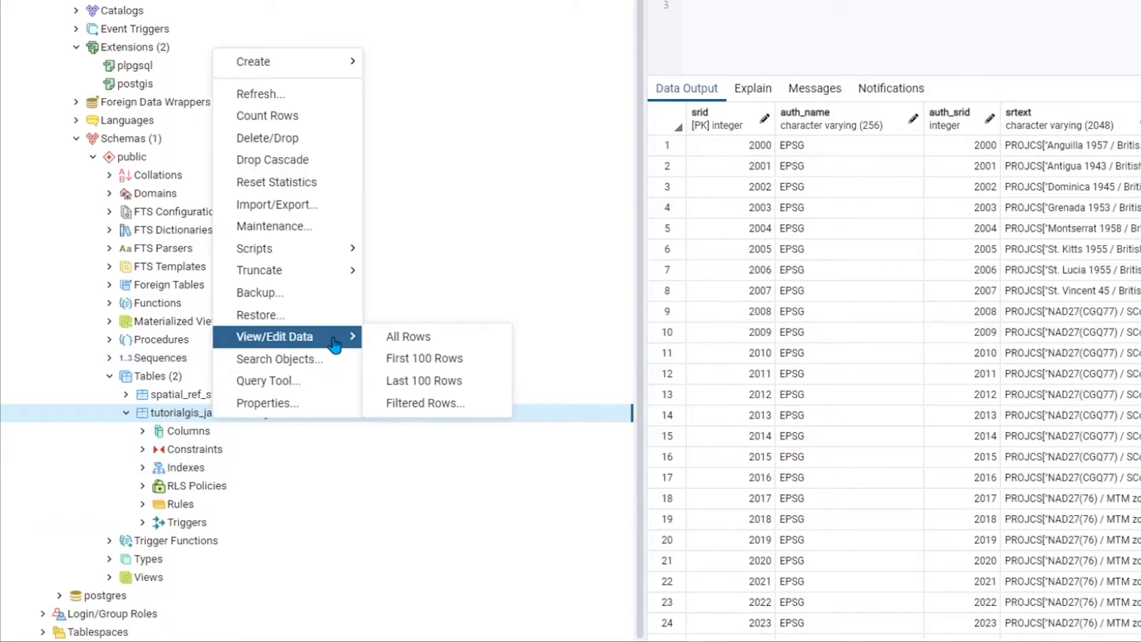
left_click(402, 357)
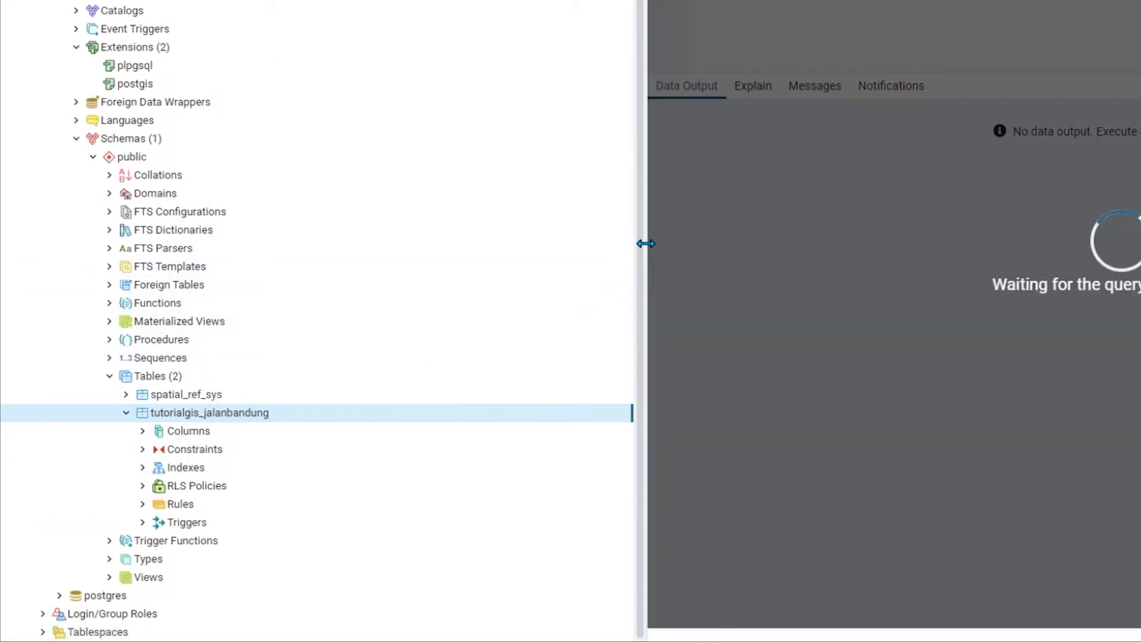
left_click_drag(645, 244, 313, 247)
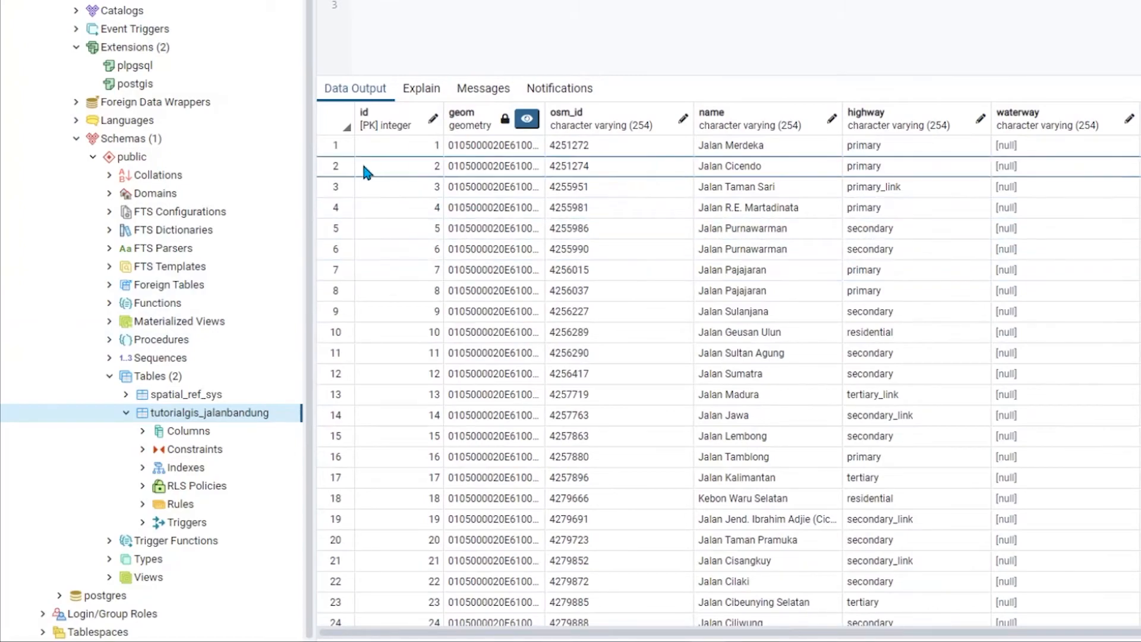
left_click(333, 150)
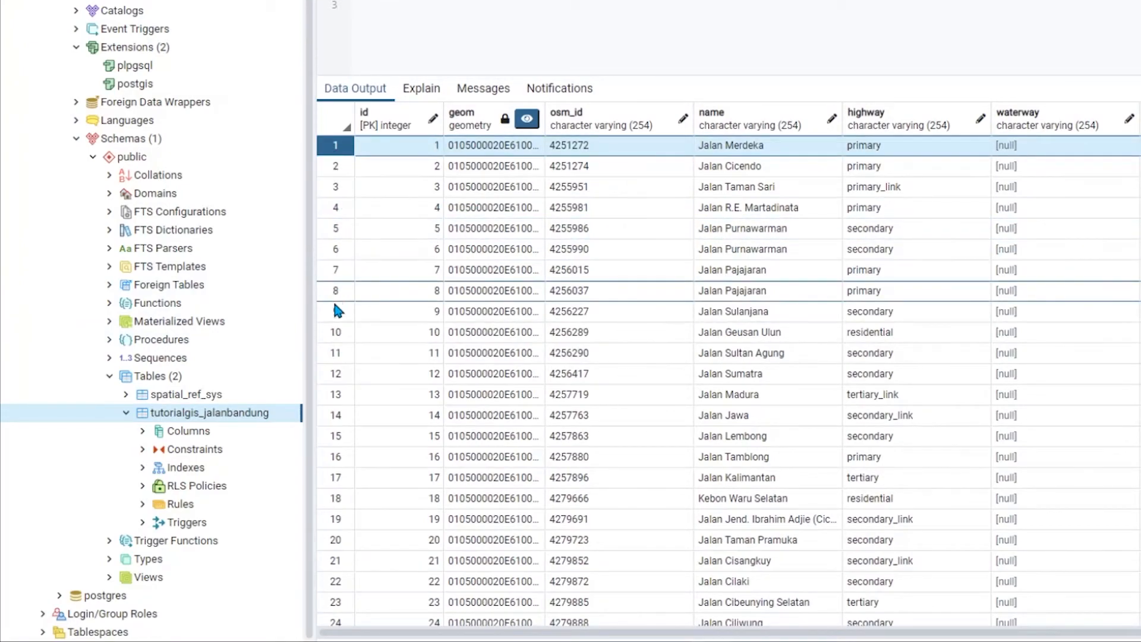
left_click(341, 139)
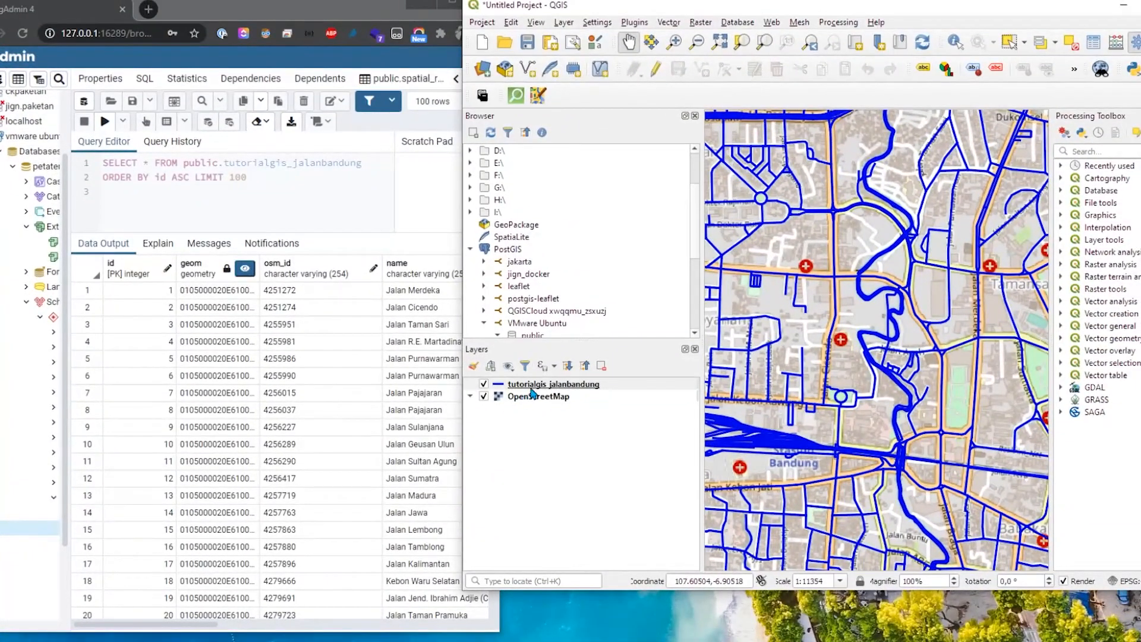
- Switch to QGIS, open the tutorialgis_jalanbandung layer's attribute table, select its first four rows and place it beside the pgAdmin results
right_click(532, 387)
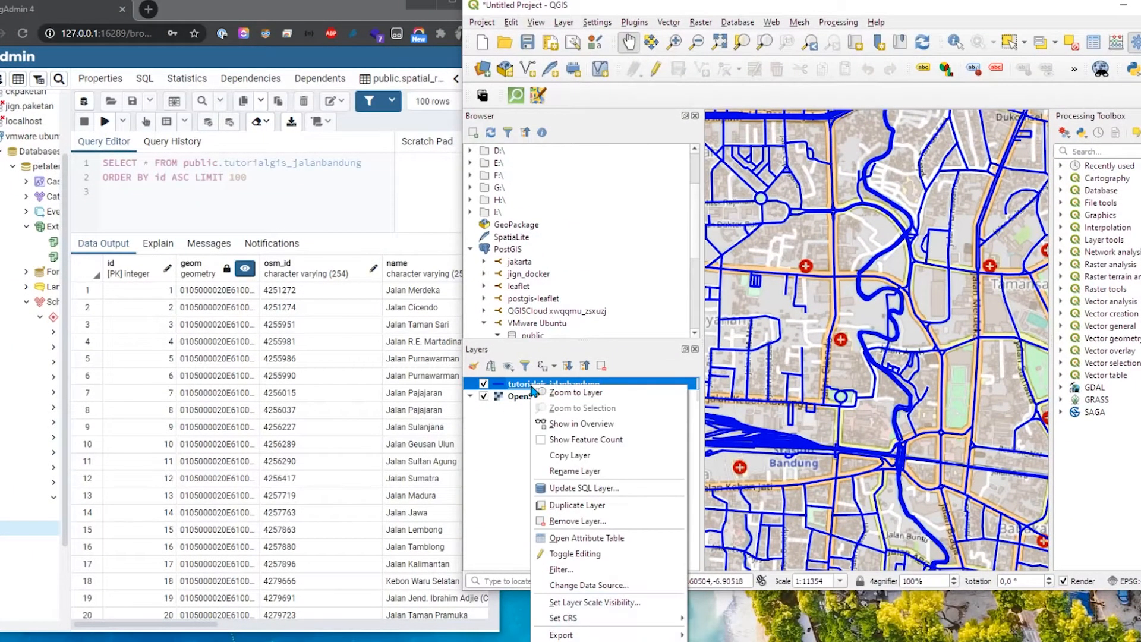
left_click(600, 538)
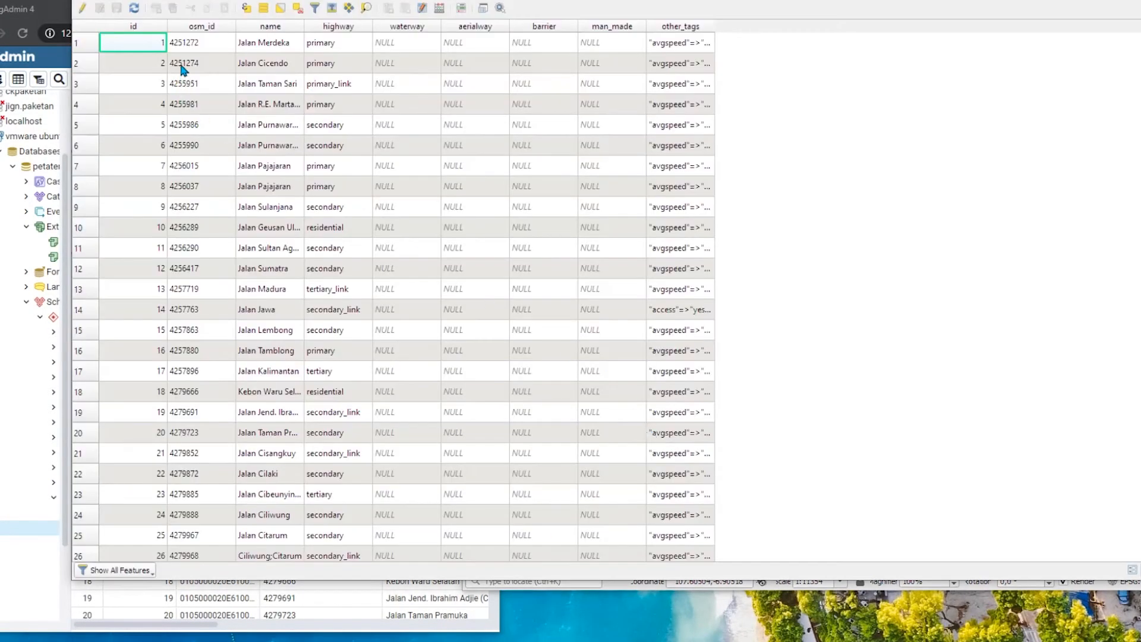
left_click_drag(92, 48, 100, 107)
left_click_drag(317, 6, 725, 33)
- Compare the osm_id and name values of the first two records between pgAdmin and the QGIS attribute table
left_click(217, 341)
left_click(285, 290)
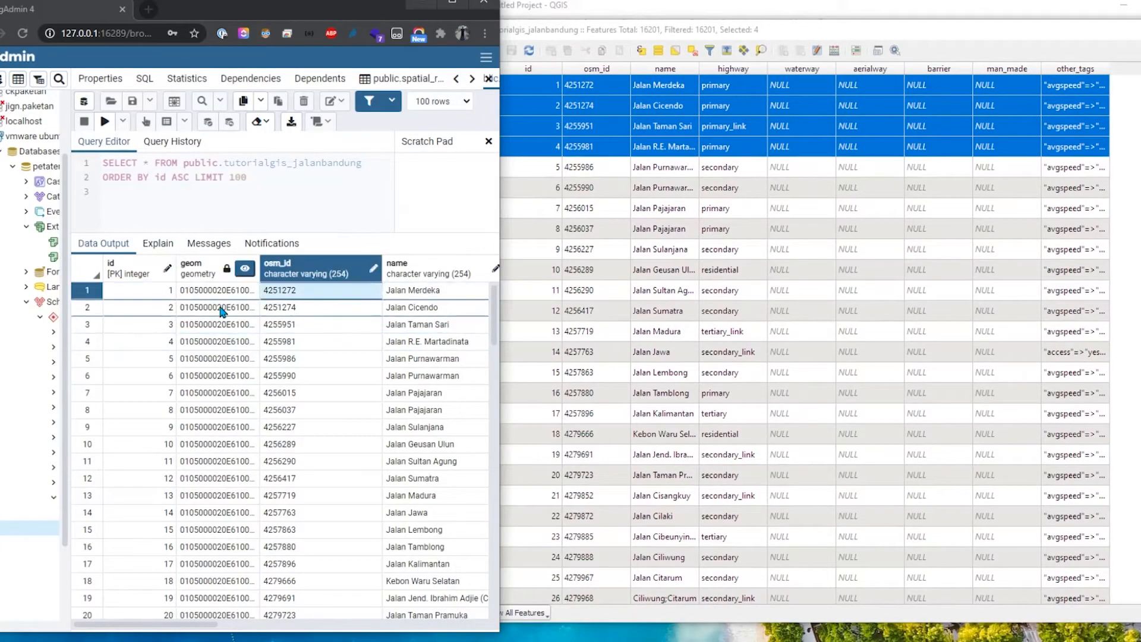
left_click(571, 92)
left_click(290, 296)
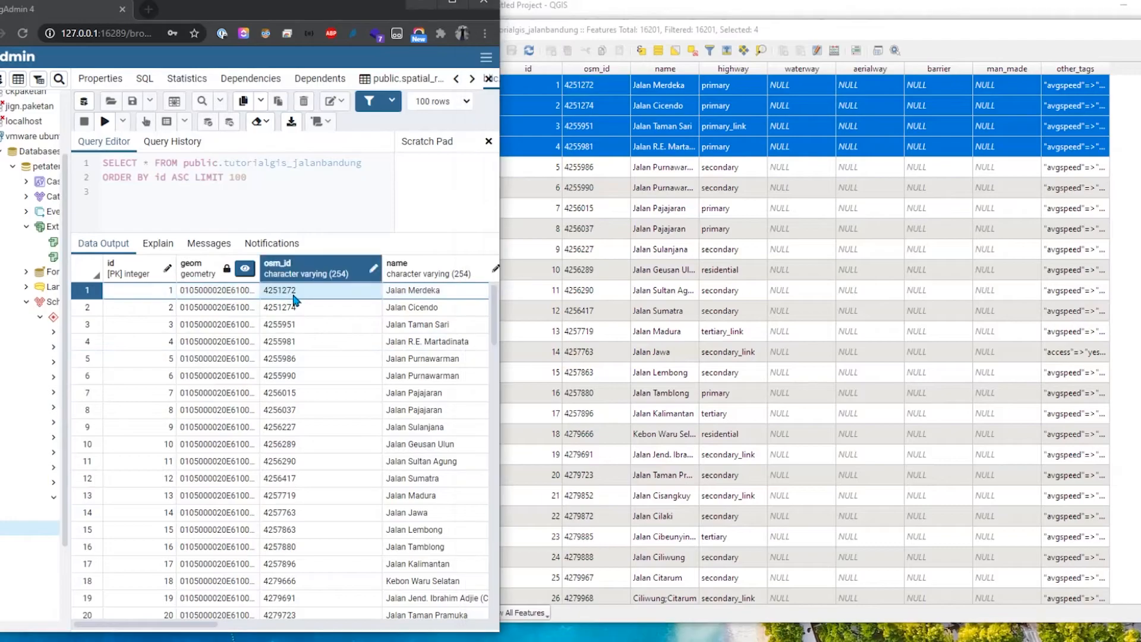
left_click(78, 308)
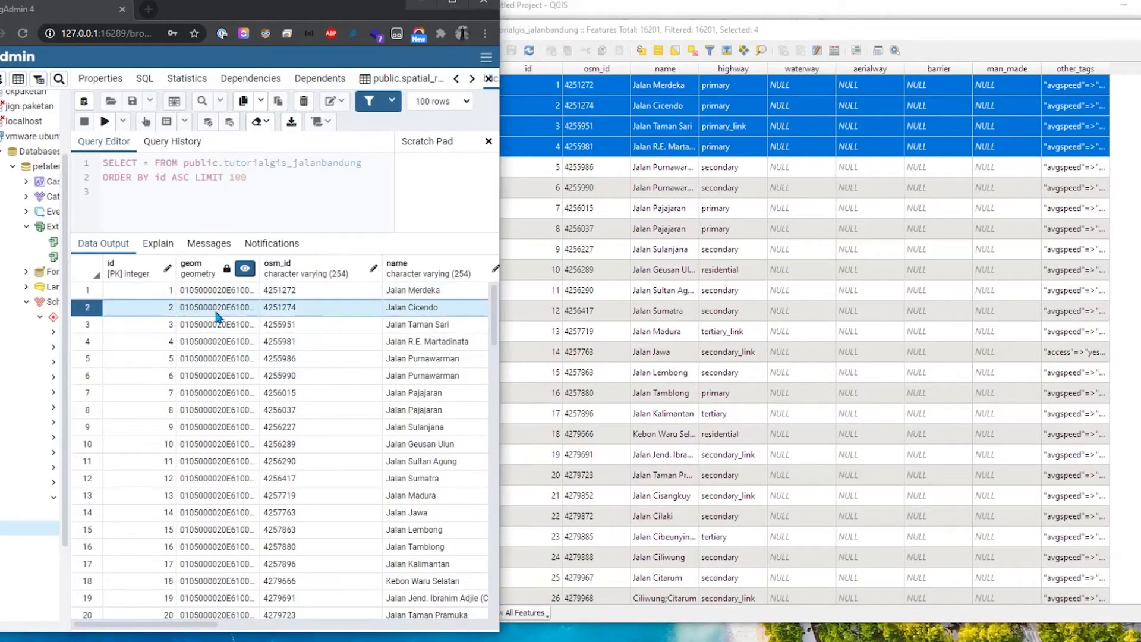
left_click(291, 310)
left_click(427, 309)
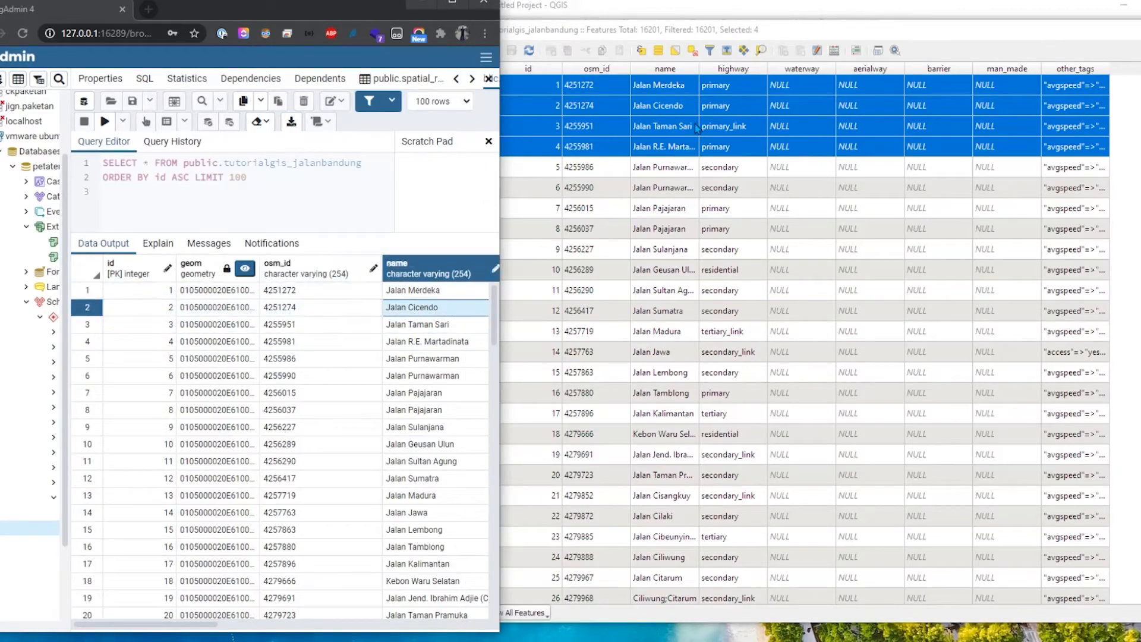
left_click(604, 115)
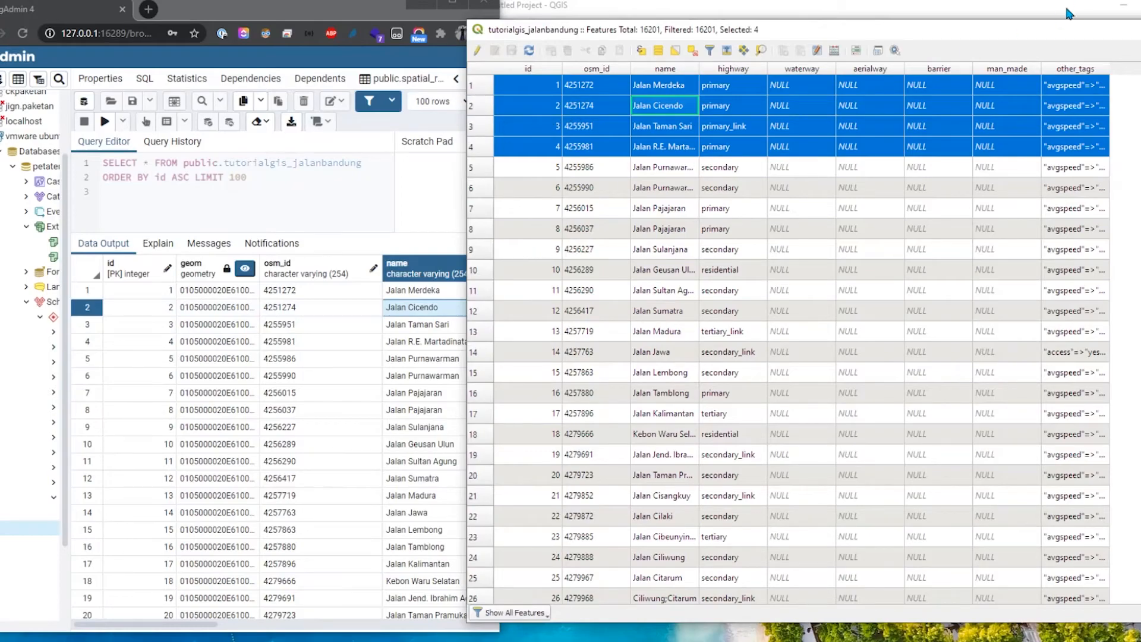
- Widen the pgAdmin window and close the QGIS attribute table
left_click_drag(1002, 41, 620, 31)
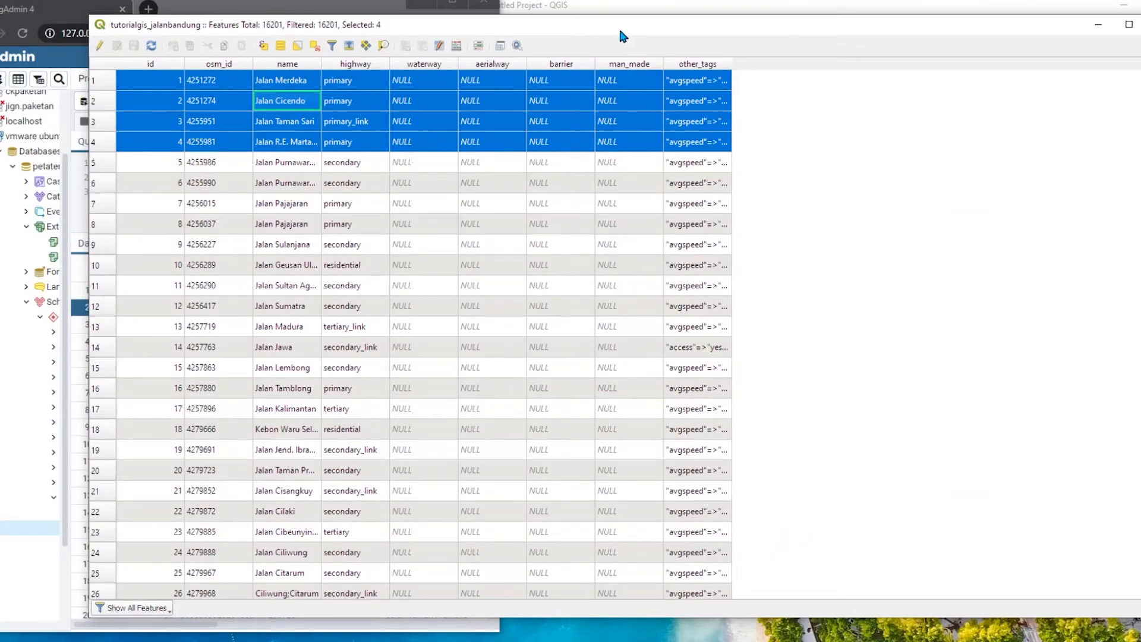
left_click(303, 11)
left_click_drag(310, 4, 293, 0)
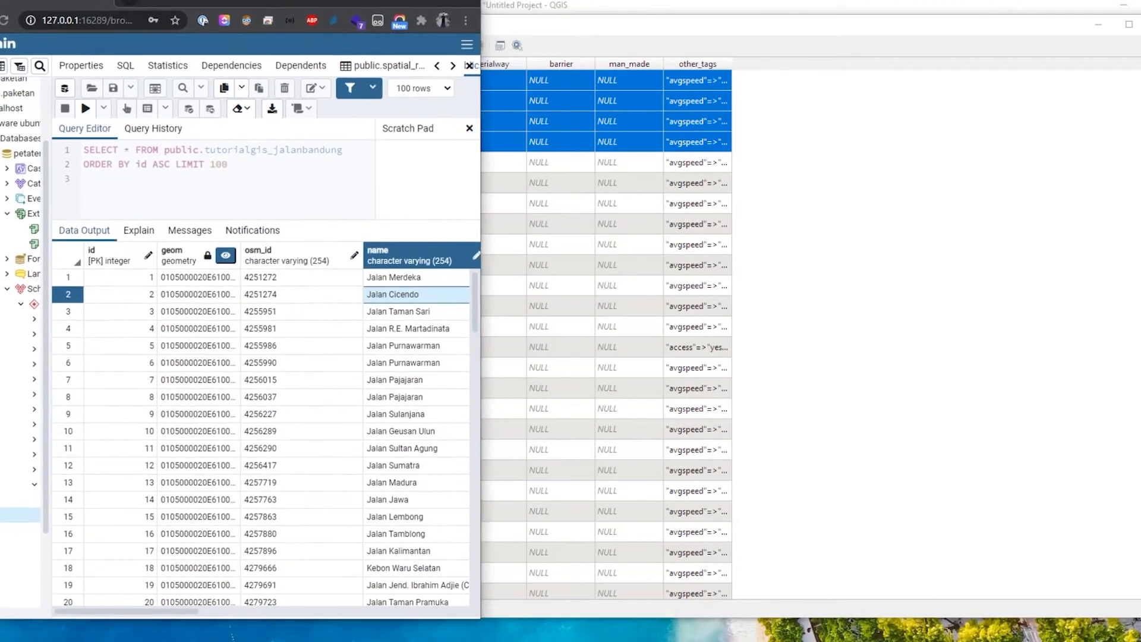
left_click_drag(476, 113, 810, 119)
left_click(957, 123)
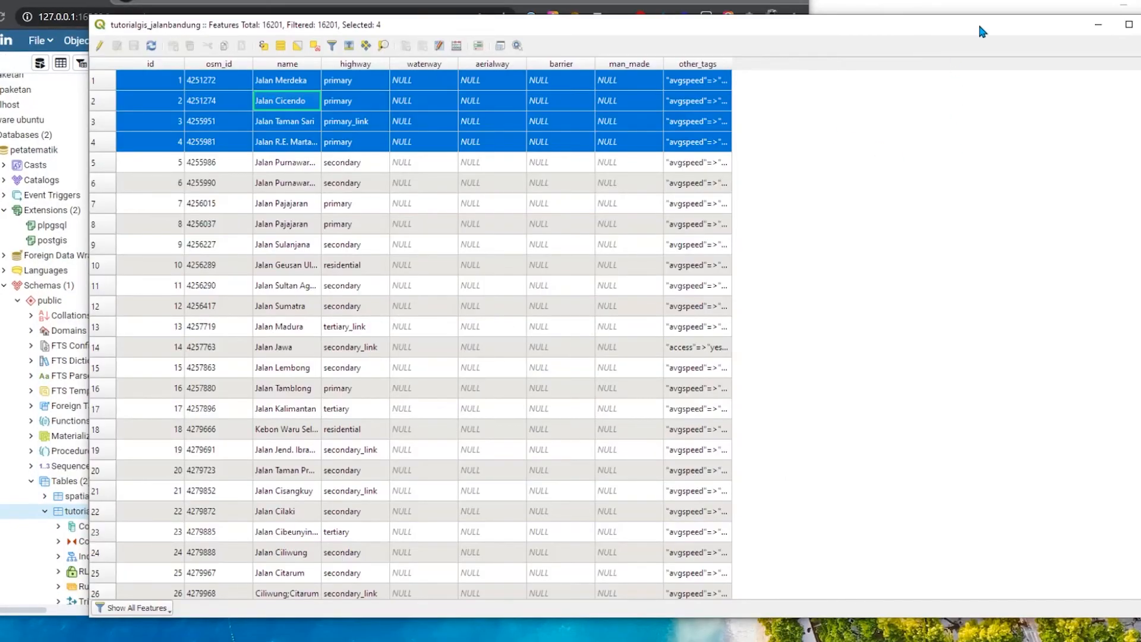
left_click_drag(978, 26, 849, 22)
left_click(1030, 22)
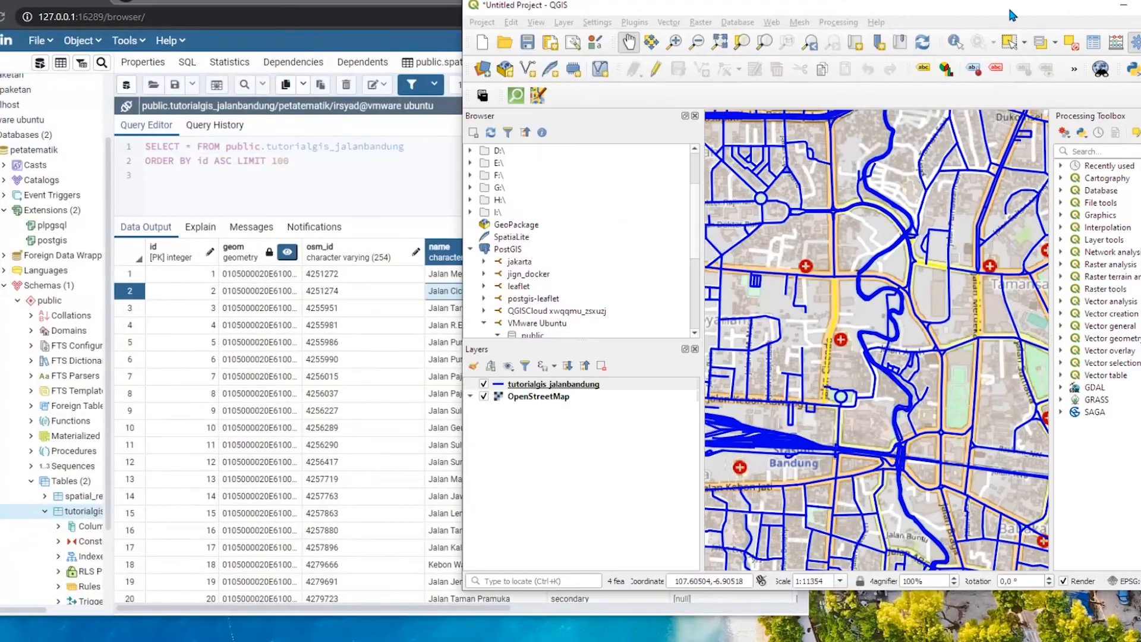
- Maximize the QGIS window and set the tutorialgis_jalanbandung layer's line width to 0.26 millimetres
double_click(902, 9)
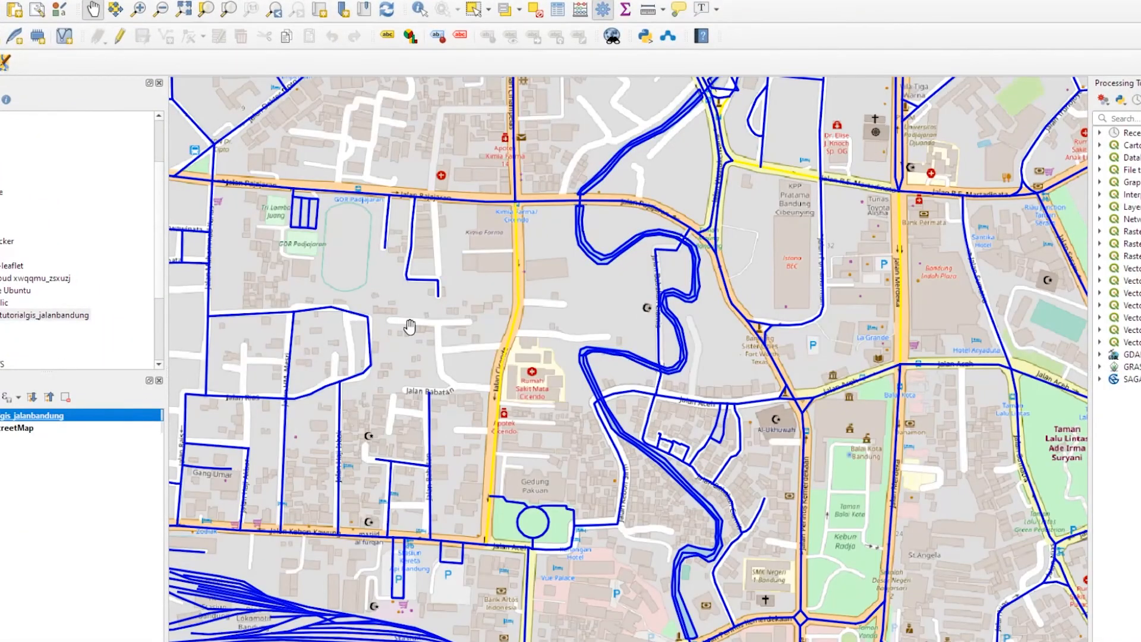
scroll(410, 326, "down", 2)
scroll(458, 341, "down", 1)
scroll(512, 366, "down", 3)
scroll(510, 368, "up", 1)
double_click(31, 417)
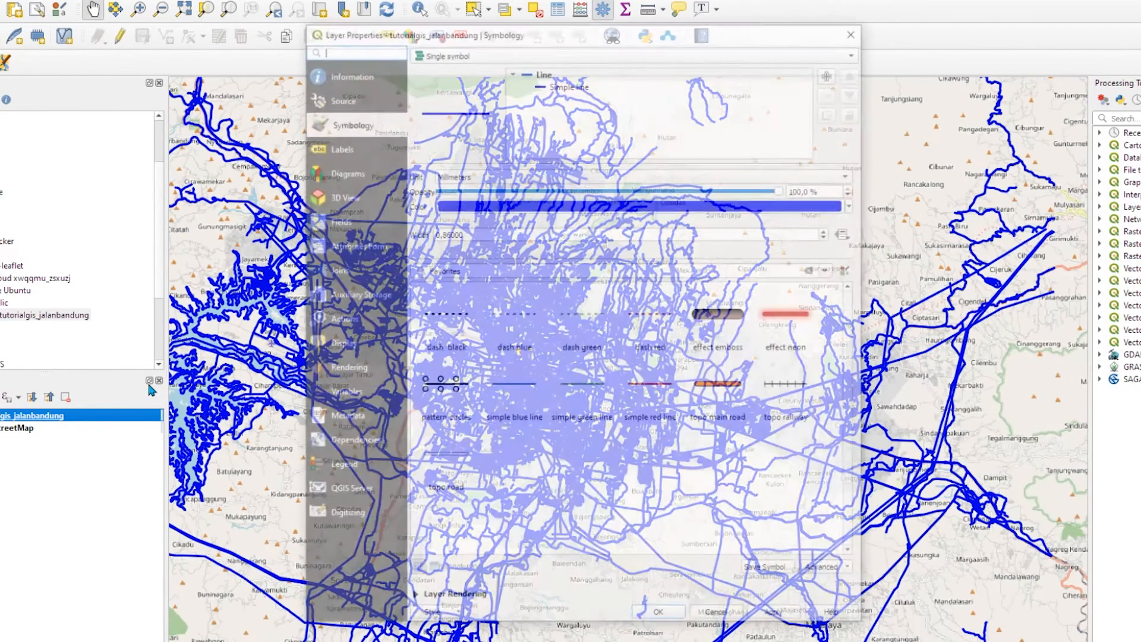
left_click(829, 236)
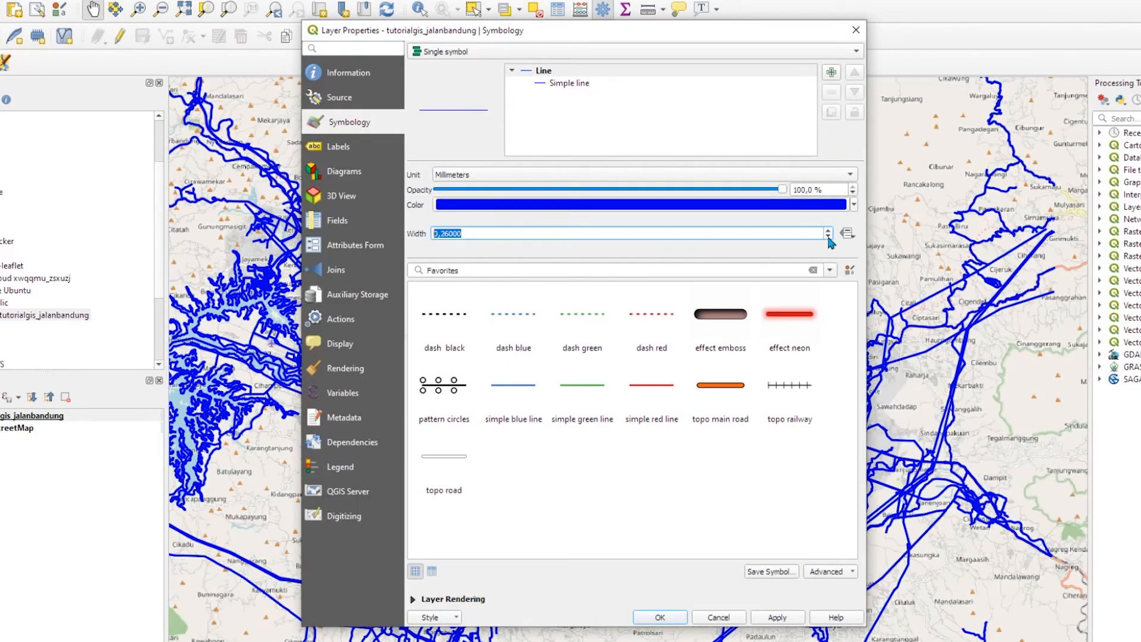
left_click(661, 618)
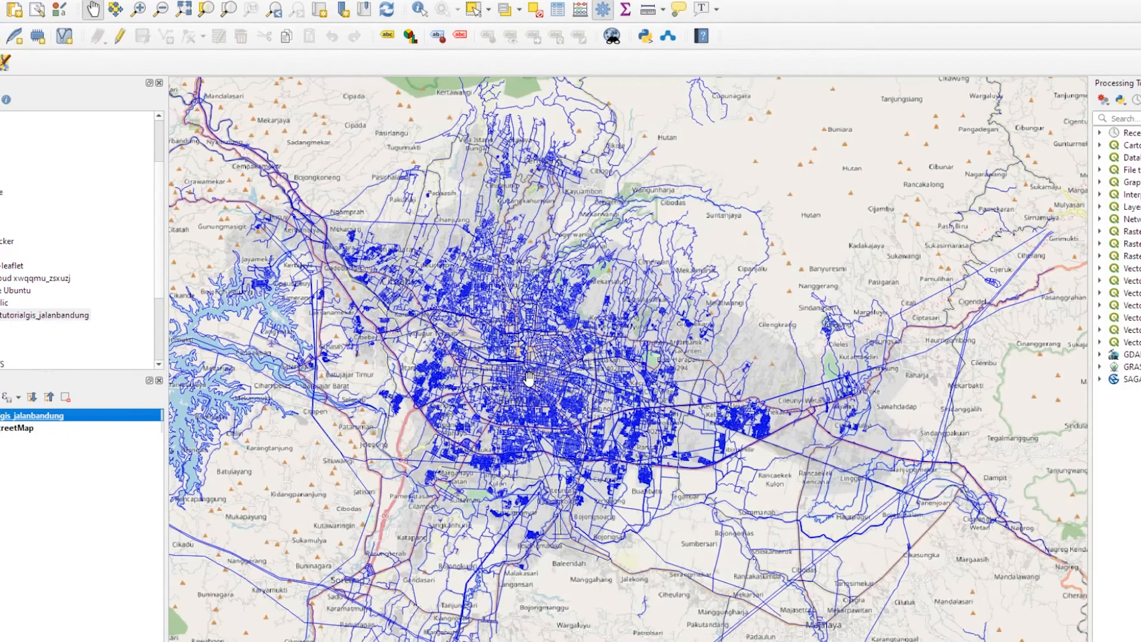
scroll(508, 370, "up", 1)
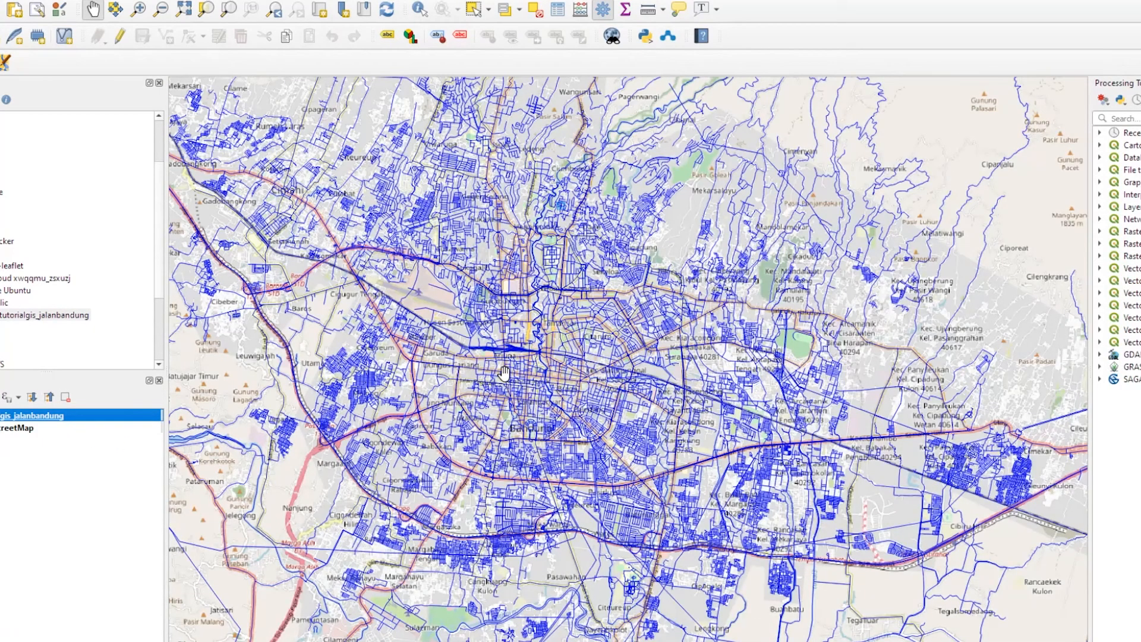